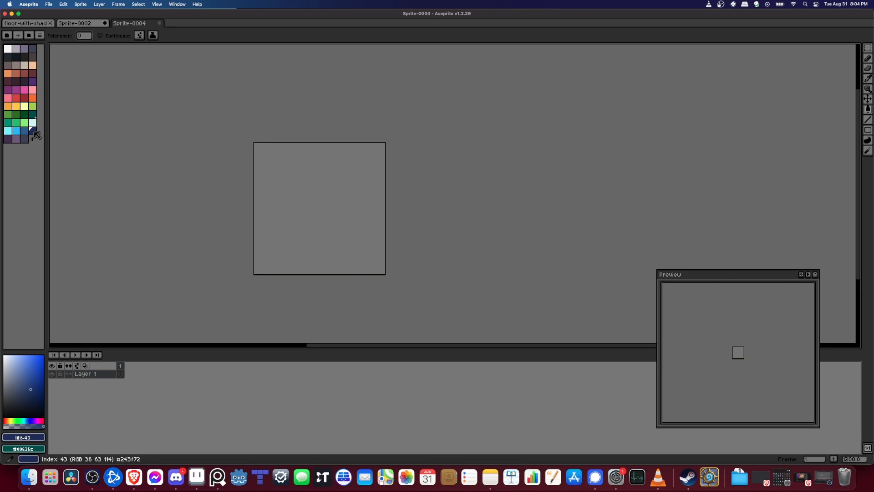
# Fill the whole 16 by 16 canvas with the dark blue palette colour #243f72.
pyautogui.click(34, 132)
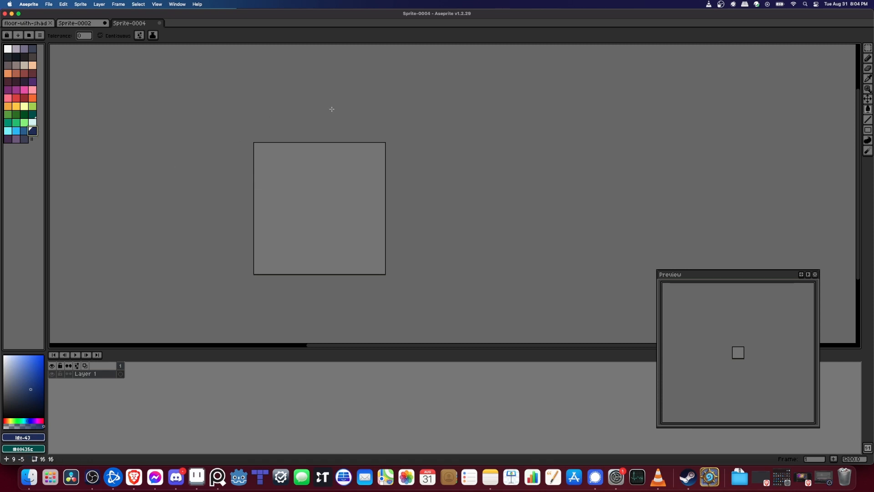
pyautogui.press('g')
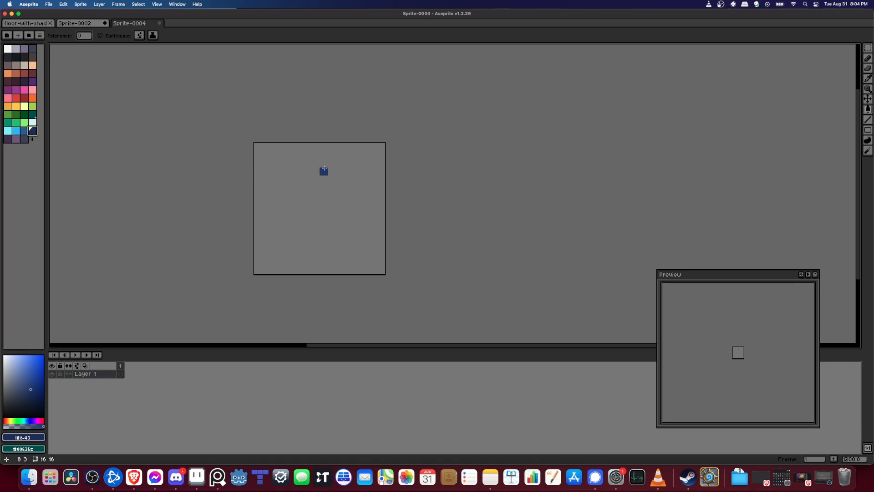
pyautogui.click(324, 168)
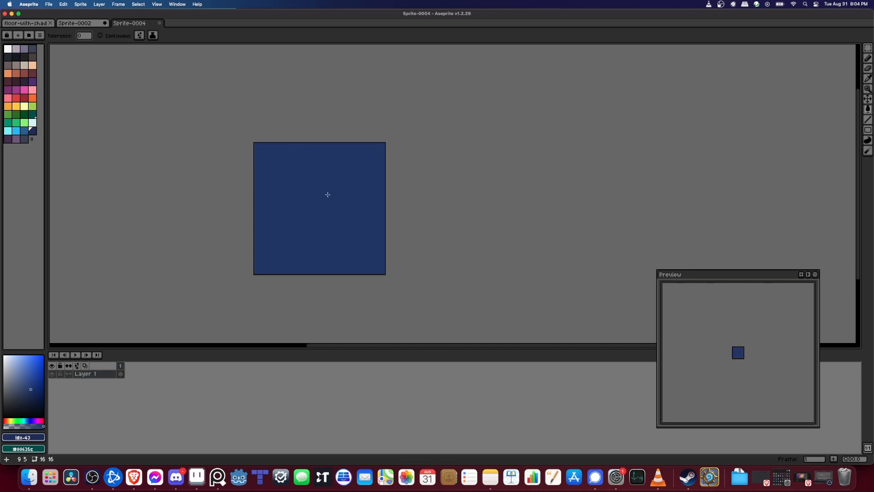
pyautogui.moveTo(413, 178)
pyautogui.mouseDown()
pyautogui.moveTo(437, 185)
pyautogui.moveTo(429, 179)
pyautogui.mouseUp()
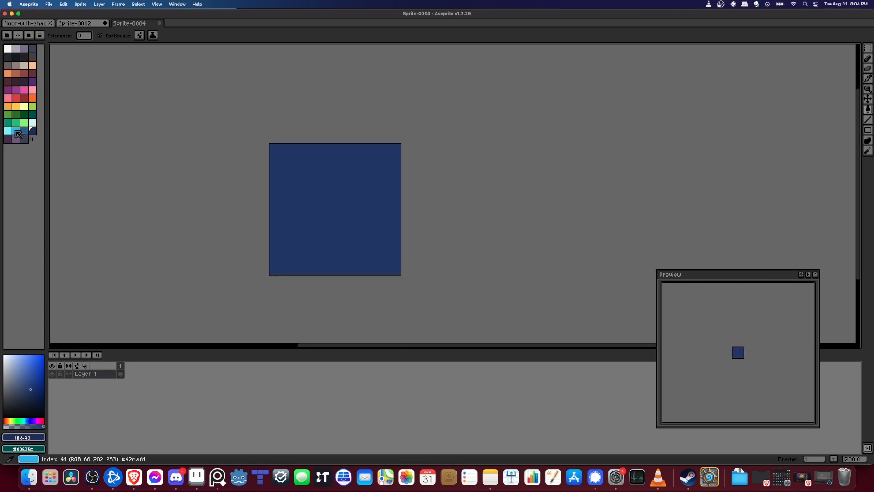
# Outline and fill the upper-left 8 by 8 quadrant of the sprite with light blue #42cafd.
pyautogui.click(16, 131)
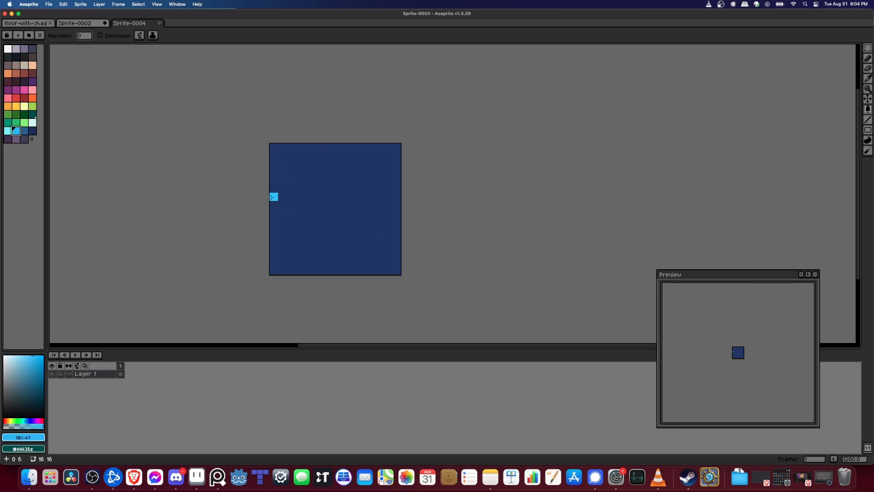
pyautogui.press('b')
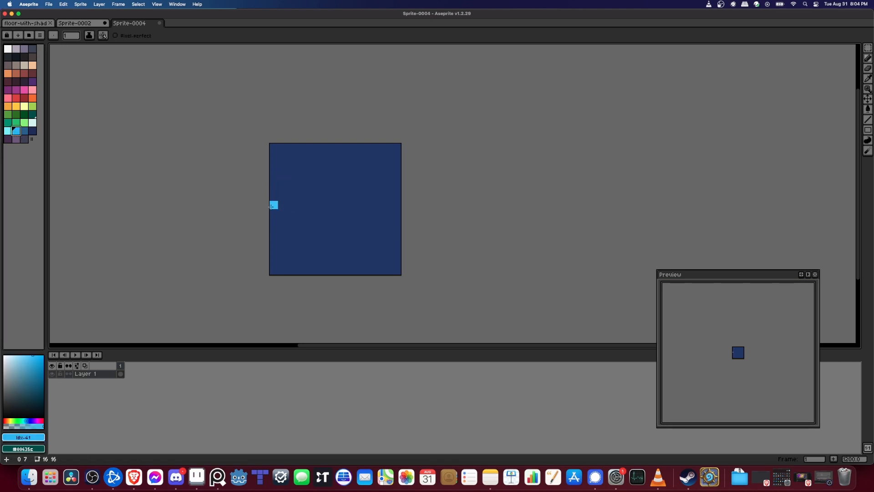
pyautogui.moveTo(272, 205)
pyautogui.mouseDown()
pyautogui.moveTo(332, 205)
pyautogui.moveTo(330, 157)
pyautogui.mouseUp()
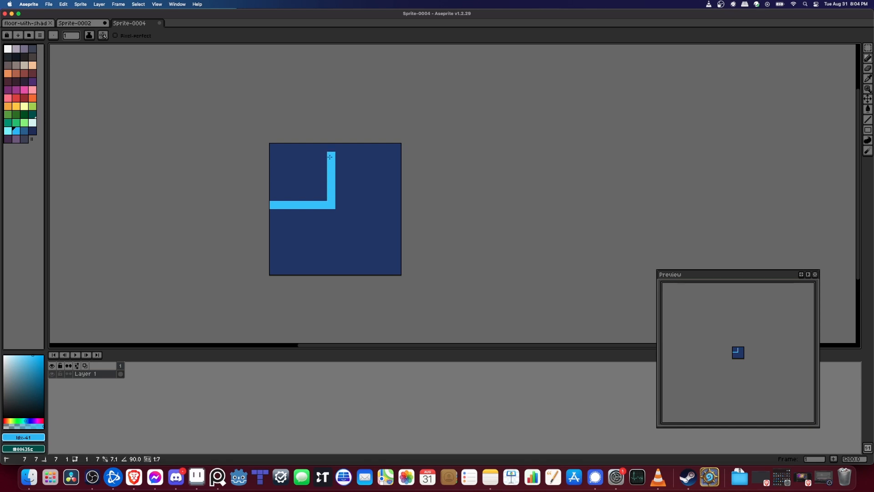
pyautogui.press('g')
pyautogui.click(295, 157)
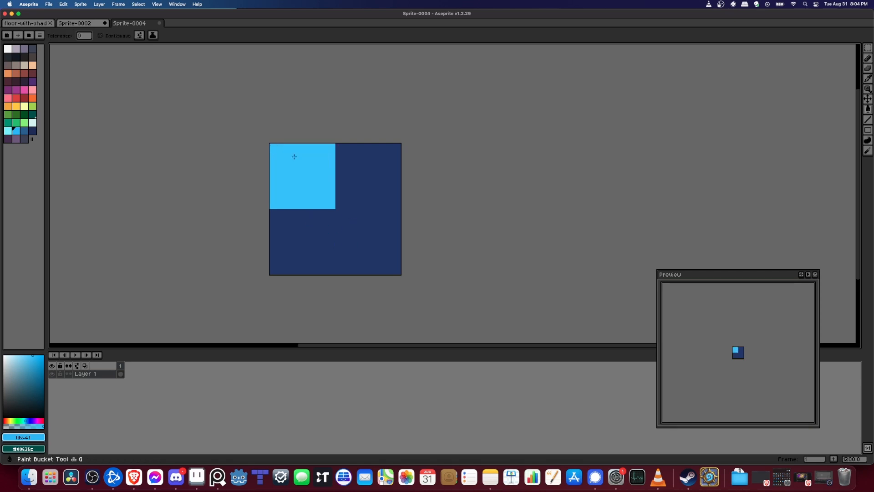
# Outline and fill the lower-right 8 by 8 quadrant with the same light blue to make a checkerboard.
pyautogui.press('b')
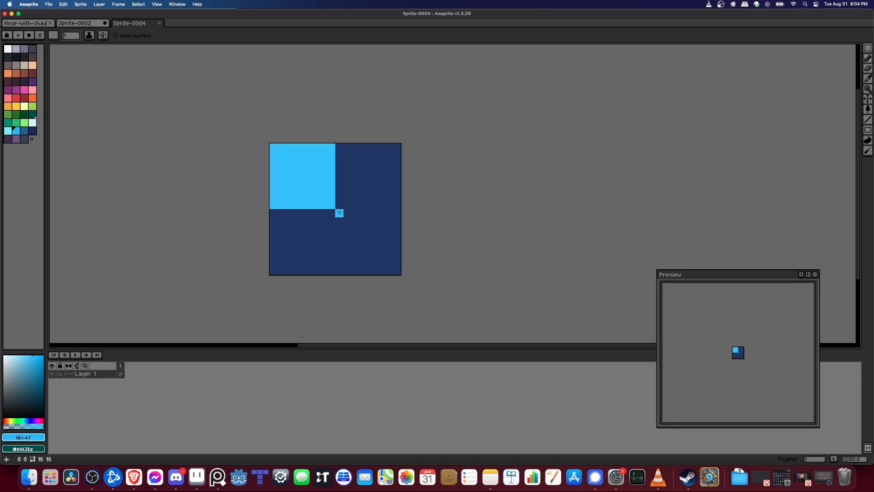
pyautogui.moveTo(339, 213); pyautogui.dragTo(340, 272)
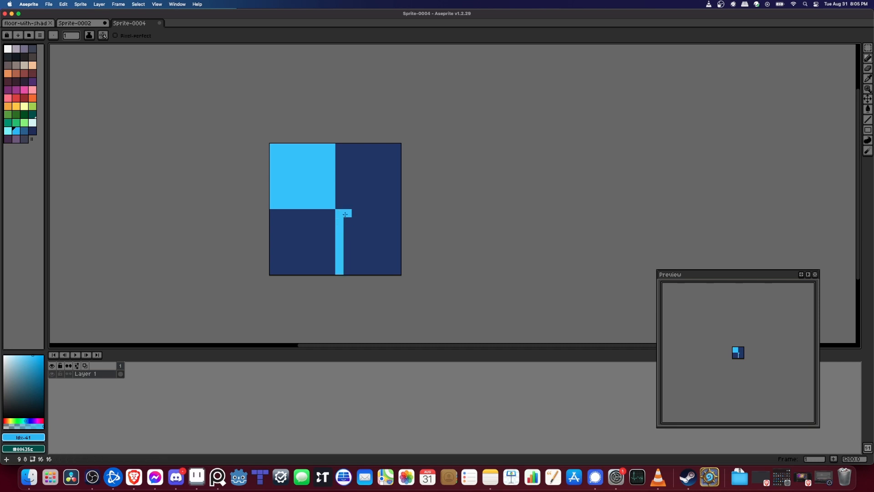
pyautogui.moveTo(347, 214); pyautogui.dragTo(400, 214)
pyautogui.press('g')
pyautogui.click(375, 235)
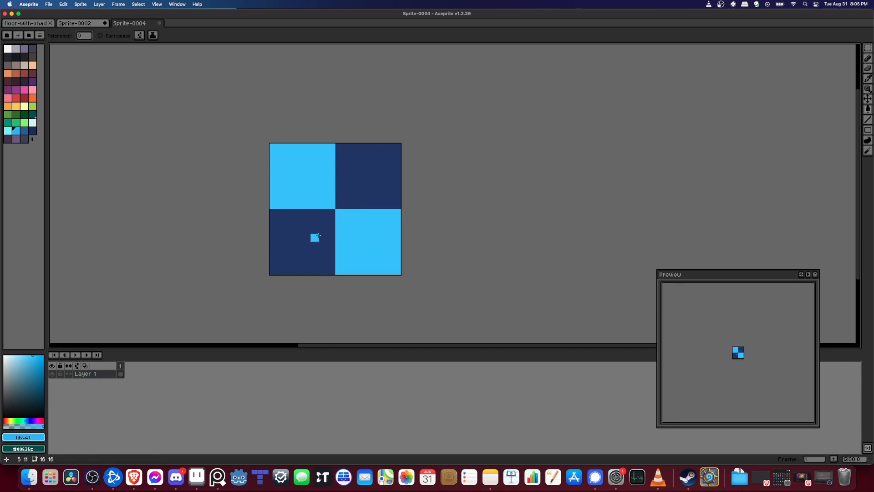
# Set the tiled mode to repeat the sprite in both axes.
pyautogui.scroll(1, 473, 236)
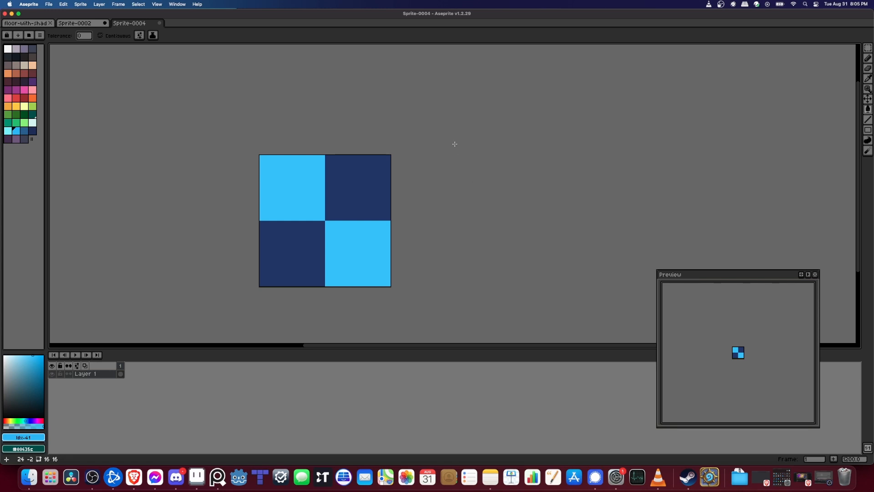
pyautogui.click(155, 6)
pyautogui.moveTo(171, 52)
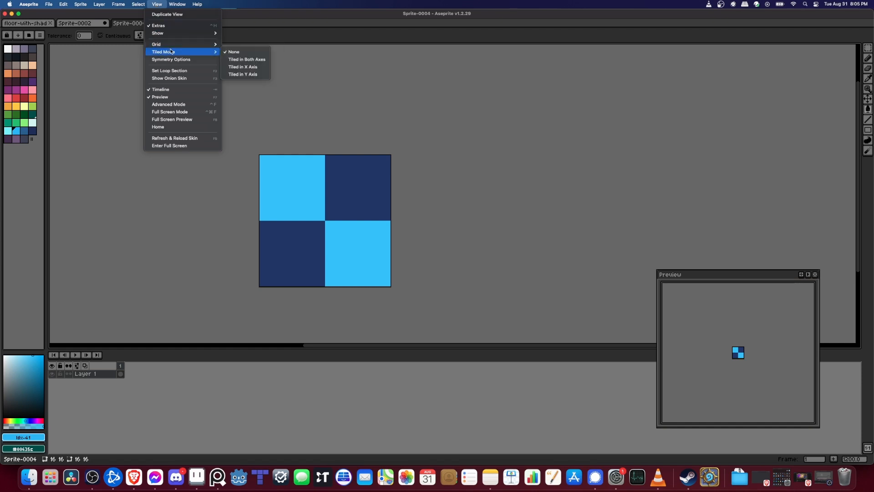
pyautogui.click(260, 61)
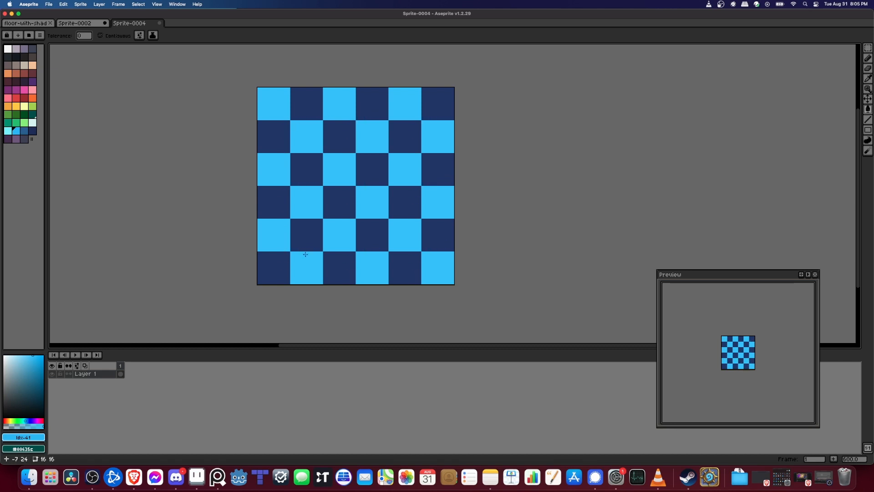
pyautogui.click(419, 212)
pyautogui.press('super+z')
# Show the grid over the tiled sprite.
pyautogui.click(156, 4)
pyautogui.moveTo(167, 45)
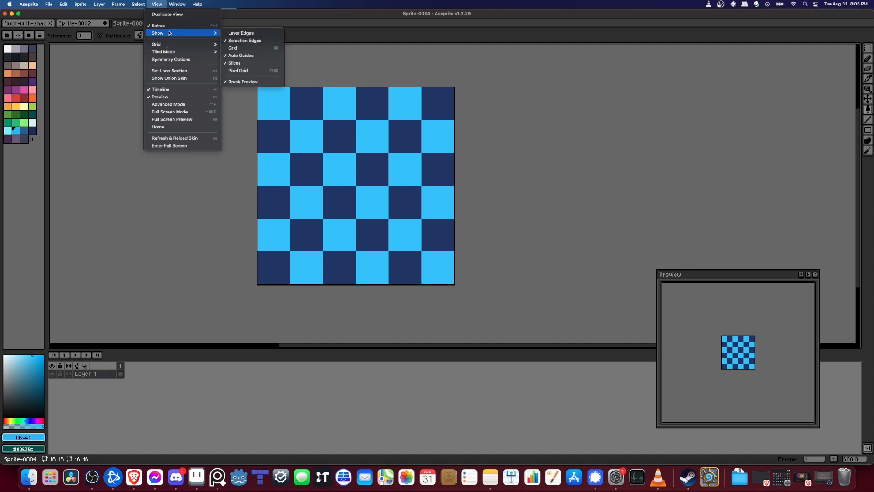
pyautogui.click(241, 49)
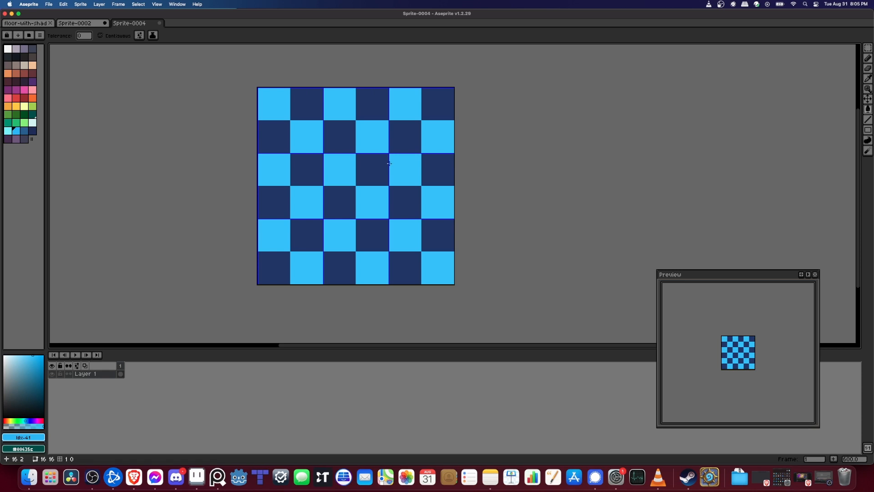
pyautogui.scroll(6, 389, 163)
pyautogui.scroll(-3, 386, 155)
pyautogui.scroll(1, 393, 182)
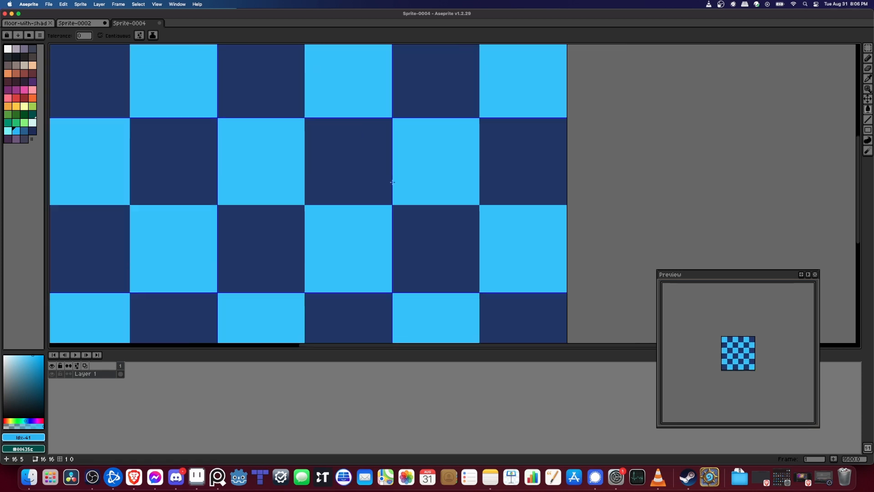
pyautogui.scroll(2, 392, 182)
pyautogui.scroll(-4, 387, 157)
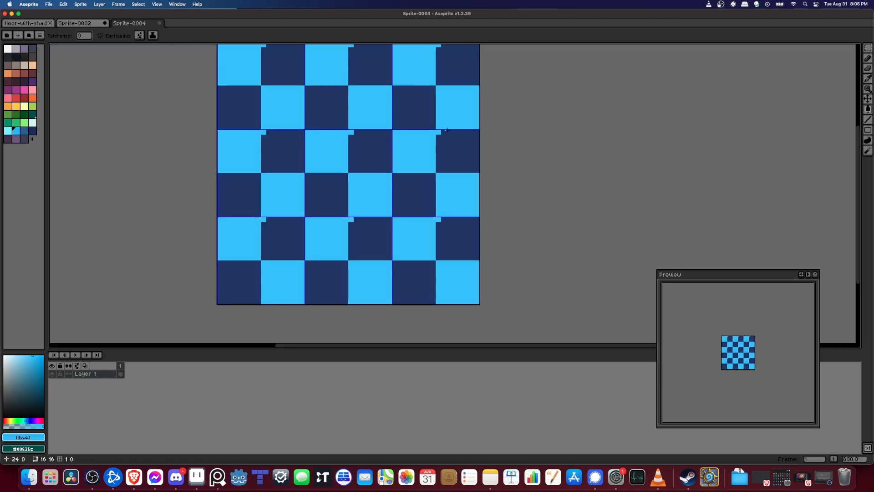
# Draw a one-pixel border around all four edges of the tile in dark red, palette index 24.
pyautogui.click(24, 98)
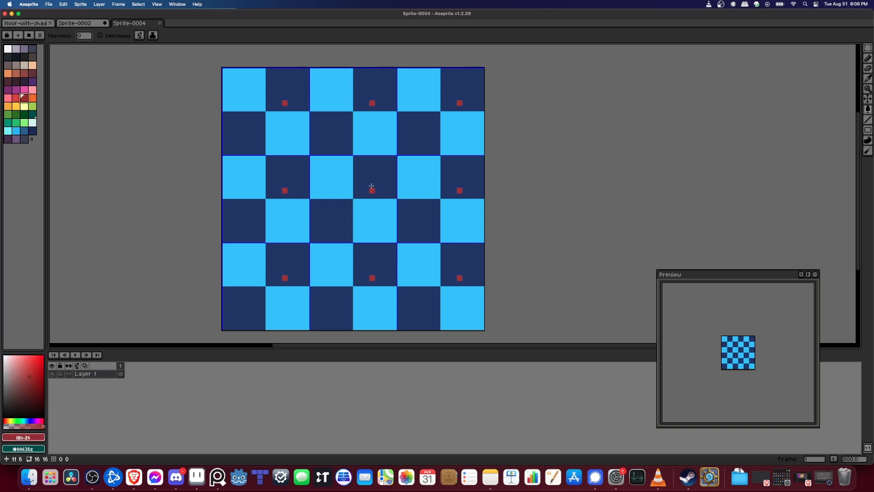
pyautogui.click(314, 159)
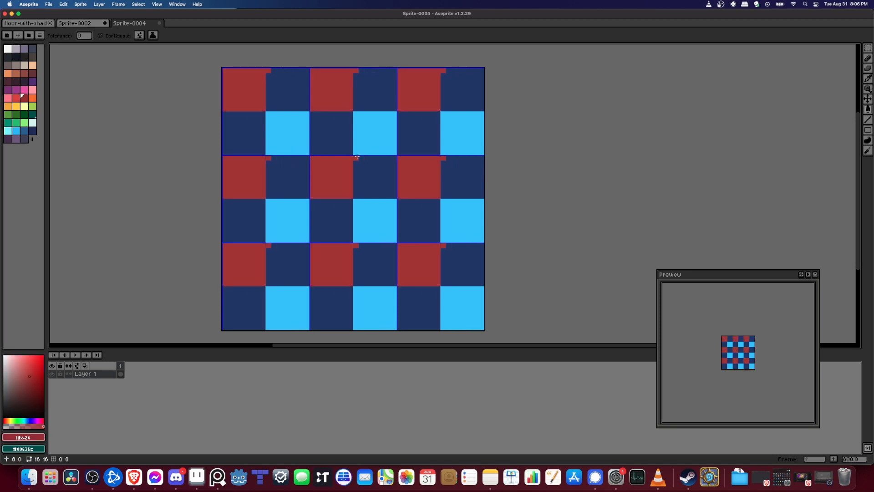
pyautogui.press('super+z')
pyautogui.press('b')
pyautogui.moveTo(313, 158); pyautogui.dragTo(393, 158)
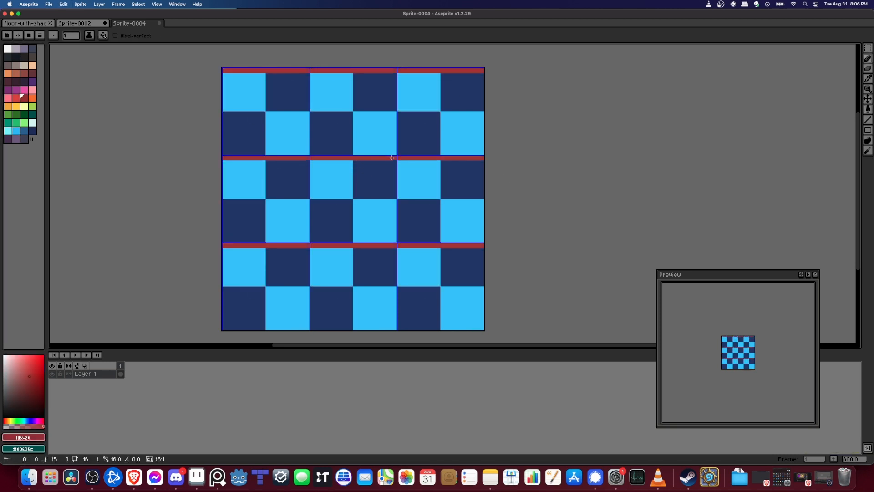
pyautogui.keyDown('shift'); pyautogui.click(392, 158); pyautogui.keyUp('shift')
pyautogui.keyDown('shift'); pyautogui.click(392, 240); pyautogui.keyUp('shift')
pyautogui.keyDown('shift'); pyautogui.click(313, 240); pyautogui.keyUp('shift')
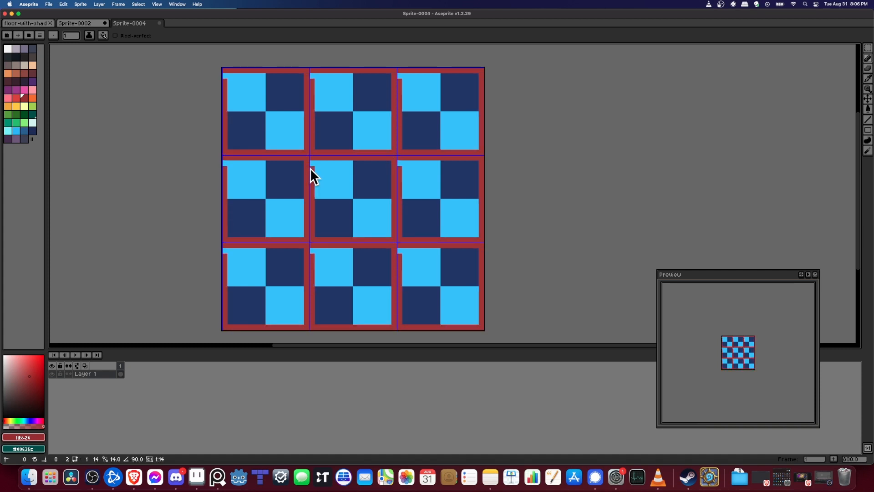
pyautogui.keyDown('shift'); pyautogui.click(312, 161); pyautogui.keyUp('shift')
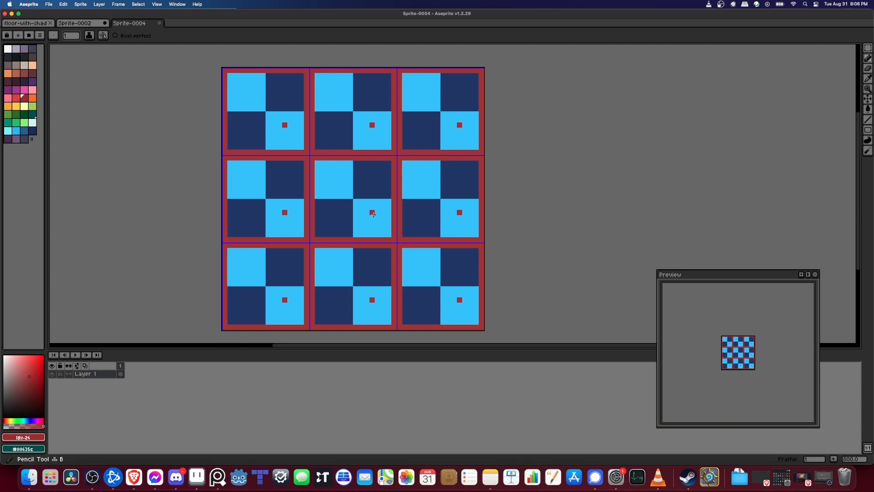
# Place single dark red pixels inside the tile's lower-right light blue square.
pyautogui.click(372, 212)
pyautogui.click(366, 223)
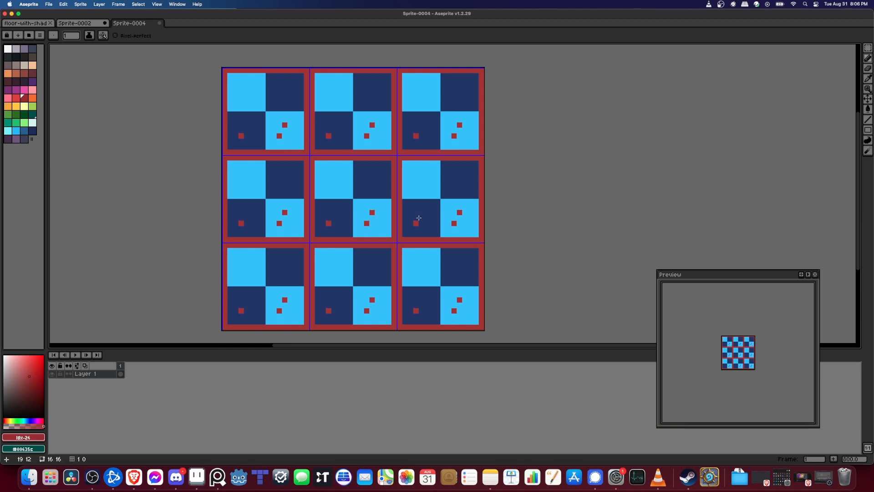
pyautogui.click(378, 201)
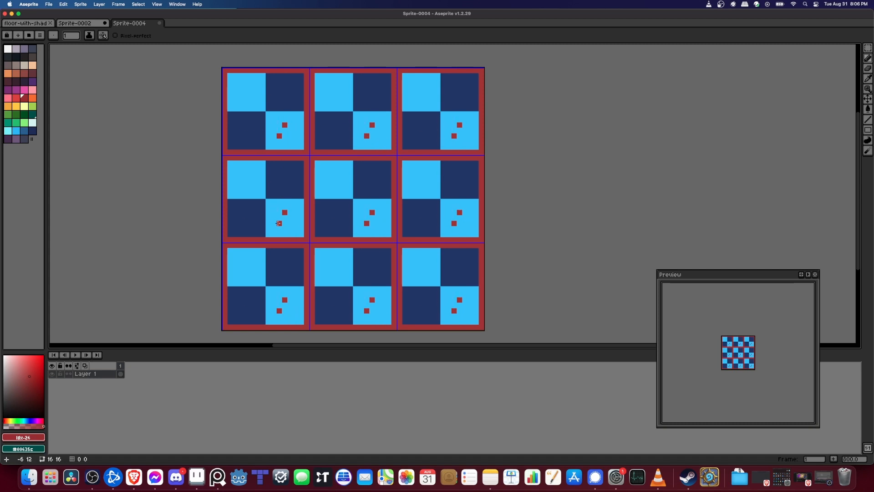
# Undo the red pixels and the red border, back to the plain blue checkerboard.
pyautogui.press('super+z')
pyautogui.press('super+z')
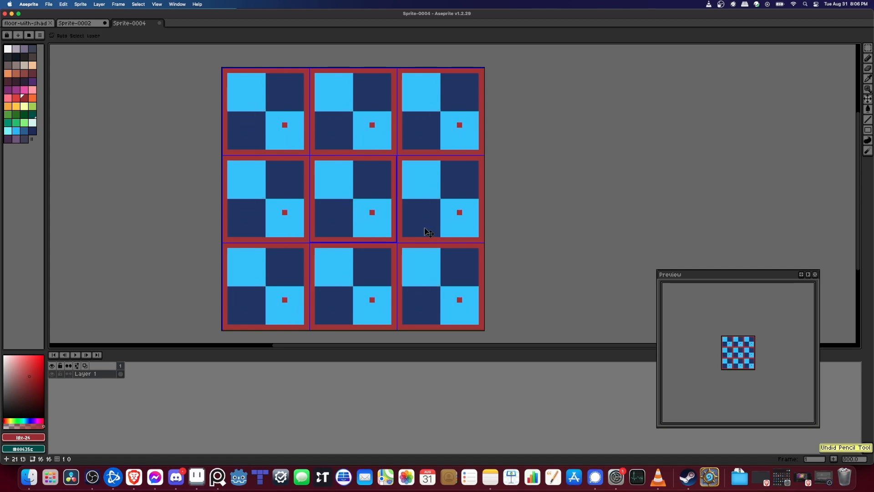
pyautogui.press('super+z')
pyautogui.press('super+z')
pyautogui.press('super+z')
pyautogui.press('super+z')
pyautogui.press('super+z')
pyautogui.press('super+z')
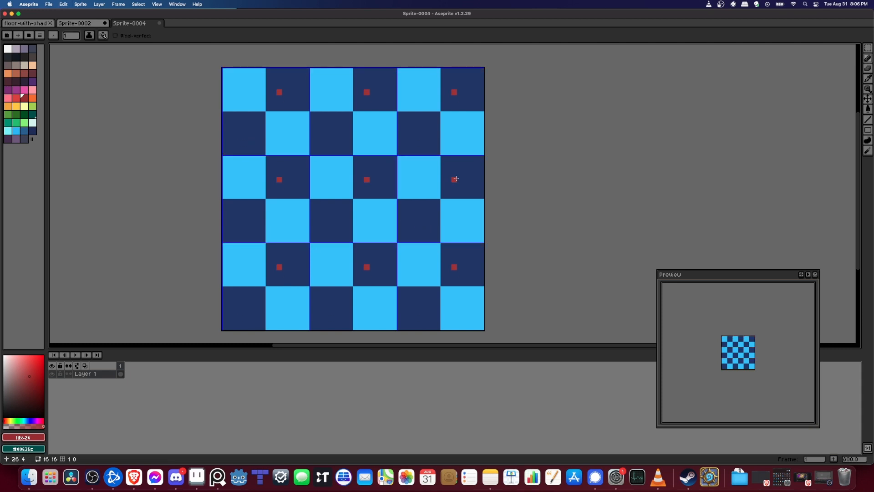
# With palette colour 14, draw a one-pixel diagonal from the tile's upper-left to lower-right corner and a parallel one starting at x 3.
pyautogui.click(25, 74)
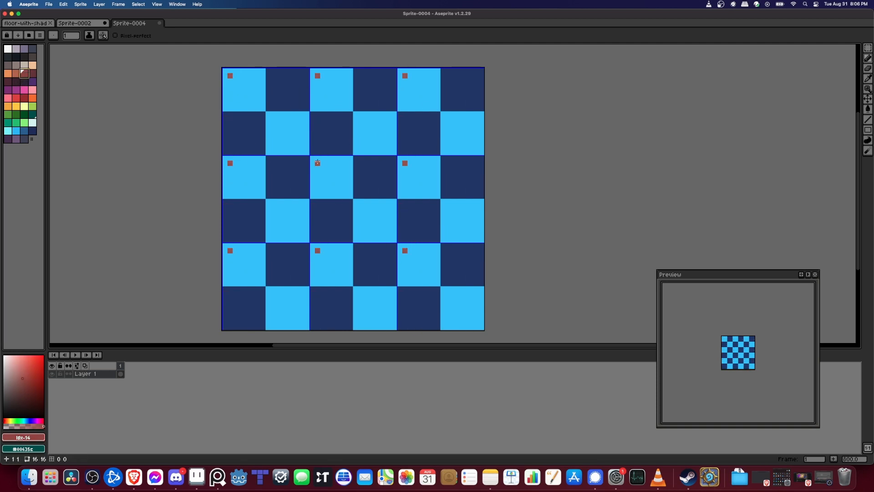
pyautogui.moveTo(313, 159); pyautogui.dragTo(394, 240)
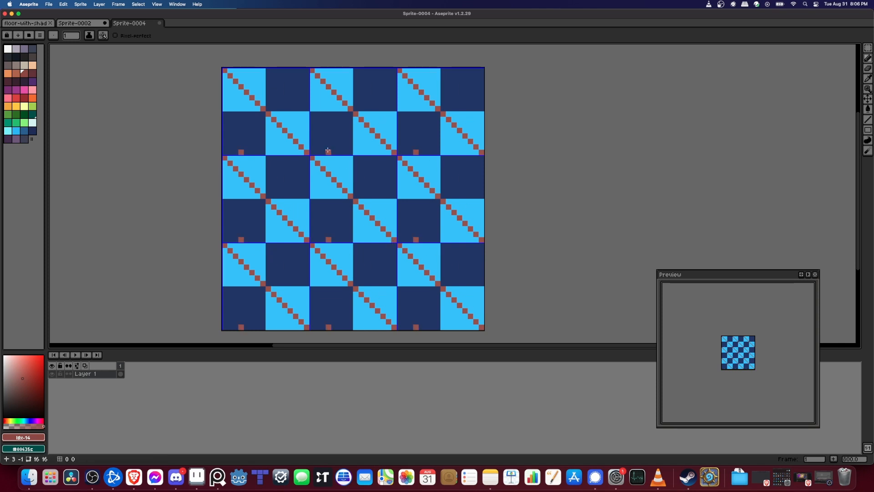
pyautogui.moveTo(329, 158); pyautogui.dragTo(390, 216)
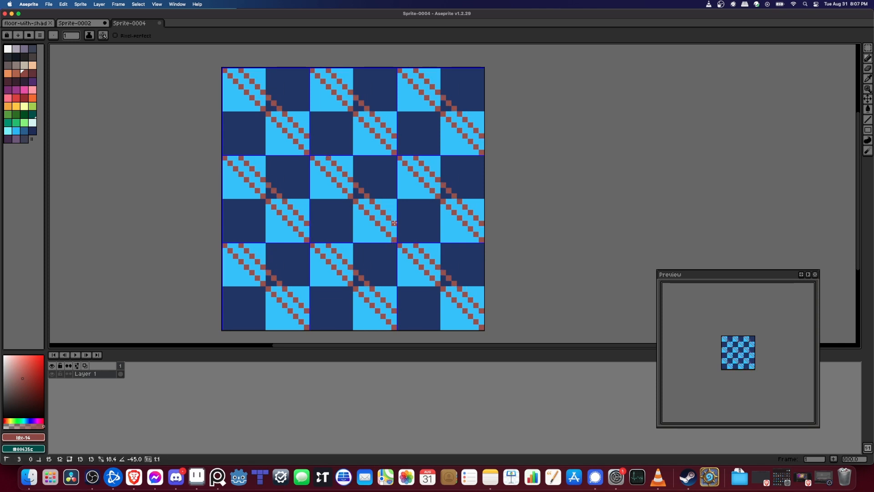
pyautogui.click(420, 202)
pyautogui.press('super+z')
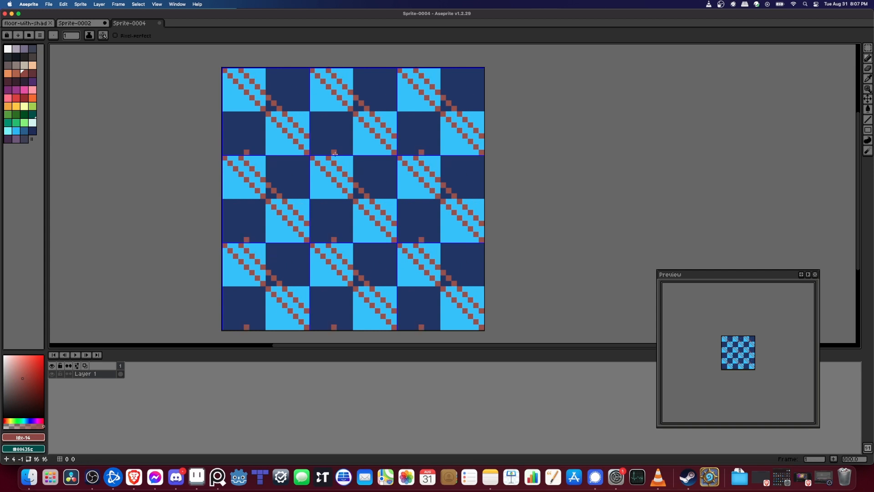
# Add three more parallel diagonals from the tile's top edge to its right edge, starting at x 6, 10 and 13.
pyautogui.moveTo(346, 157); pyautogui.dragTo(391, 195)
pyautogui.press('super+z')
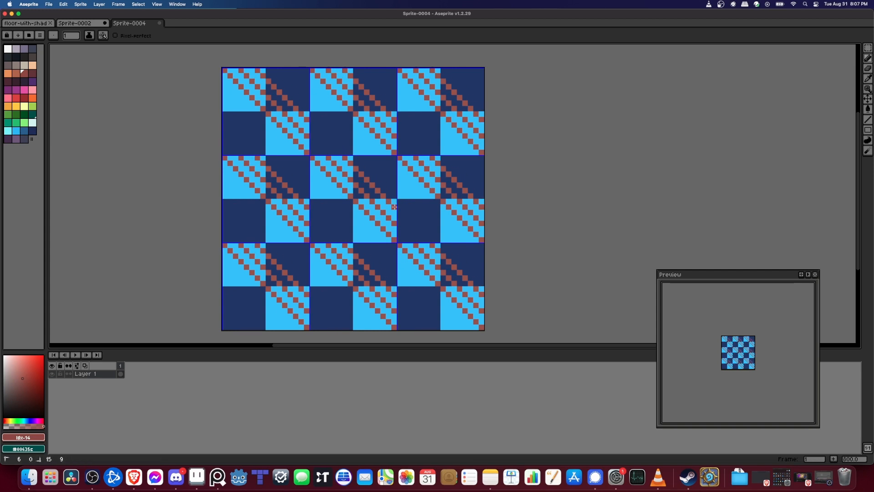
pyautogui.click(366, 158)
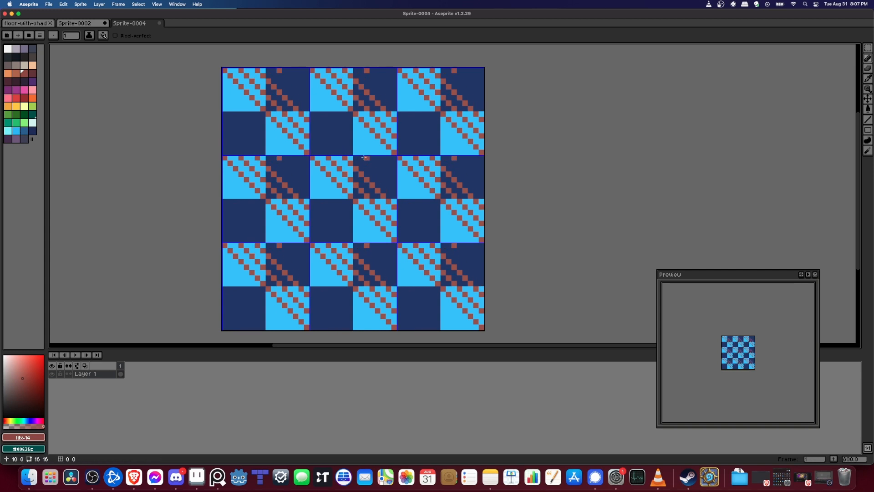
pyautogui.keyDown('shift'); pyautogui.click(394, 186); pyautogui.keyUp('shift')
pyautogui.click(383, 158)
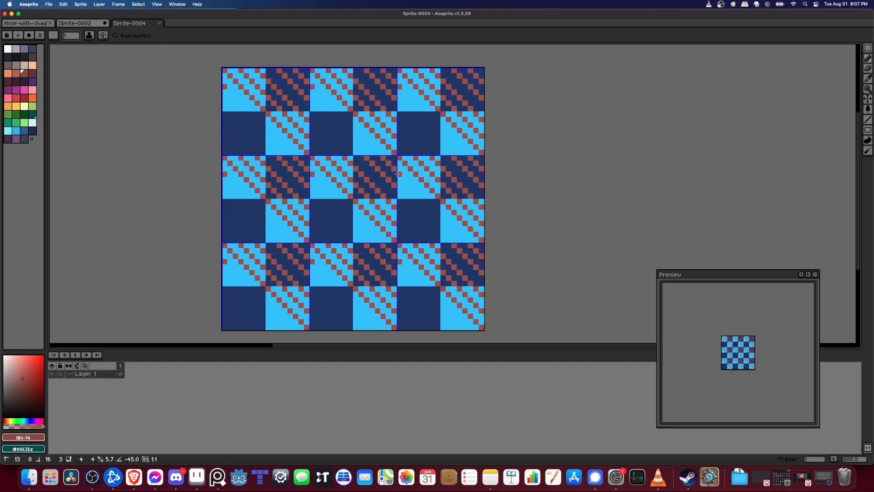
pyautogui.keyDown('shift'); pyautogui.click(395, 170); pyautogui.keyUp('shift')
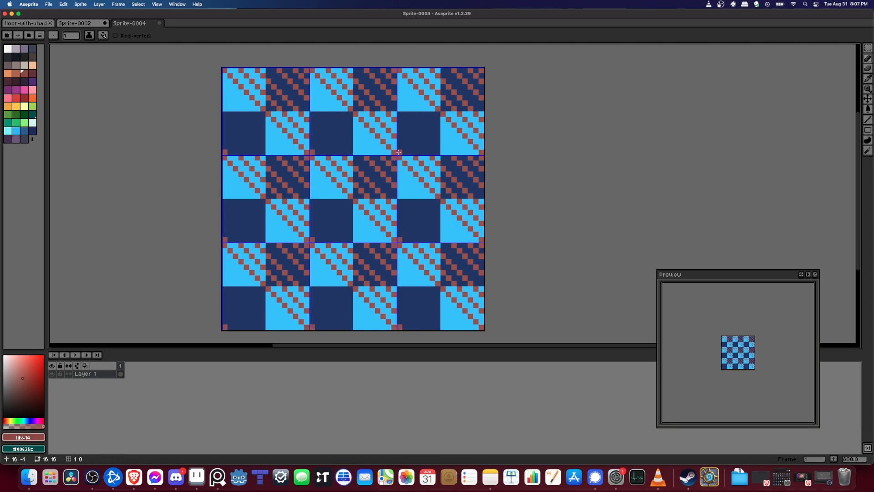
# Try adding dark red pixels at the tile's lower-left corner, and clear the selection around the tile.
pyautogui.click(398, 152)
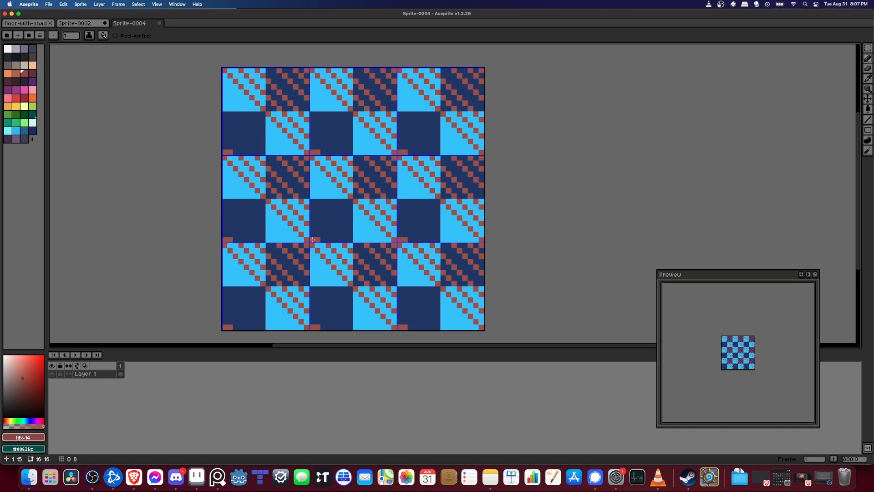
pyautogui.moveTo(315, 239); pyautogui.dragTo(338, 235)
pyautogui.press('m')
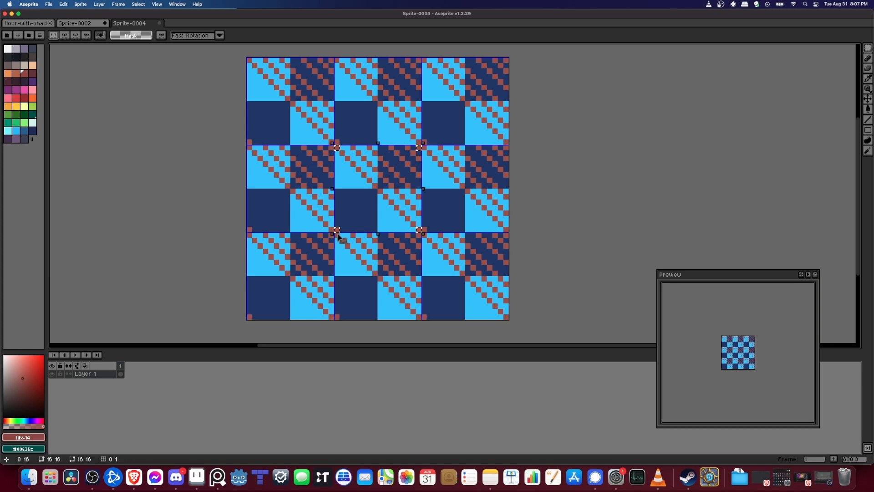
pyautogui.click(347, 228)
pyautogui.scroll(3, 358, 228)
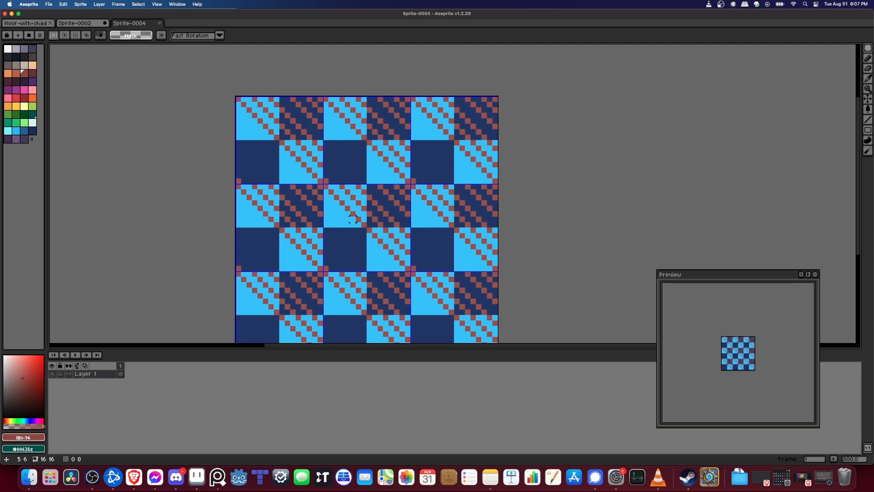
pyautogui.scroll(-2, 415, 221)
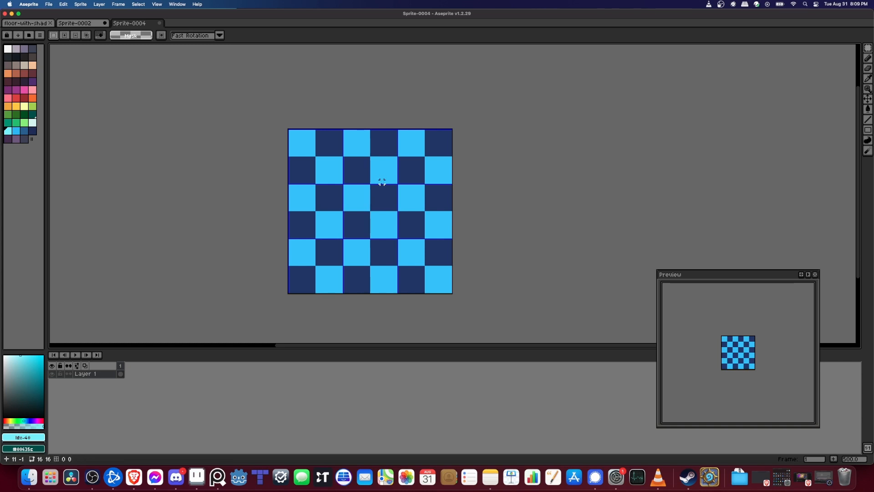
pyautogui.moveTo(500, 185); pyautogui.dragTo(498, 187)
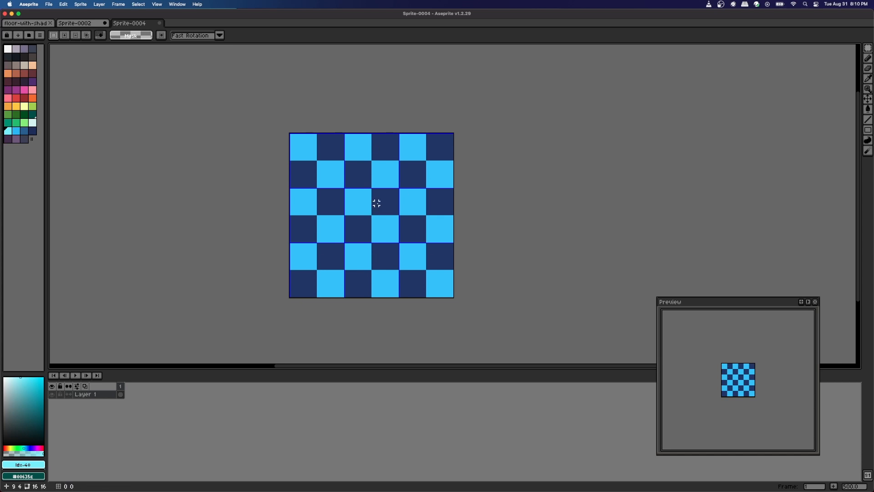
# Copy the whole 16 by 16 checkerboard tile and create a new sprite 48 pixels wide and 32 pixels high.
pyautogui.moveTo(345, 187); pyautogui.dragTo(401, 243)
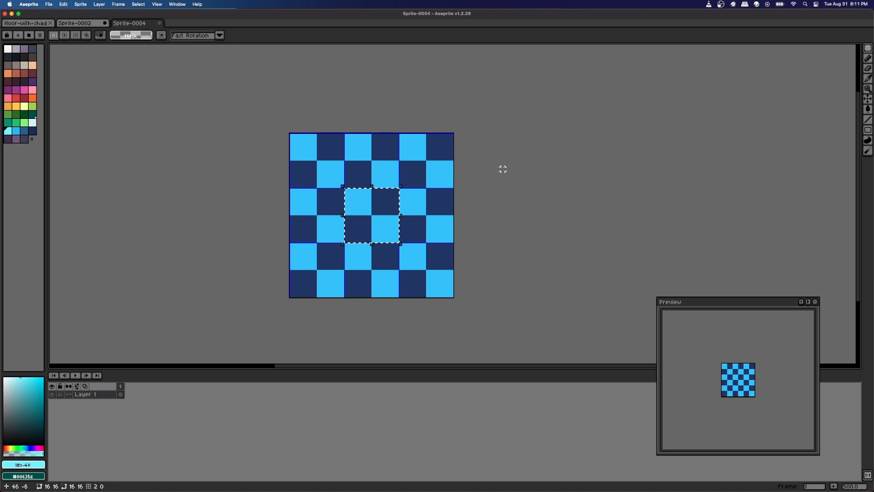
pyautogui.click(49, 4)
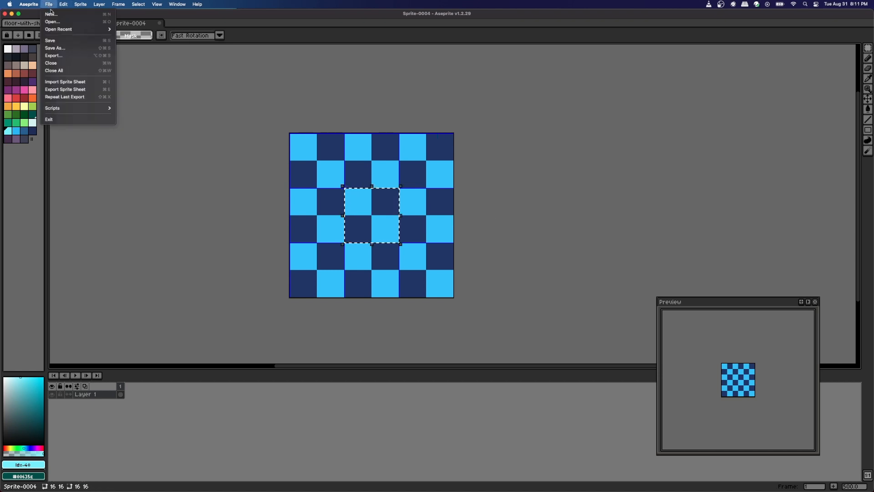
pyautogui.click(52, 14)
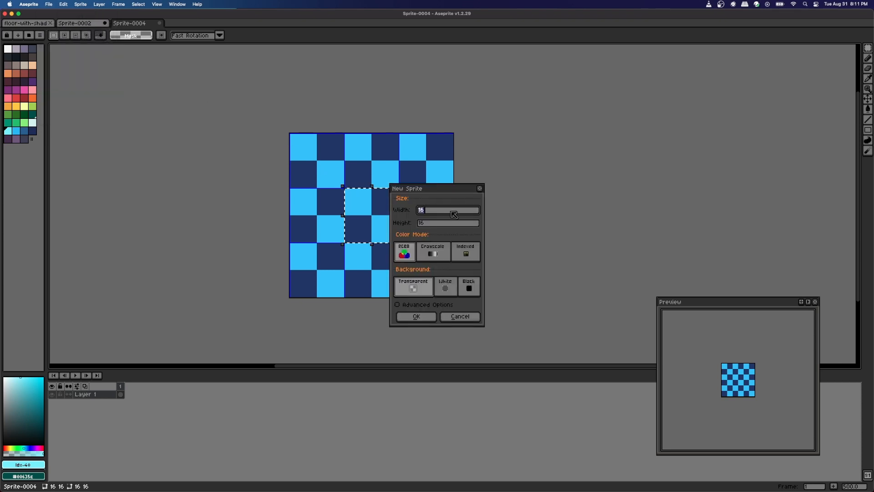
pyautogui.write('48')
pyautogui.press('Tab')
pyautogui.write('32')
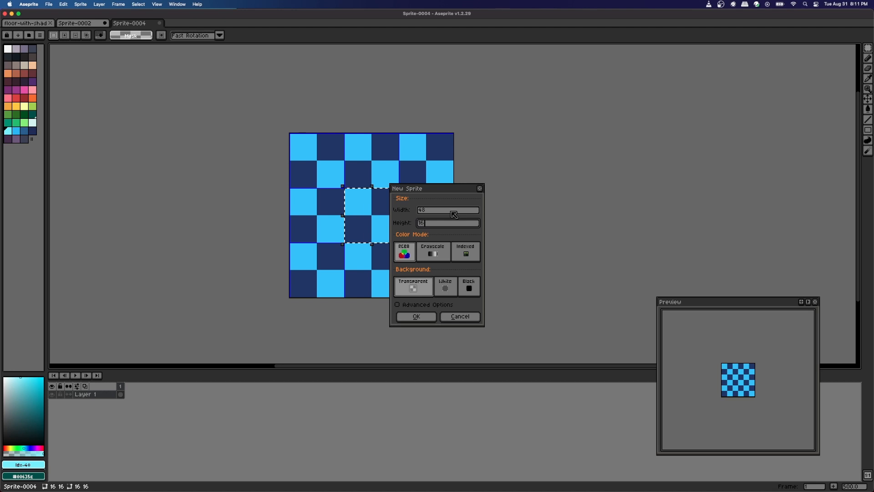
pyautogui.press('Tab')
pyautogui.click(433, 316)
pyautogui.scroll(4, 460, 202)
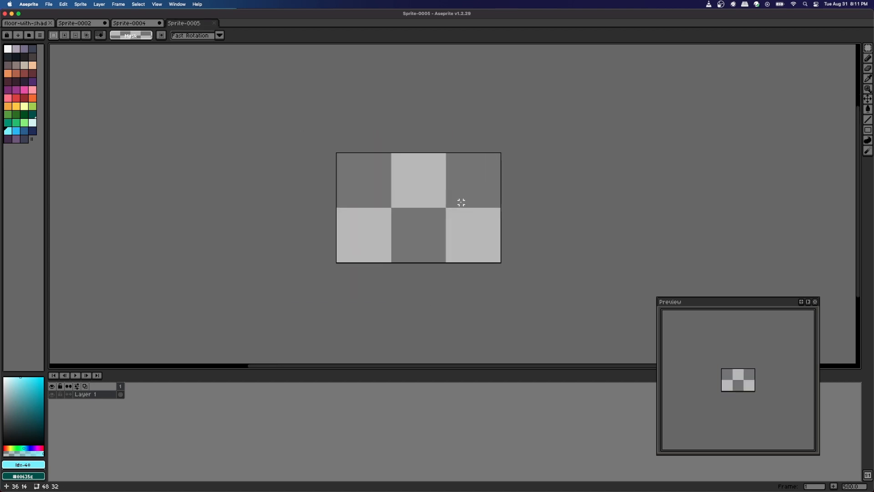
# Fill the new sprite with six pasted copies of the checkerboard tile, placed edge to edge in three columns and two rows.
pyautogui.press('super+v')
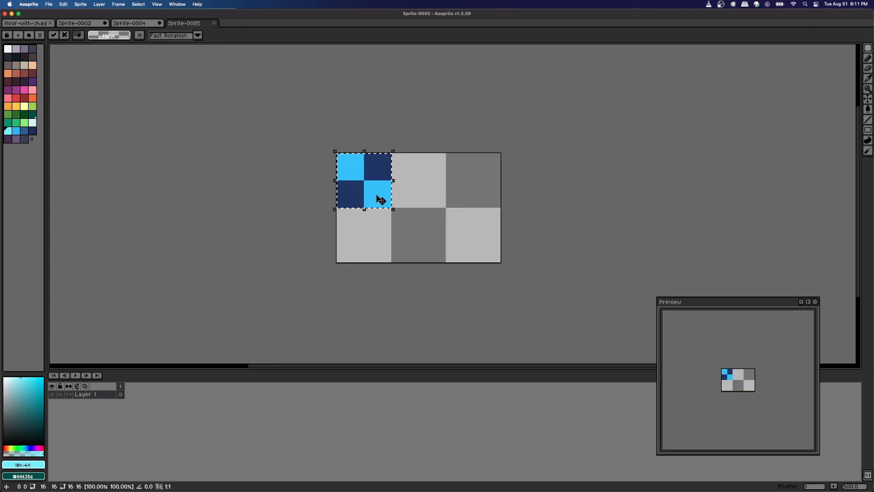
pyautogui.moveTo(378, 175); pyautogui.dragTo(431, 229)
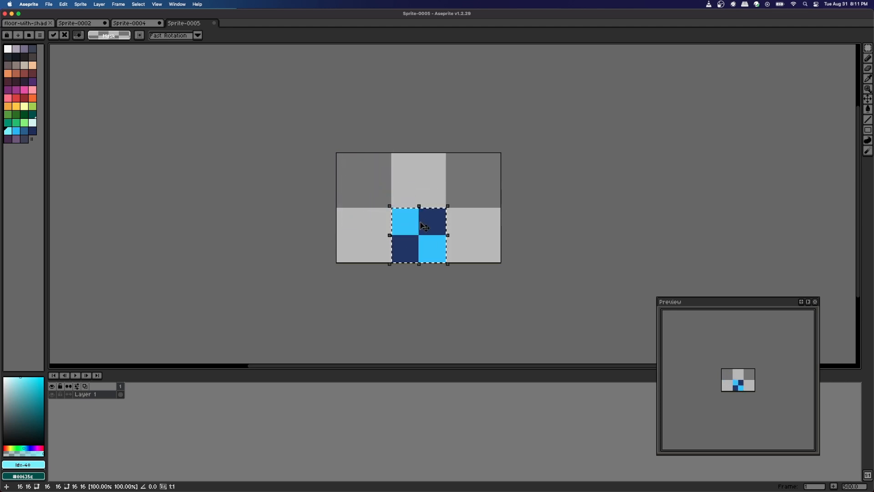
pyautogui.hotkey('ctrl', 'v')
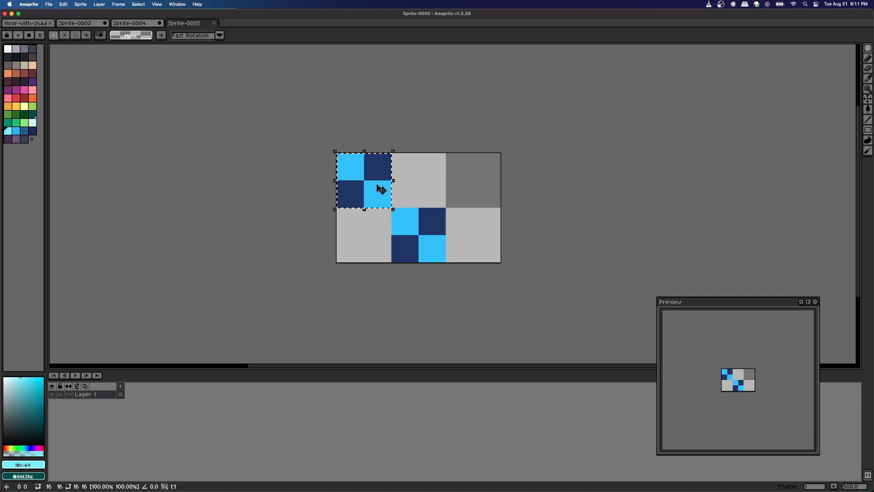
pyautogui.click(410, 179)
pyautogui.hotkey('ctrl', 'v')
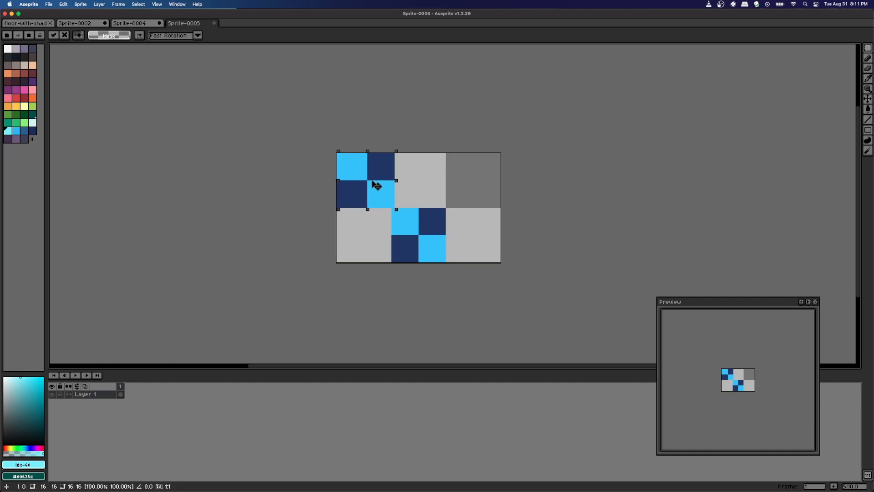
pyautogui.moveTo(377, 185); pyautogui.dragTo(362, 239)
pyautogui.press('super+v')
pyautogui.press('super+v')
pyautogui.moveTo(361, 183); pyautogui.dragTo(469, 183)
pyautogui.click(459, 189)
pyautogui.press('super+v')
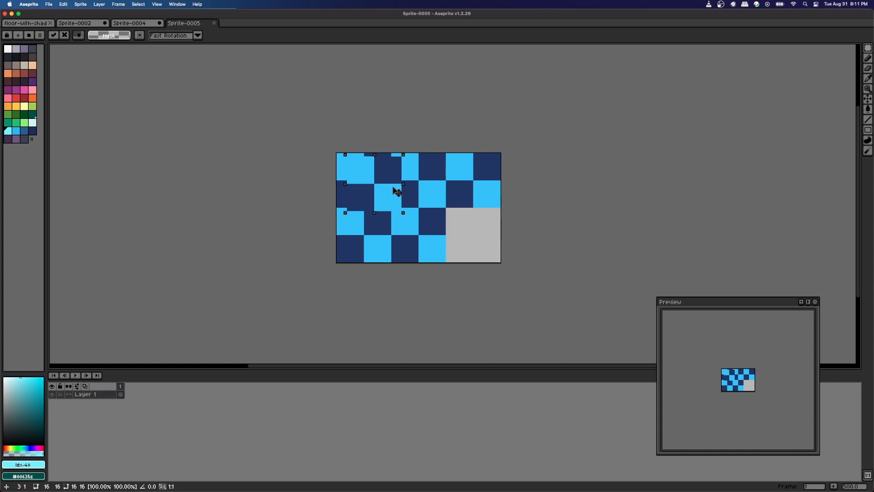
pyautogui.moveTo(384, 188); pyautogui.dragTo(493, 242)
pyautogui.click(326, 294)
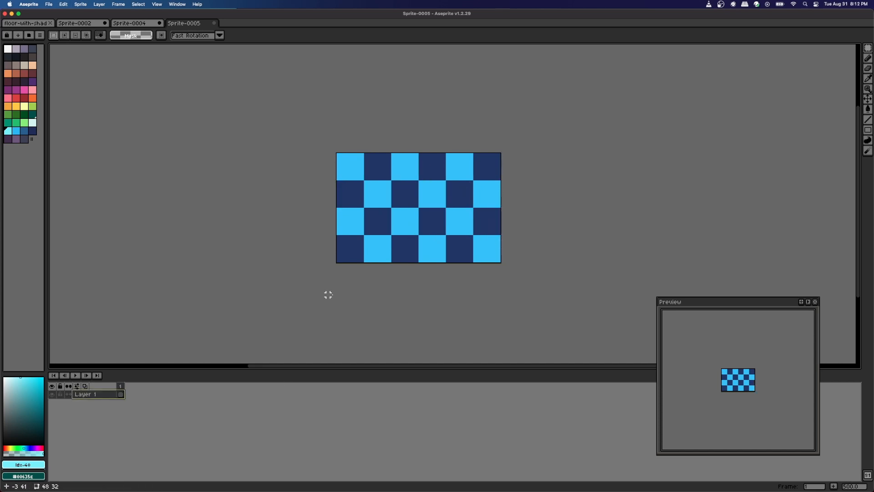
# Rename the checkerboard layer to BaseTile and add a layer named Shadow above it.
pyautogui.doubleClick(91, 395)
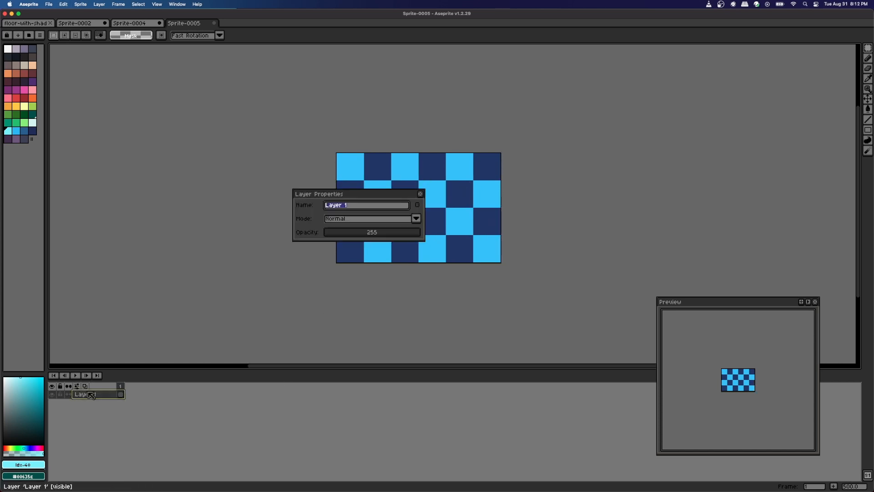
pyautogui.write('BaseTile')
pyautogui.press('Return')
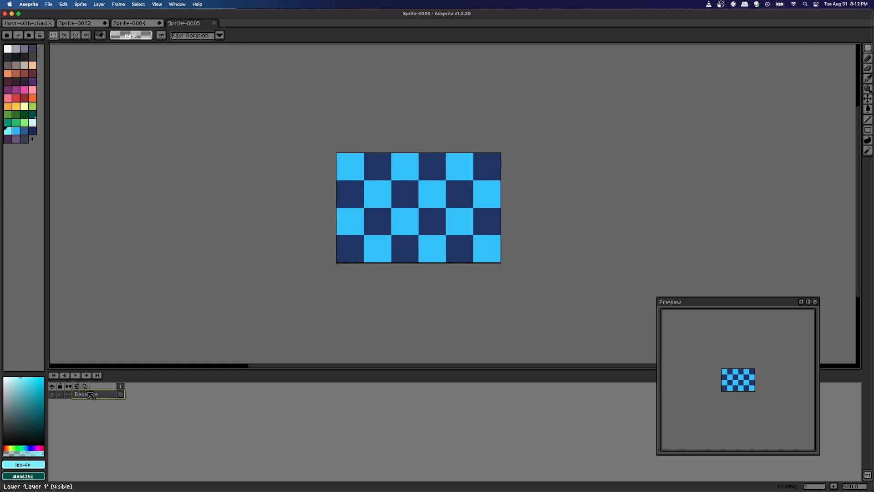
pyautogui.hotkey('shift', 'n')
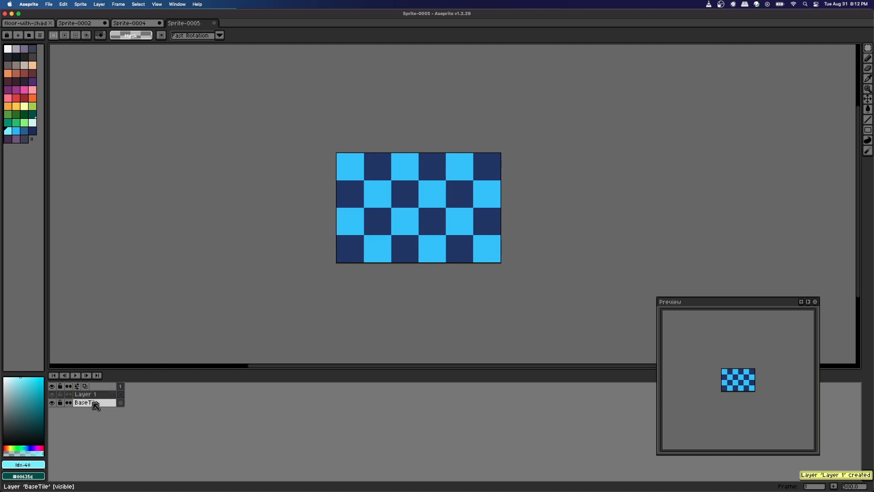
pyautogui.doubleClick(98, 395)
pyautogui.write('Shadow')
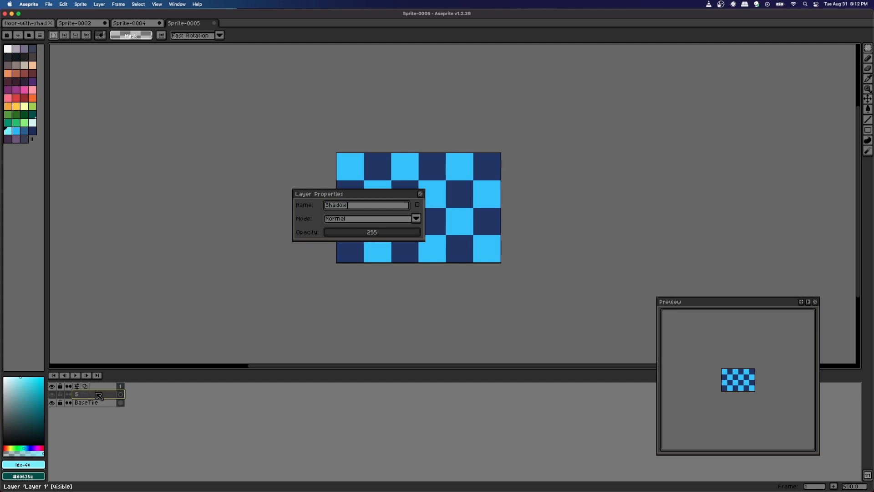
pyautogui.press('Return')
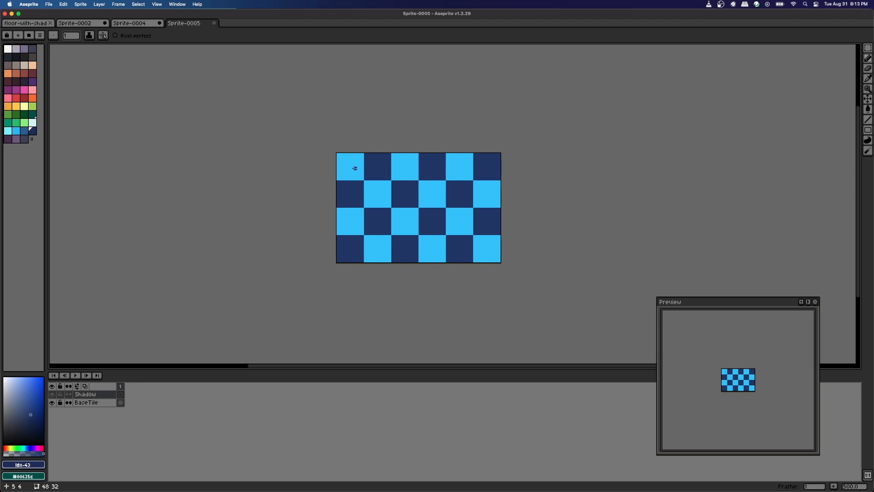
# Set the foreground colour to black with hue 0 and alpha 50.
pyautogui.click(53, 395)
pyautogui.click(24, 131)
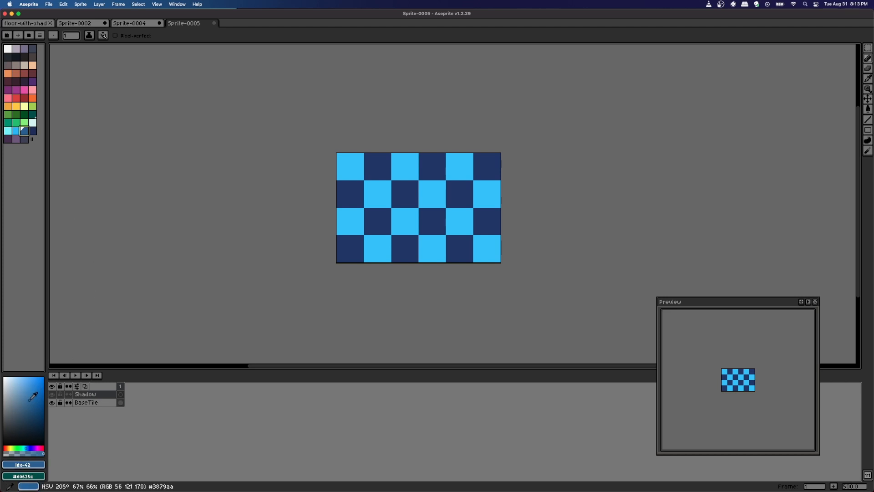
pyautogui.moveTo(31, 399); pyautogui.dragTo(3, 455)
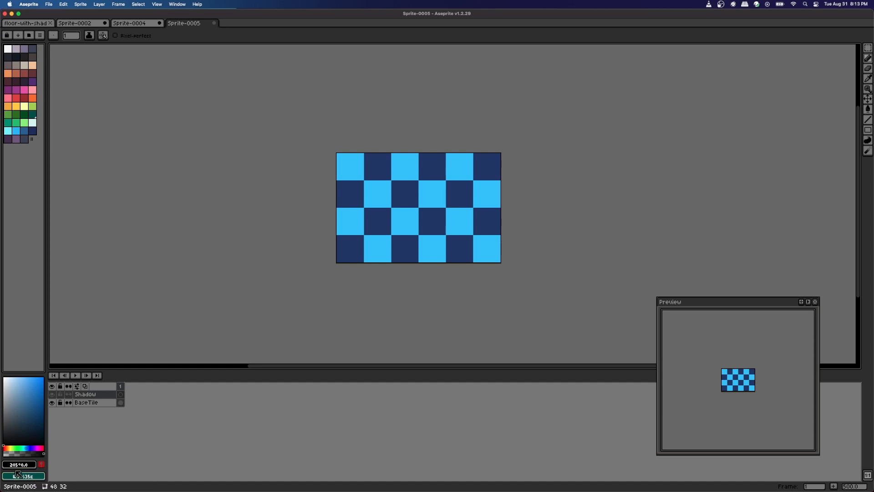
pyautogui.click(20, 466)
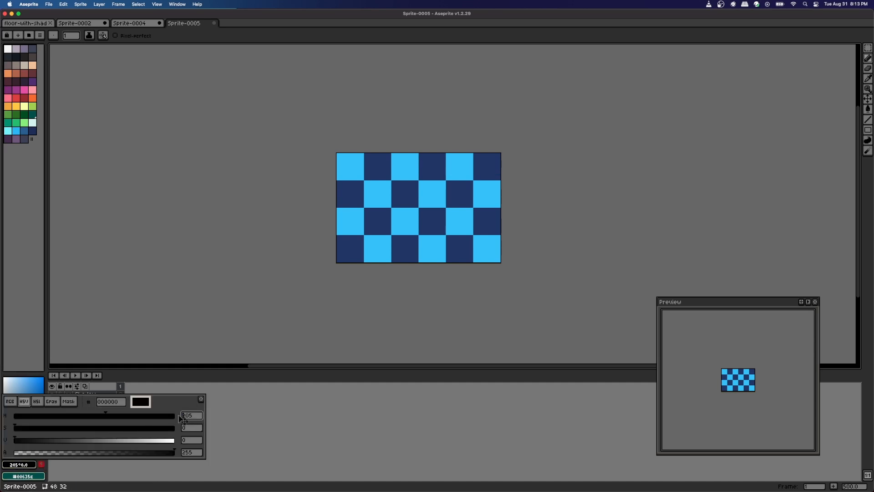
pyautogui.doubleClick(188, 416)
pyautogui.press('BackSpace')
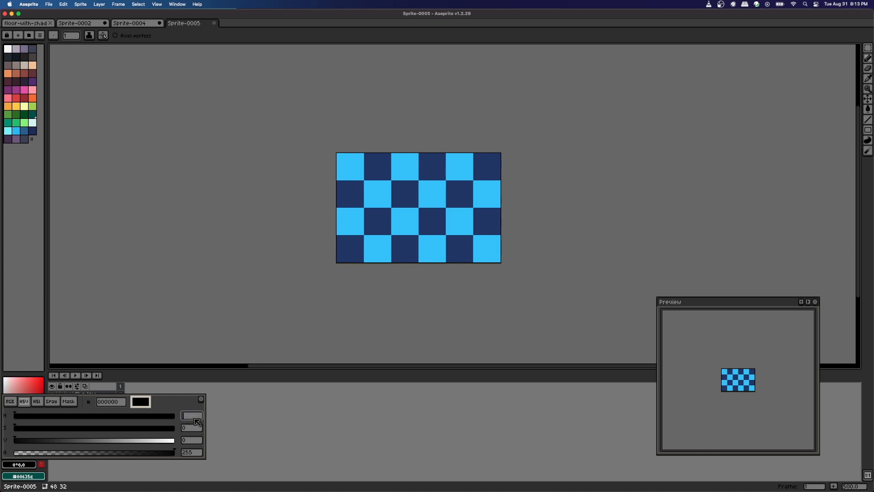
pyautogui.click(198, 453)
pyautogui.write('50')
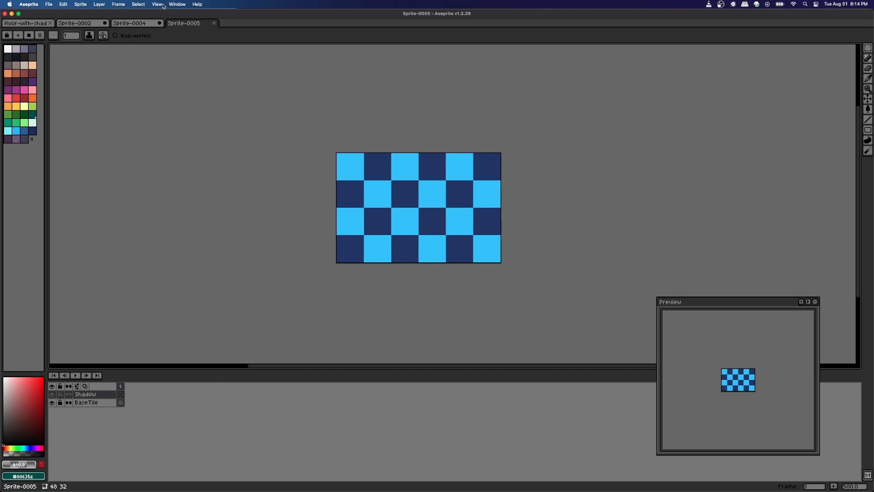
# Show the grid over the 48 by 32 sprite.
pyautogui.click(164, 5)
pyautogui.moveTo(167, 38)
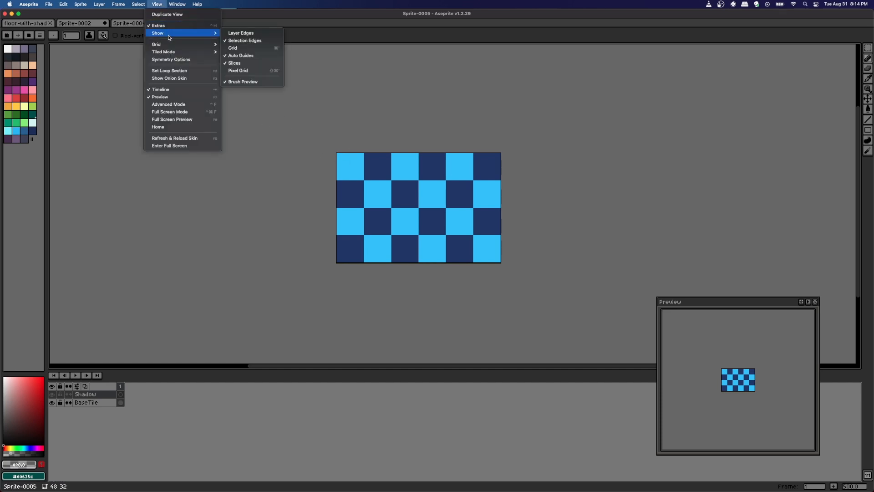
pyautogui.click(237, 48)
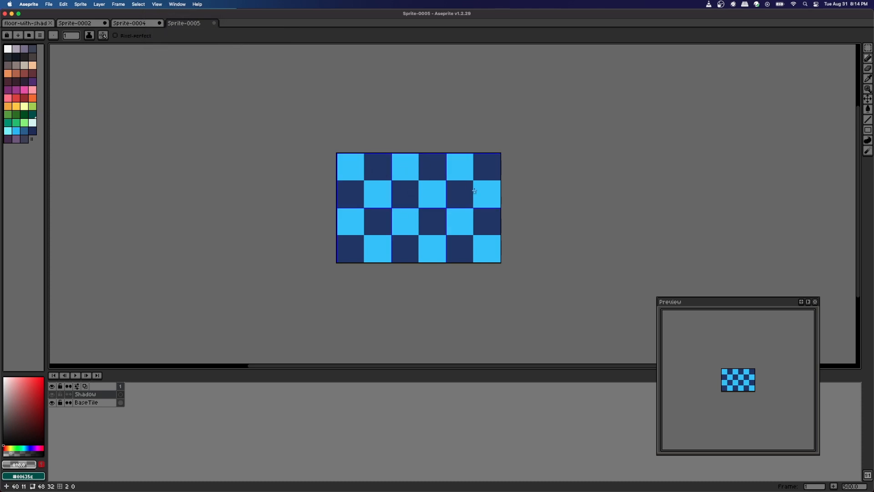
pyautogui.scroll(1, 406, 172)
pyautogui.moveTo(418, 171); pyautogui.dragTo(361, 185)
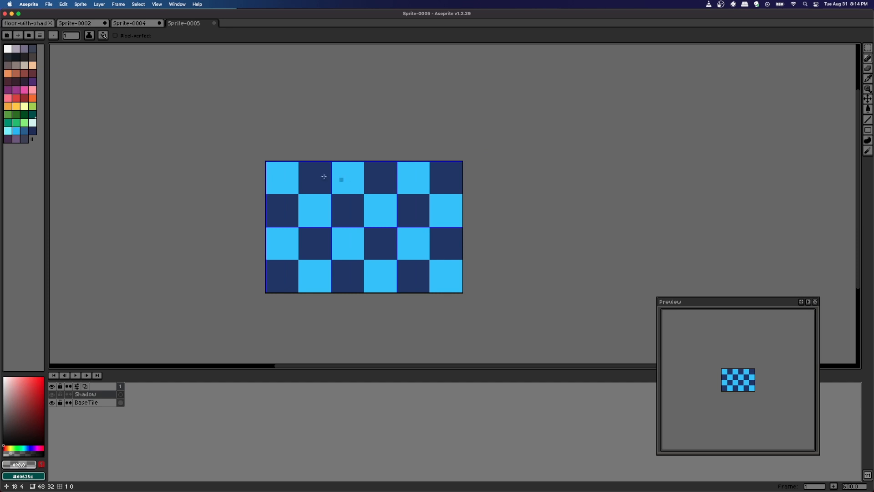
# On the Shadow layer, select a 37 by 5 pixel strip from the sprite's upper-left corner and fill it with the translucent black.
pyautogui.press('m')
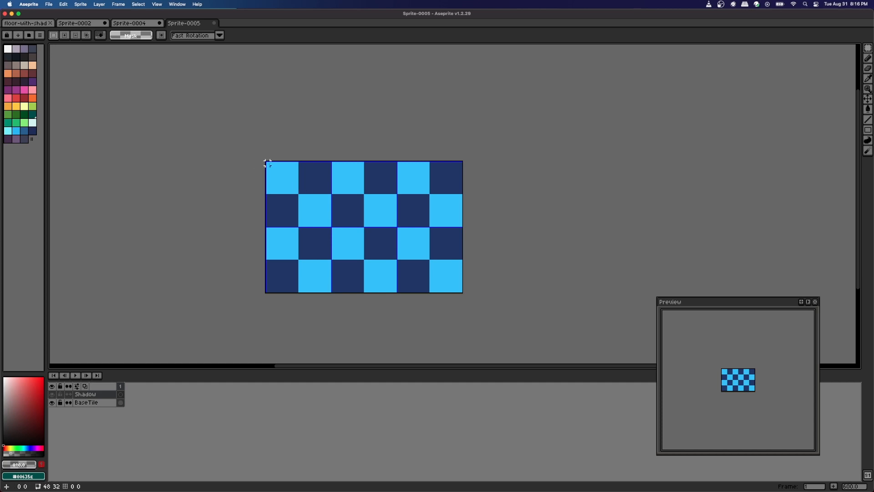
pyautogui.moveTo(268, 163)
pyautogui.mouseDown()
pyautogui.moveTo(275, 182)
pyautogui.moveTo(415, 182)
pyautogui.mouseUp()
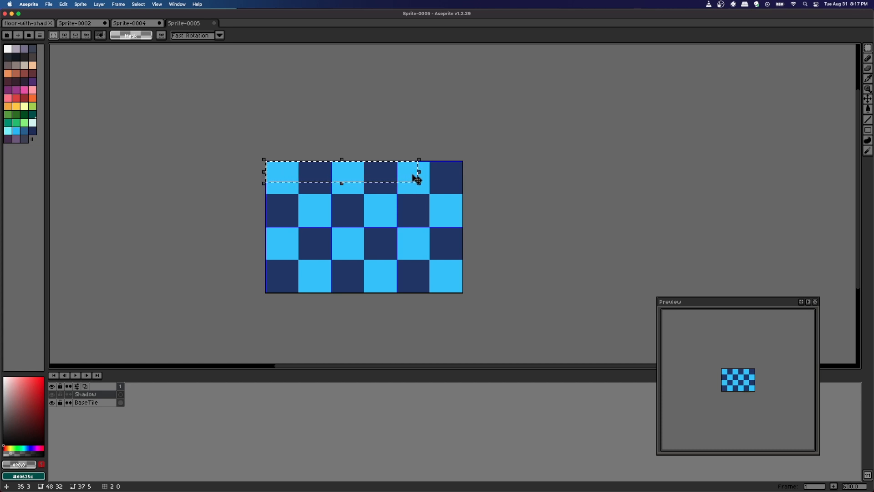
pyautogui.press('g')
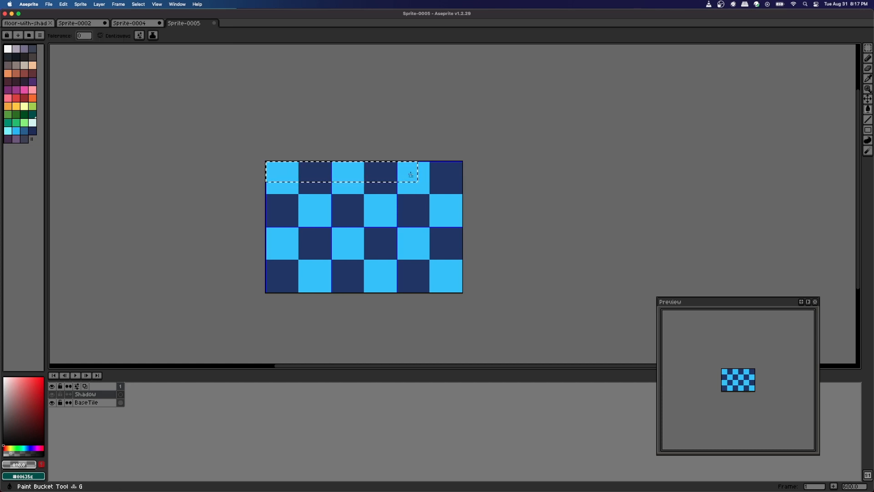
pyautogui.click(337, 167)
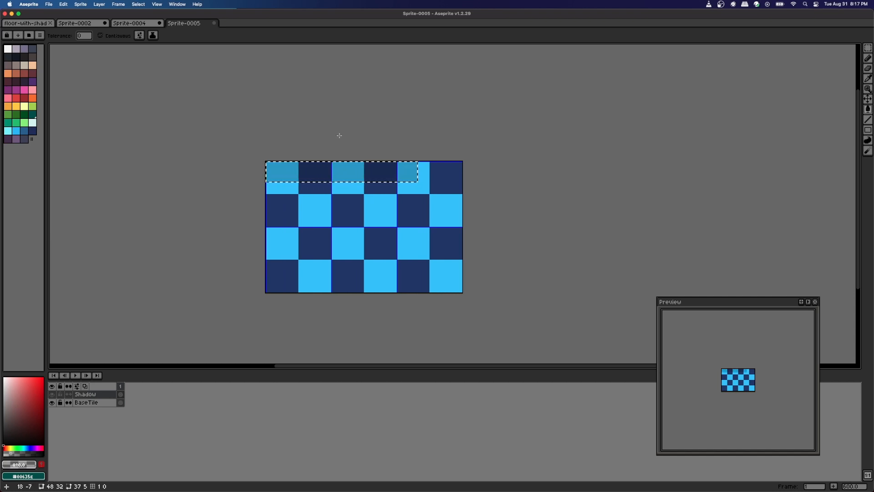
# Select a 5 by 27 pixel strip down the sprite's left edge below the upper shadow, fill it with the translucent black, and deselect.
pyautogui.press('m')
pyautogui.click(276, 187)
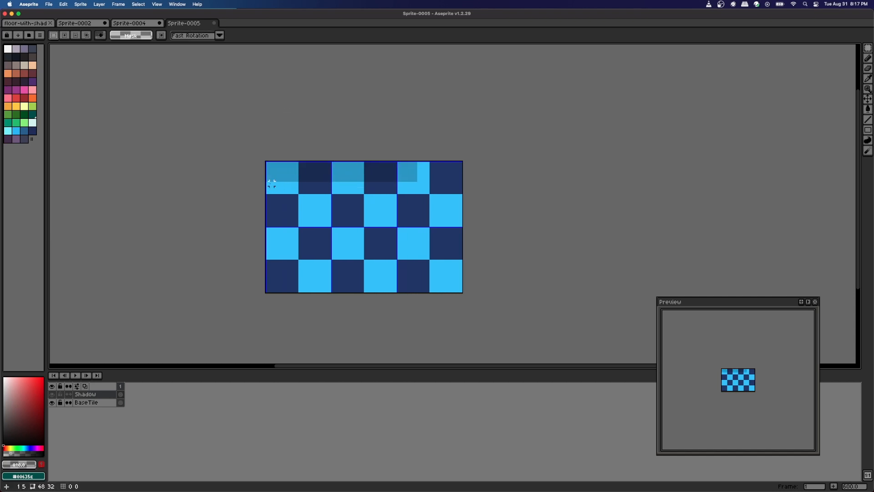
pyautogui.moveTo(267, 183); pyautogui.dragTo(286, 293)
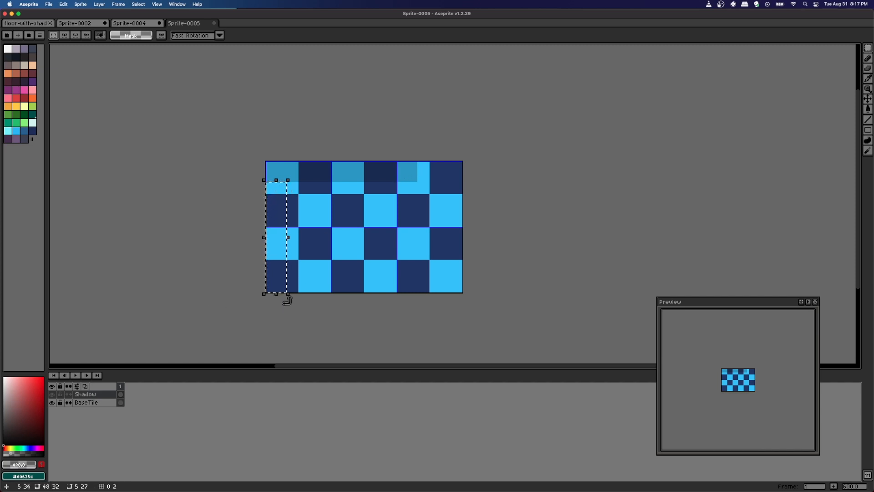
pyautogui.press('g')
pyautogui.click(282, 233)
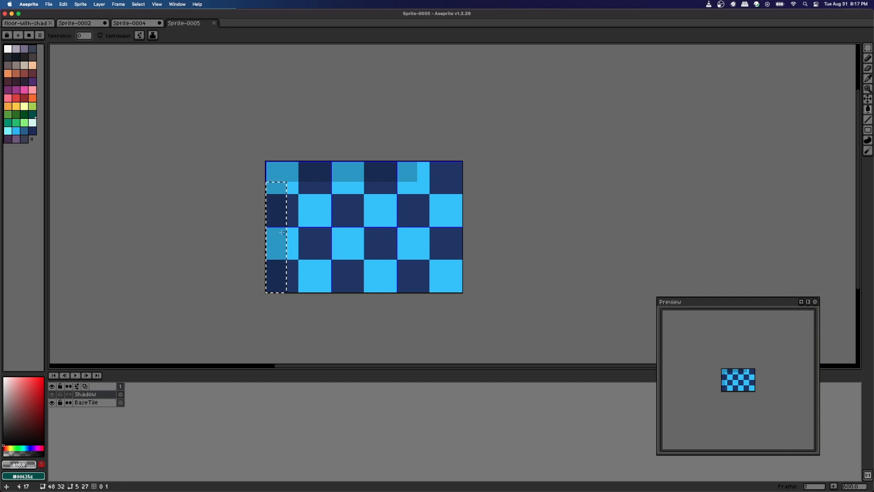
pyautogui.press('m')
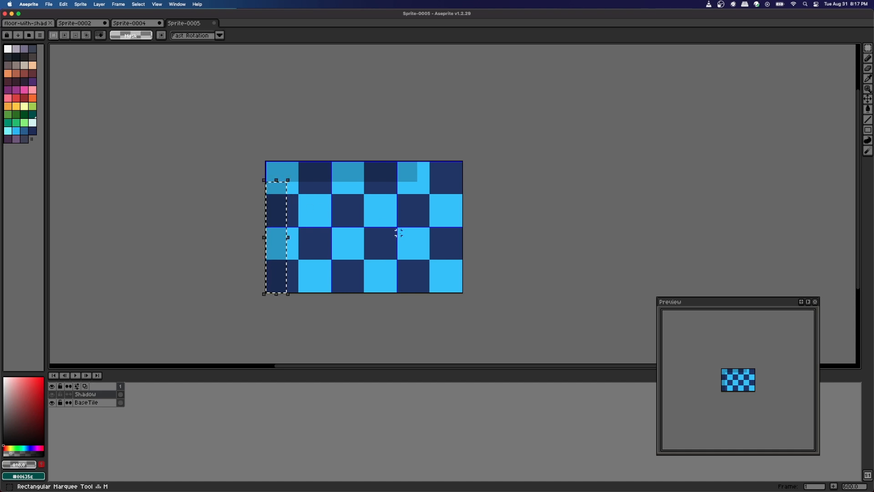
pyautogui.click(399, 231)
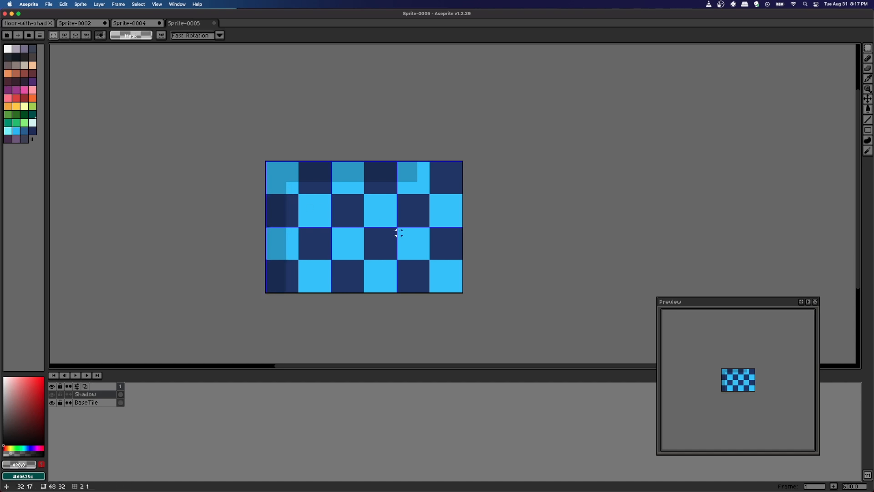
# Fill the entire lower-right 16 by 16 tile of the sprite with the translucent black shadow and deselect it.
pyautogui.moveTo(399, 230); pyautogui.dragTo(461, 289)
pyautogui.press('g')
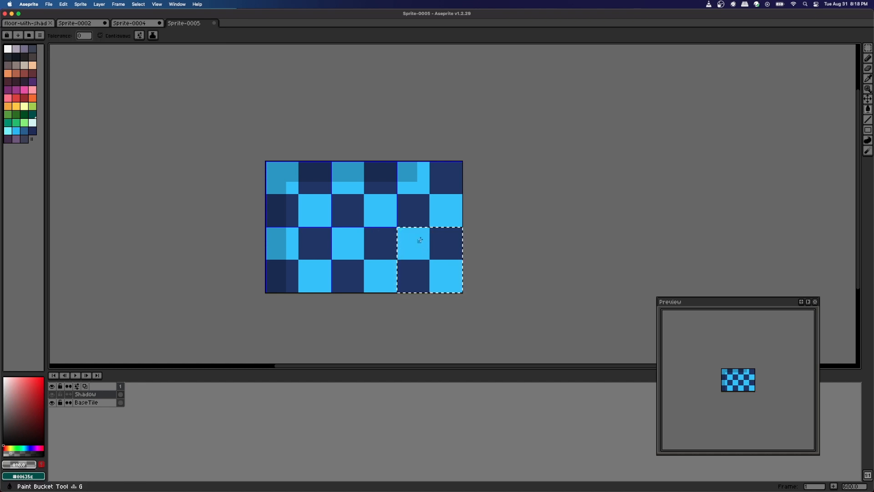
pyautogui.click(420, 239)
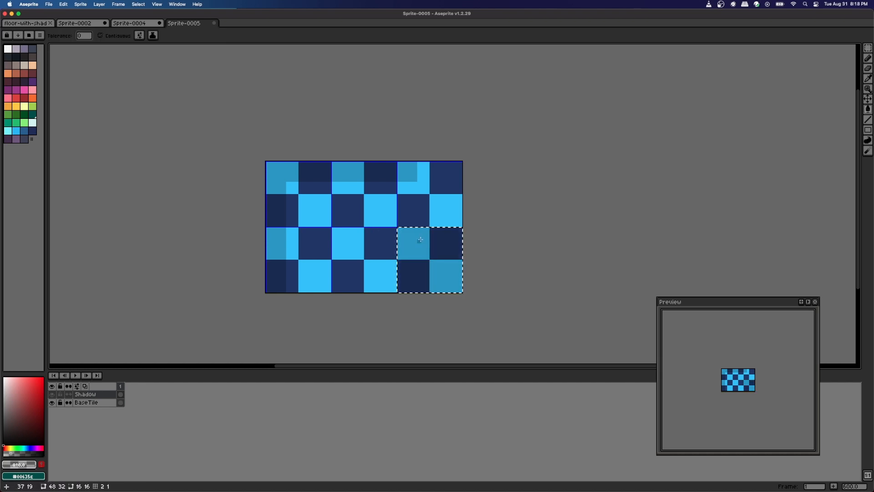
pyautogui.press('m')
pyautogui.click(489, 283)
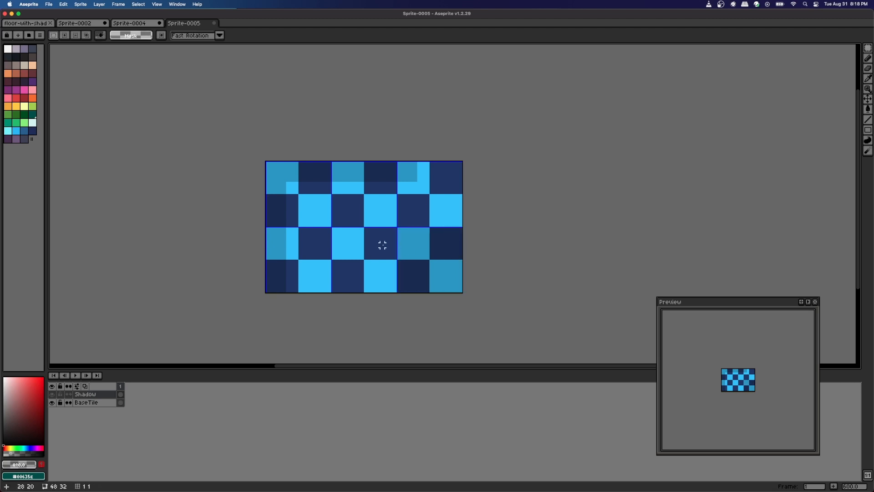
# Examine the individual 16 by 16 tiles of the tileset one by one, from the corner and edge shadow tiles to the plain tile.
pyautogui.doubleClick(372, 244)
pyautogui.click(378, 339)
pyautogui.doubleClick(300, 261)
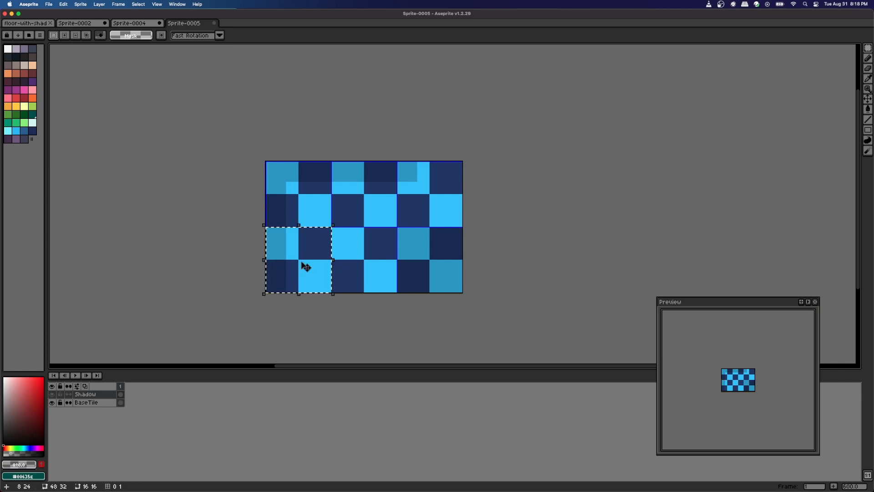
pyautogui.doubleClick(296, 204)
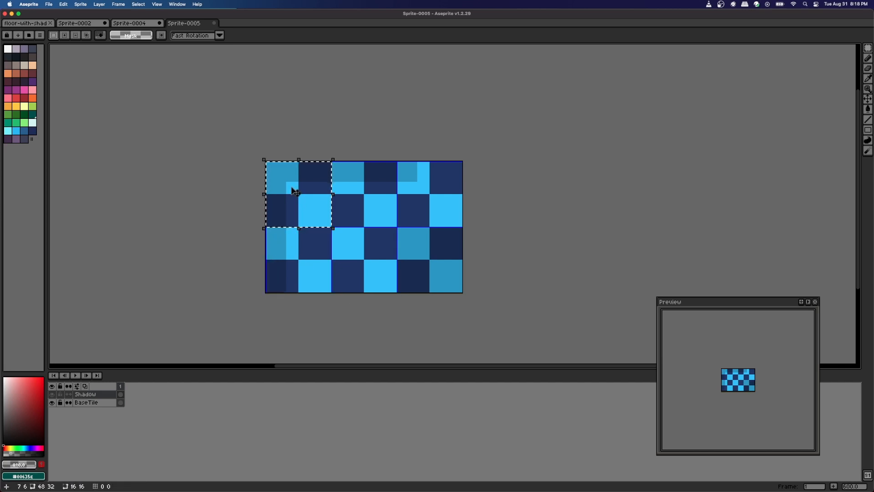
pyautogui.doubleClick(378, 196)
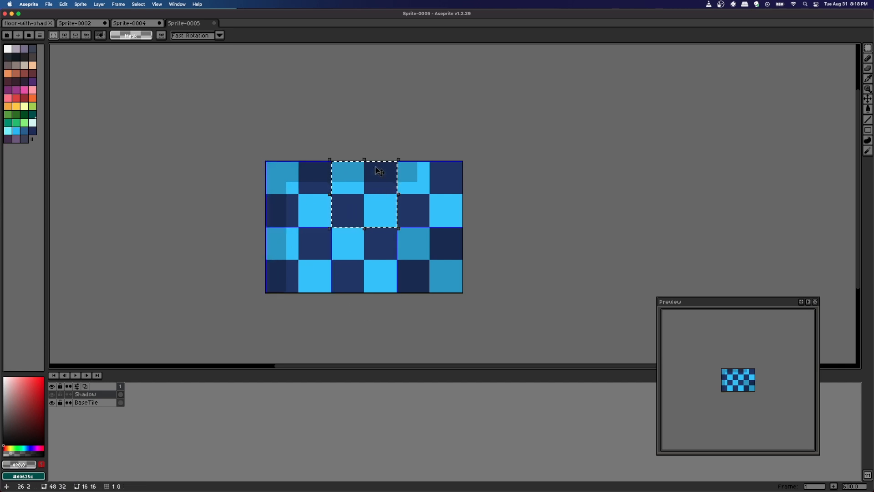
pyautogui.doubleClick(438, 188)
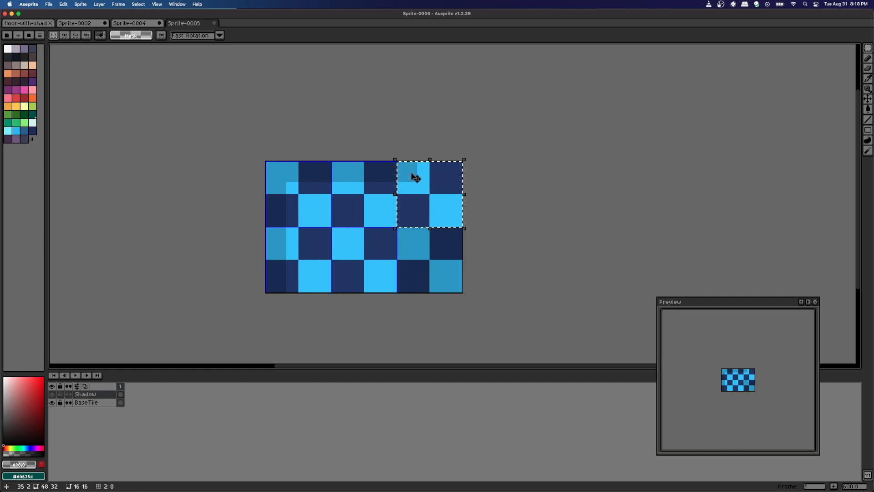
pyautogui.click(505, 184)
pyautogui.moveTo(515, 232); pyautogui.dragTo(510, 249)
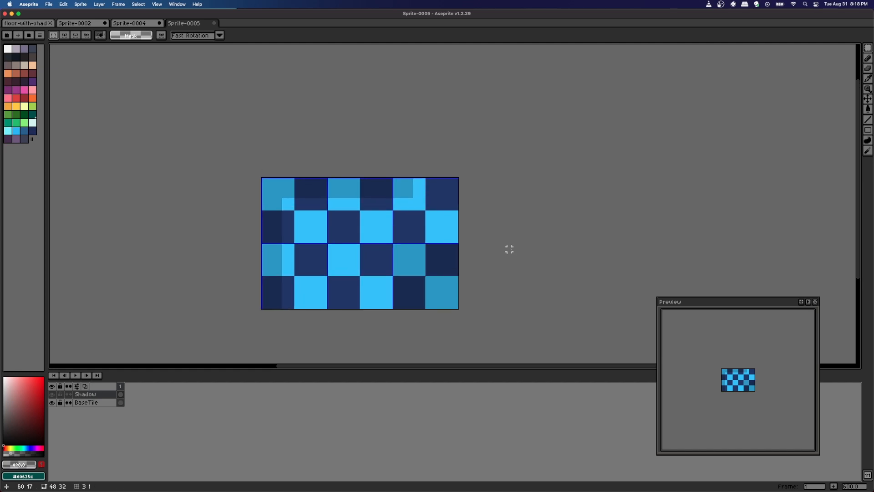
pyautogui.moveTo(481, 258); pyautogui.dragTo(471, 246)
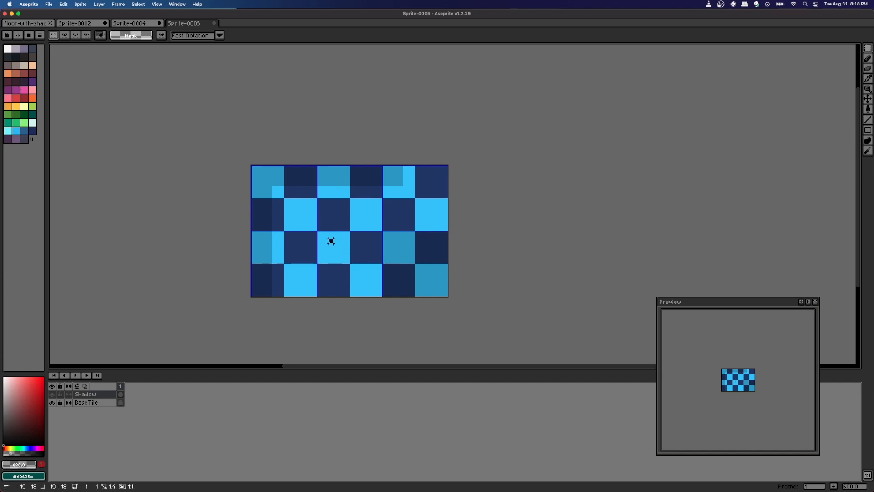
pyautogui.moveTo(329, 240); pyautogui.dragTo(344, 252)
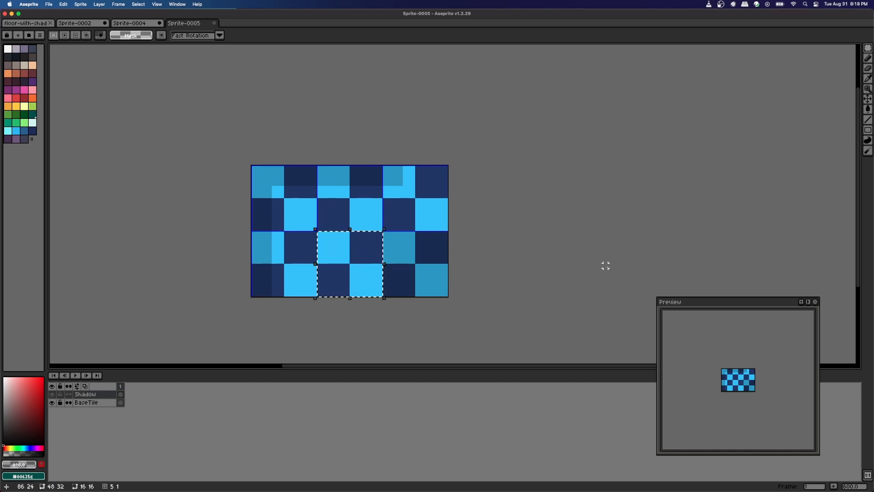
pyautogui.click(565, 246)
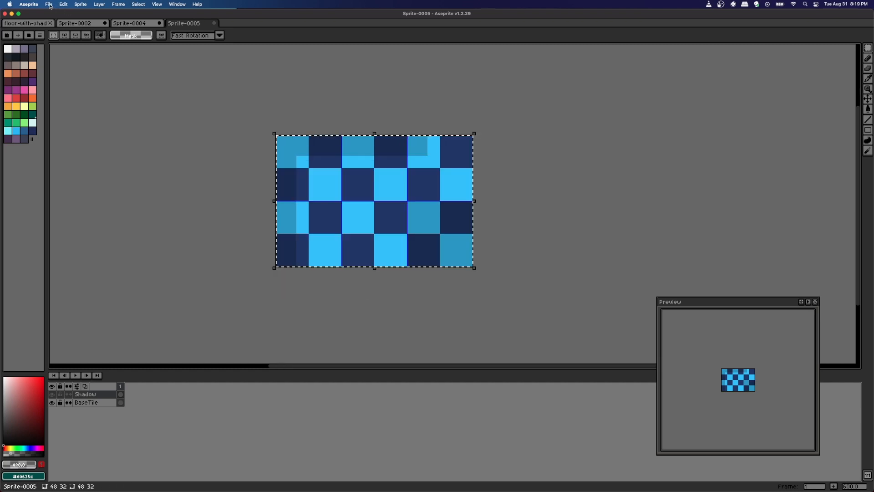
# Create a new 160 by 160 pixel RGB sprite with a transparent background.
pyautogui.click(49, 4)
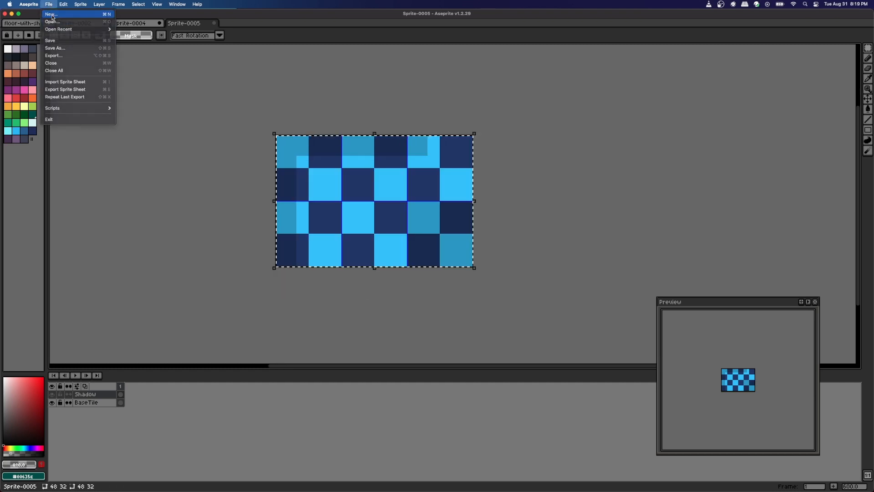
pyautogui.click(51, 15)
pyautogui.press('Tab')
pyautogui.write('160')
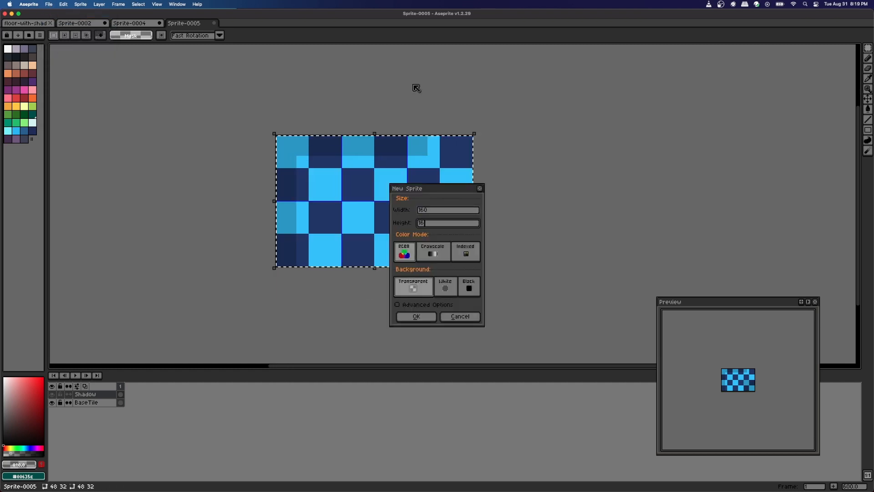
pyautogui.press('Return')
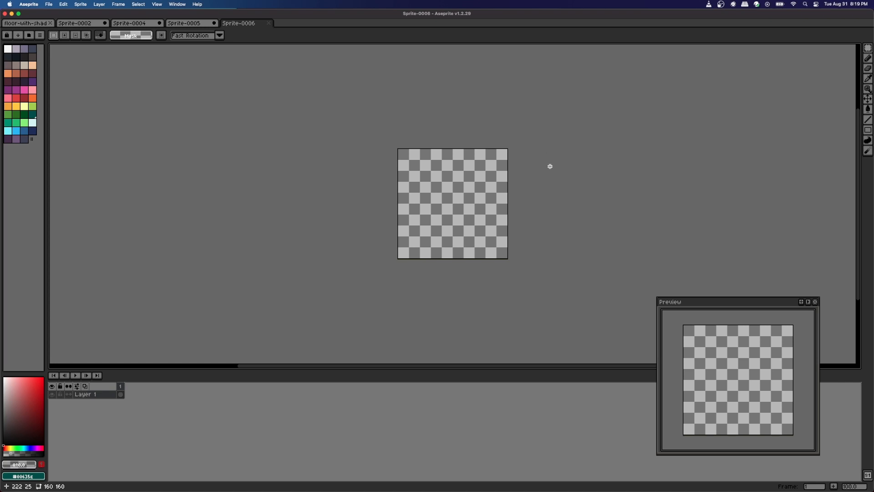
# Paste the copied 48 by 32 tileset into the upper-left corner of the new sprite.
pyautogui.moveTo(550, 166); pyautogui.dragTo(482, 177)
pyautogui.press('super+v')
pyautogui.scroll(2, 481, 177)
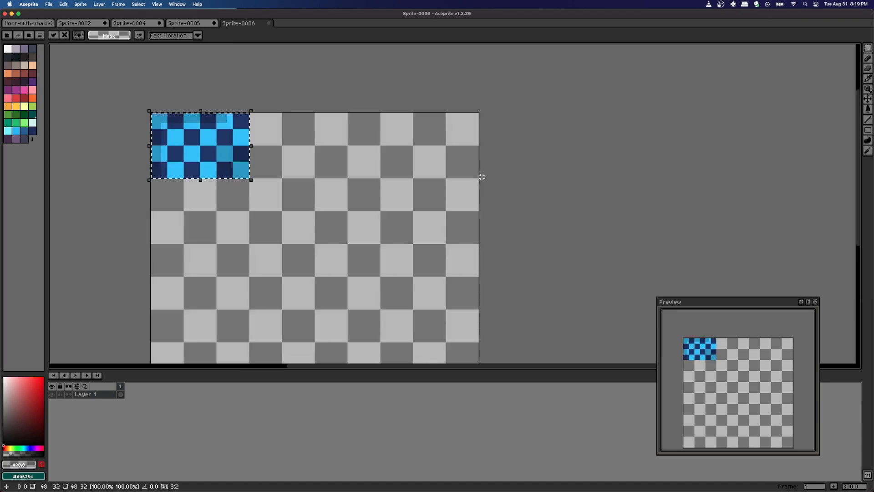
pyautogui.moveTo(291, 181); pyautogui.dragTo(322, 143)
pyautogui.doubleClick(297, 125)
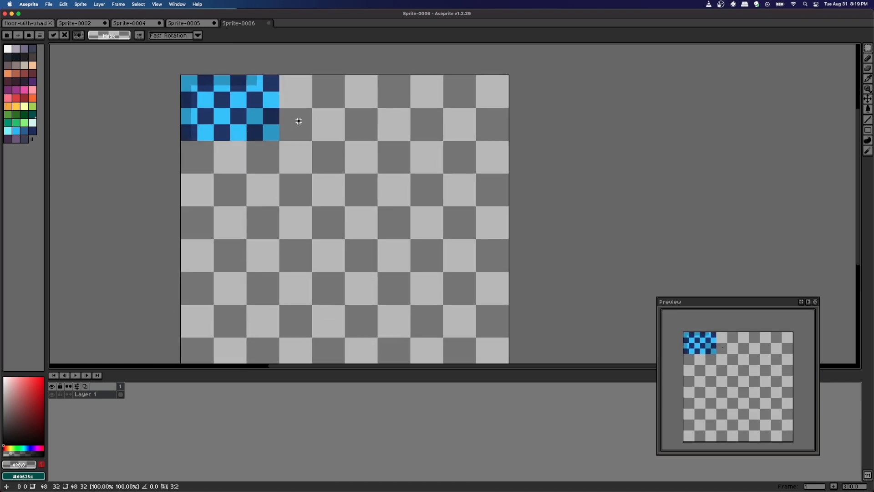
# Copy the plain tile in the tileset's lower middle and paste it repeatedly to form a 3 by 2 tile floor block on the empty canvas.
pyautogui.doubleClick(233, 122)
pyautogui.moveTo(354, 227); pyautogui.dragTo(350, 211)
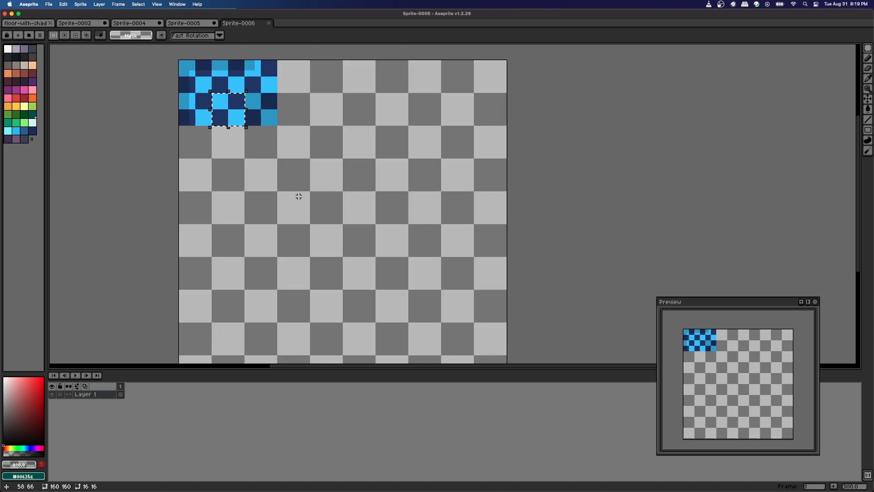
pyautogui.doubleClick(300, 199)
pyautogui.press('super+v')
pyautogui.moveTo(221, 105); pyautogui.dragTo(292, 209)
pyautogui.press('super+v')
pyautogui.moveTo(233, 117); pyautogui.dragTo(335, 217)
pyautogui.press('super+v')
pyautogui.moveTo(308, 160); pyautogui.dragTo(356, 209)
pyautogui.press('super+v')
pyautogui.moveTo(234, 109); pyautogui.dragTo(356, 166)
pyautogui.press('super+v')
pyautogui.press('super+v')
# Copy the L-shaped group of the two left-column tiles and the top-middle tile around the floor block's upper-left corner.
pyautogui.moveTo(210, 71); pyautogui.dragTo(196, 106)
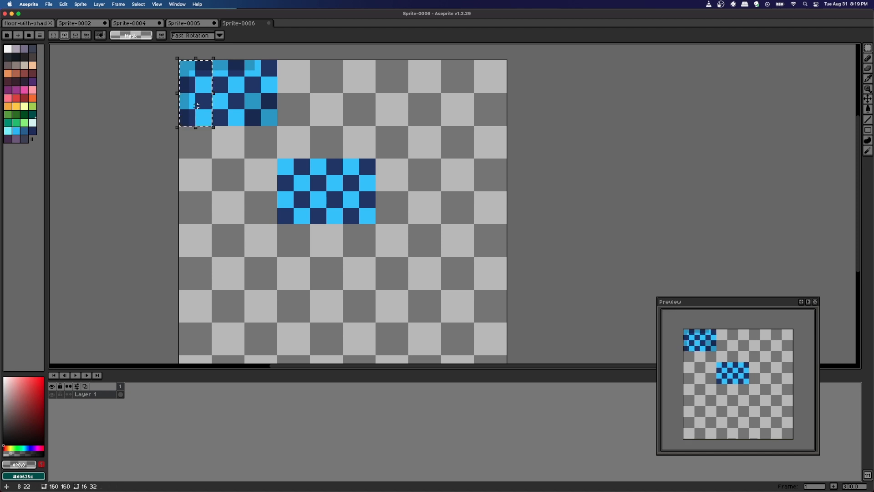
pyautogui.keyDown('shift'); pyautogui.doubleClick(231, 88); pyautogui.keyUp('shift')
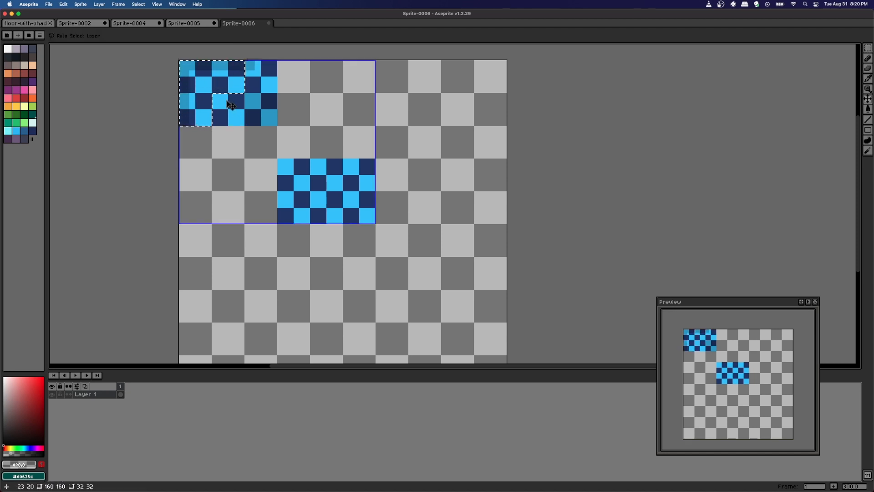
pyautogui.moveTo(213, 79); pyautogui.dragTo(279, 143)
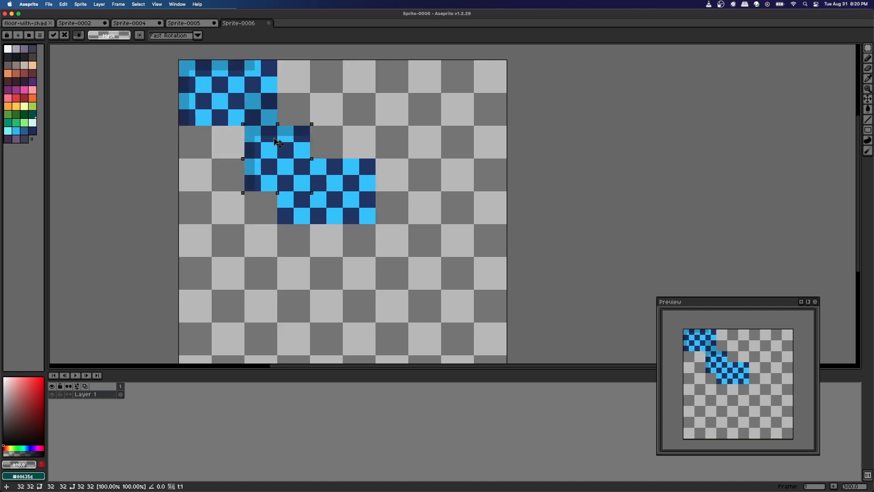
pyautogui.click(321, 104)
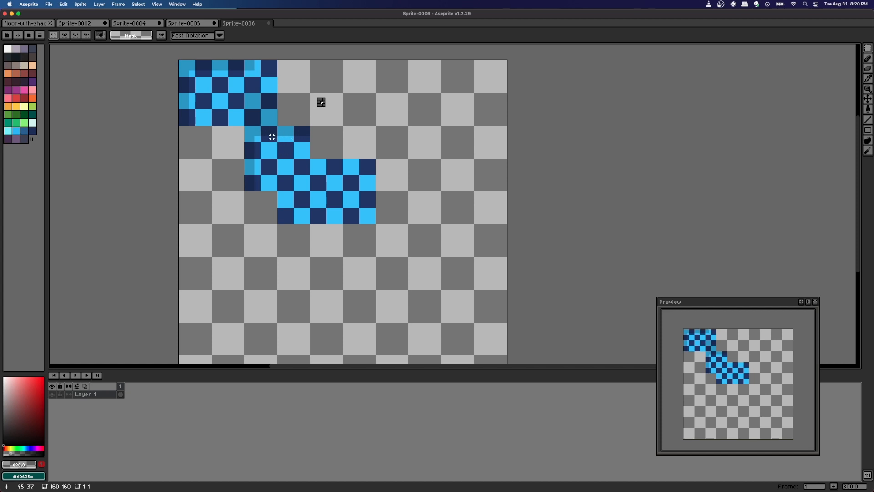
# Copy the top-middle shadow tile into the two remaining tile spaces above the floor block to complete its upper shadow edge.
pyautogui.doubleClick(229, 77)
pyautogui.press('super+c')
pyautogui.doubleClick(320, 131)
pyautogui.press('super+v')
# Copy the left-side shadow tile to the floor block's lower-left corner to complete its left shadow edge.
pyautogui.doubleClick(196, 110)
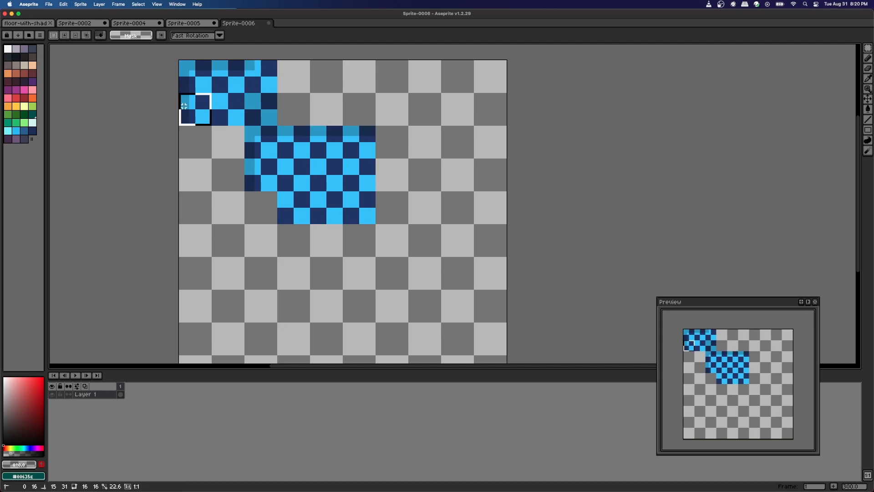
pyautogui.press('super+c')
pyautogui.press('super+v')
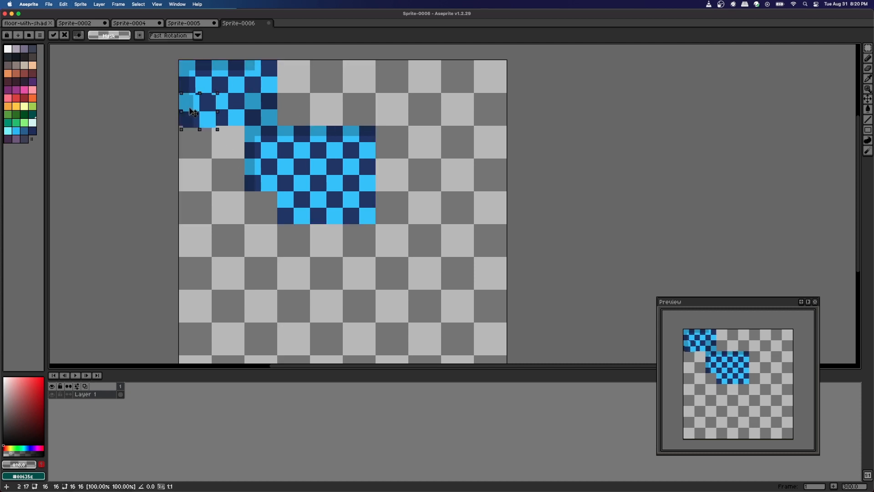
pyautogui.moveTo(196, 110); pyautogui.dragTo(262, 207)
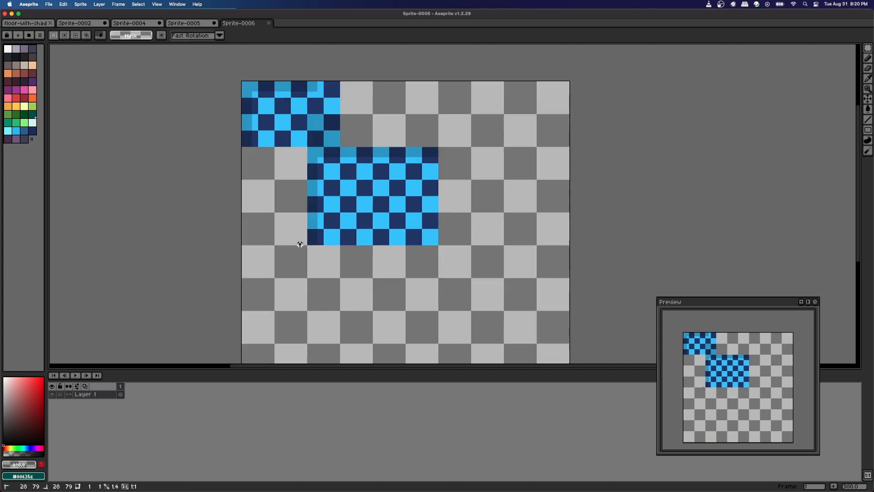
pyautogui.click(301, 243)
pyautogui.click(295, 201)
pyautogui.moveTo(277, 114); pyautogui.dragTo(306, 246)
pyautogui.moveTo(317, 114); pyautogui.dragTo(386, 138)
pyautogui.click(448, 134)
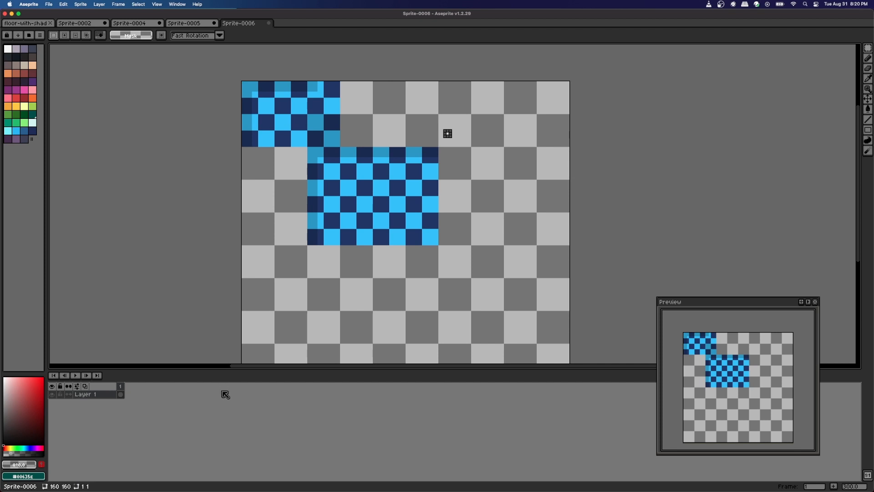
# Add a new layer and fill the 16 by 16 tile diagonally outside the floor's upper-left corner with the dark palette colour Idx-5.
pyautogui.hotkey('shift', 'n')
pyautogui.click(288, 138)
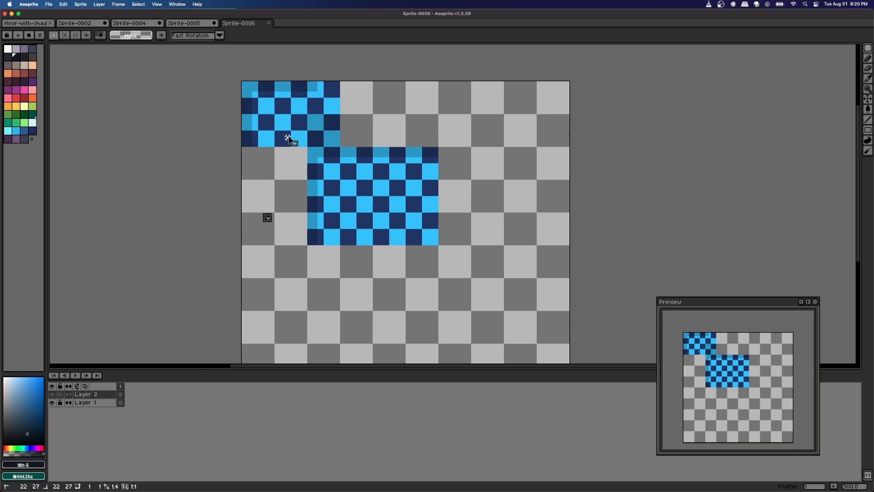
pyautogui.moveTo(288, 138); pyautogui.dragTo(297, 126)
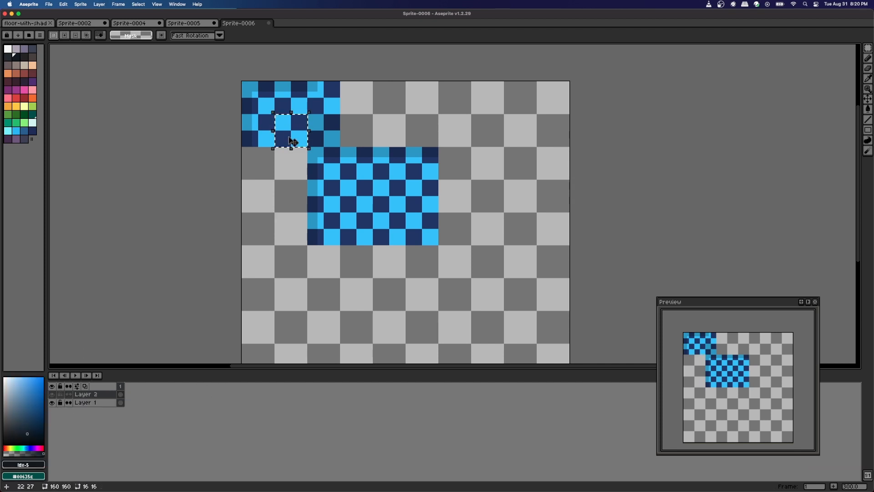
pyautogui.press('g')
pyautogui.click(291, 125)
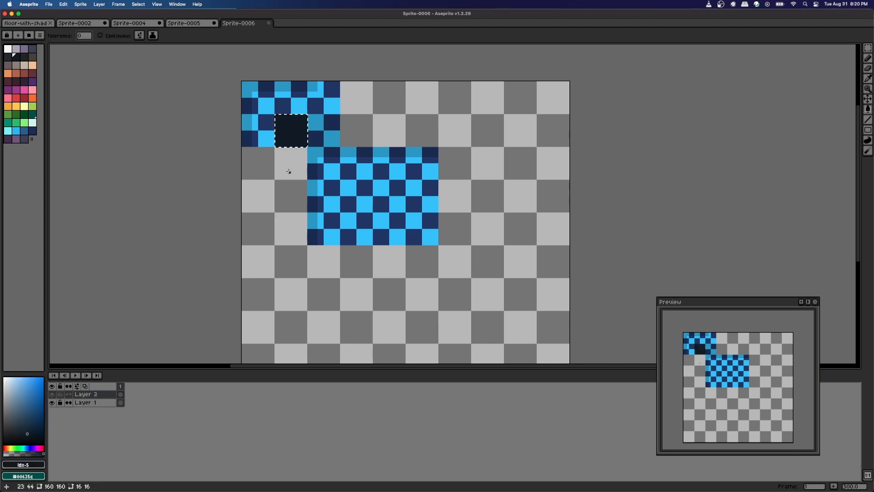
# Fill the remaining 16 by 16 tiles around the floor with the same dark colour to form a one-tile-thick wall ring.
pyautogui.press('m')
pyautogui.click(290, 172)
pyautogui.press('g')
pyautogui.click(290, 172)
pyautogui.press('m')
pyautogui.click(288, 195)
pyautogui.press('g')
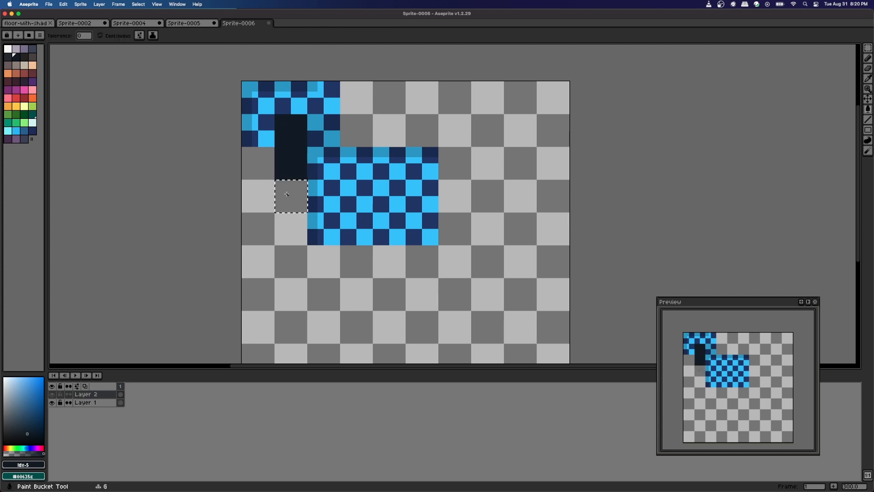
pyautogui.click(288, 197)
pyautogui.press('m')
pyautogui.click(287, 229)
pyautogui.press('g')
pyautogui.click(288, 229)
pyautogui.press('m')
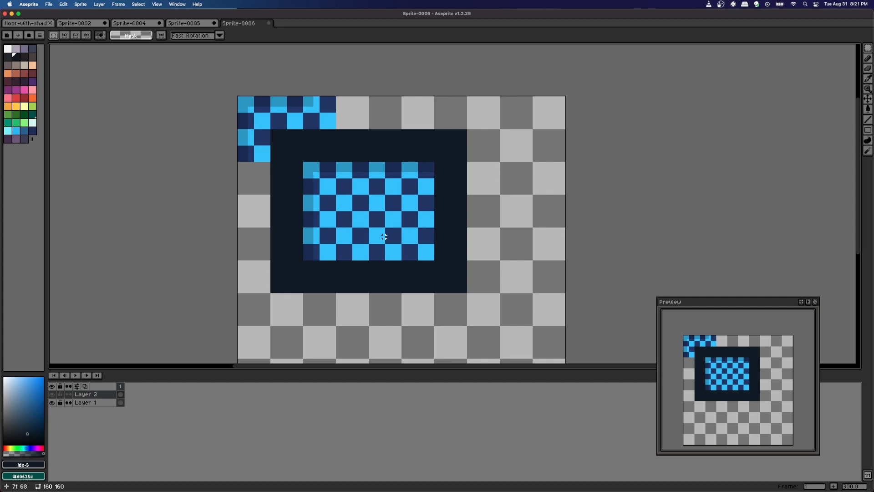
# Duplicate the BaseTile layer in Sprite-0005 and hide the original BaseTile layer.
pyautogui.click(201, 23)
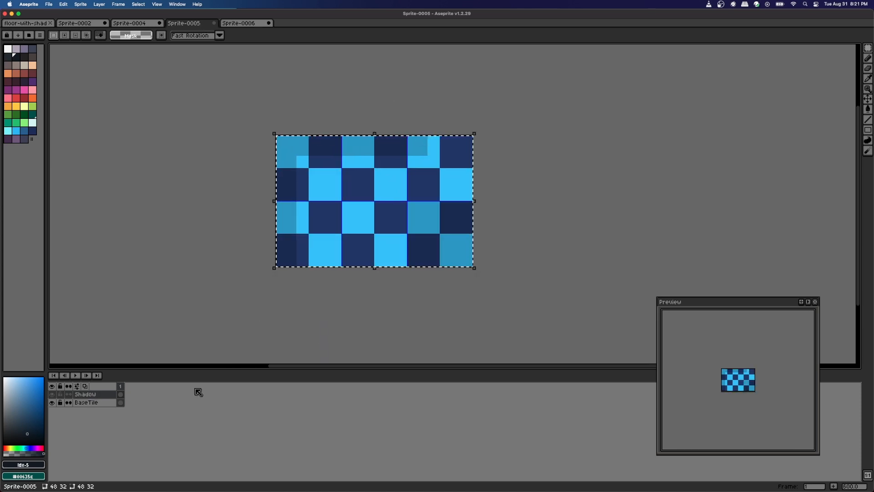
pyautogui.click(94, 403)
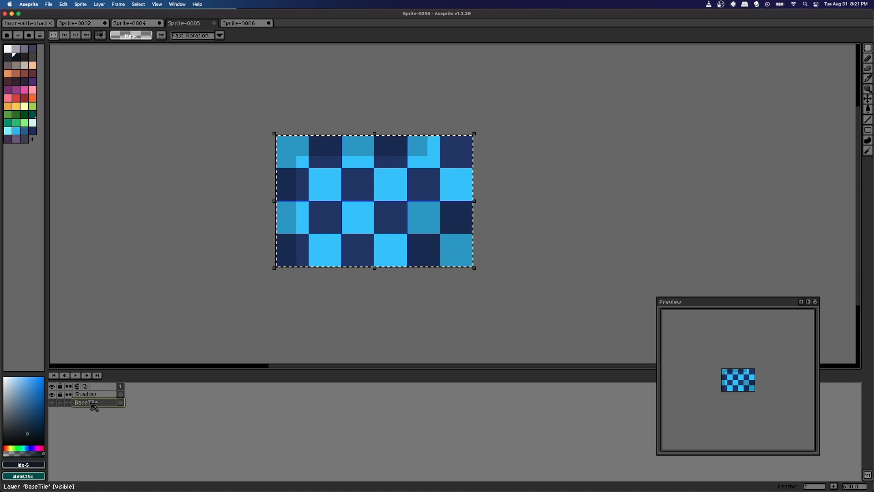
pyautogui.rightClick(94, 403)
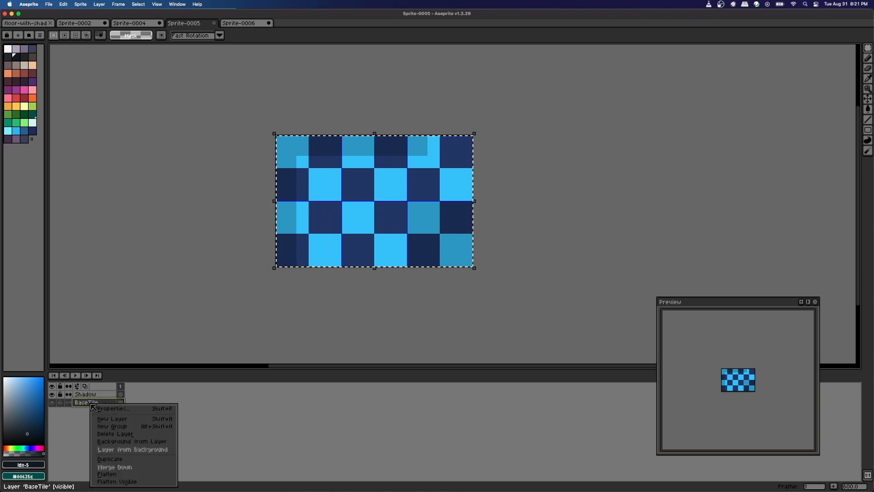
pyautogui.click(119, 457)
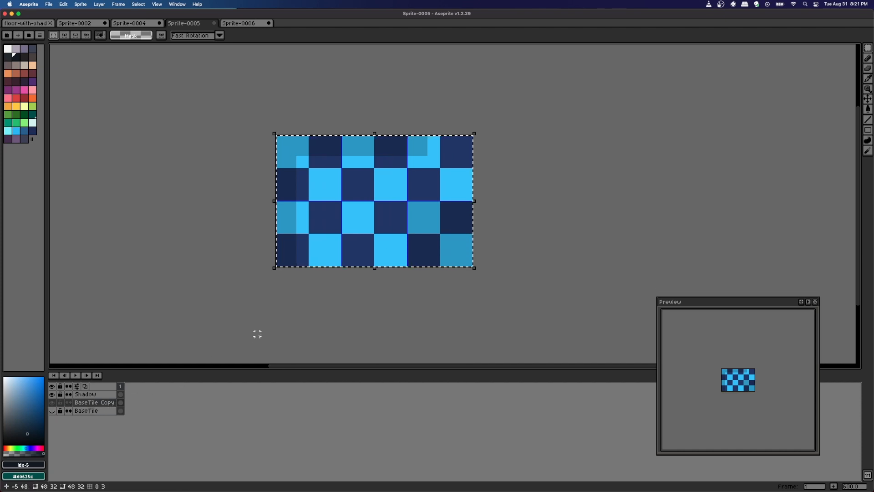
# Select the 16 by 16 tile in the middle of the tileset's bottom row and check the sprite's grid settings.
pyautogui.click(381, 270)
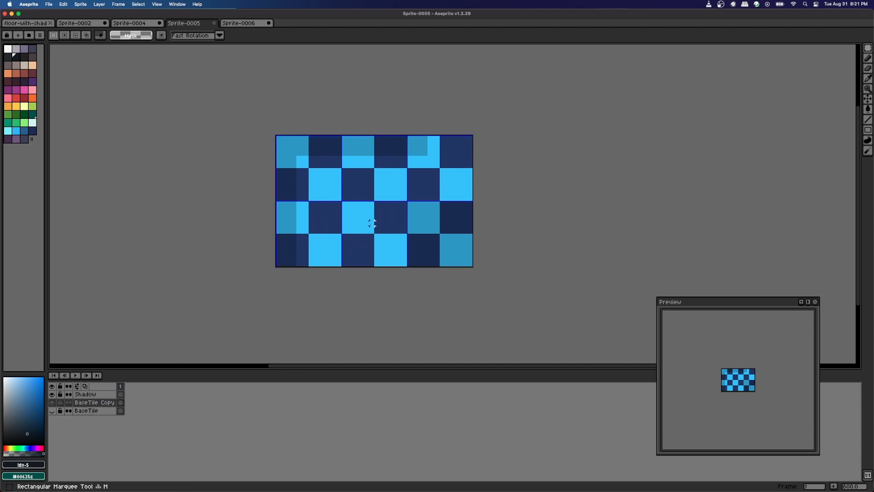
pyautogui.moveTo(368, 219); pyautogui.dragTo(370, 223)
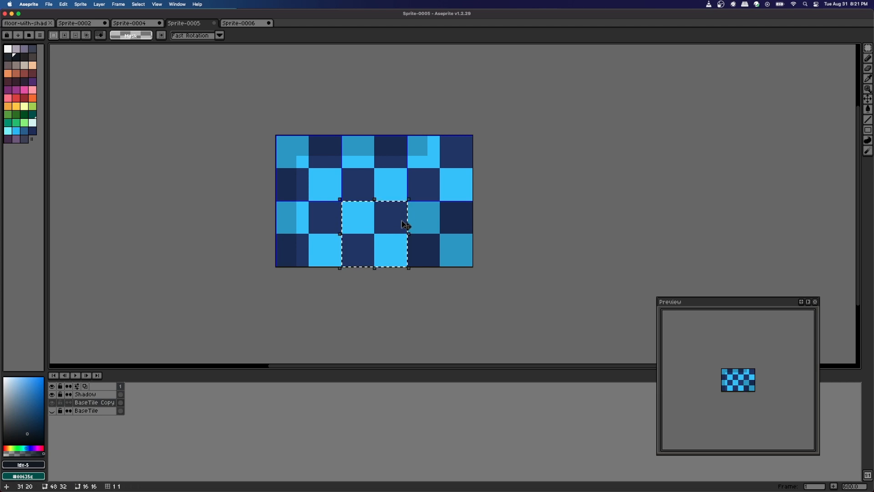
pyautogui.click(364, 219)
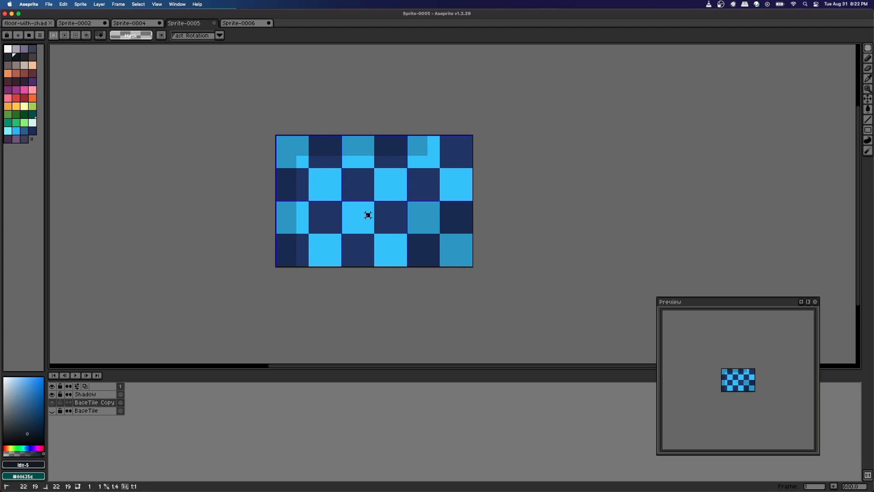
pyautogui.moveTo(367, 215); pyautogui.dragTo(369, 218)
pyautogui.click(156, 4)
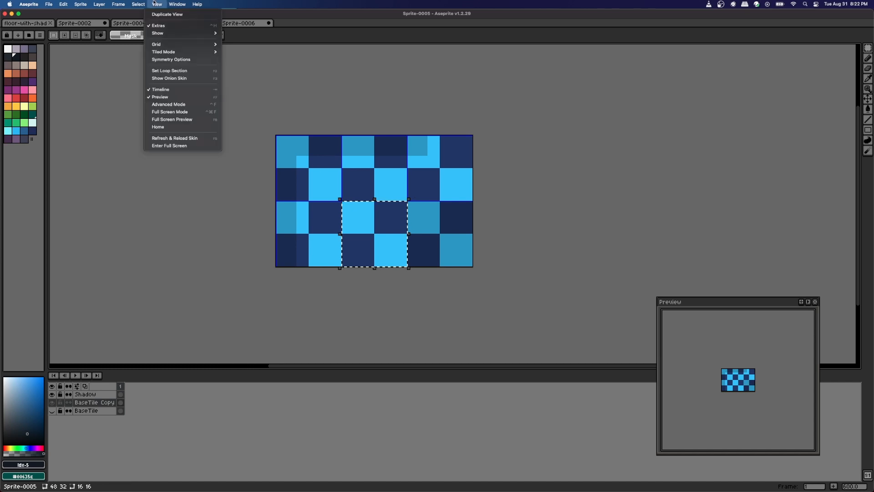
pyautogui.moveTo(165, 48)
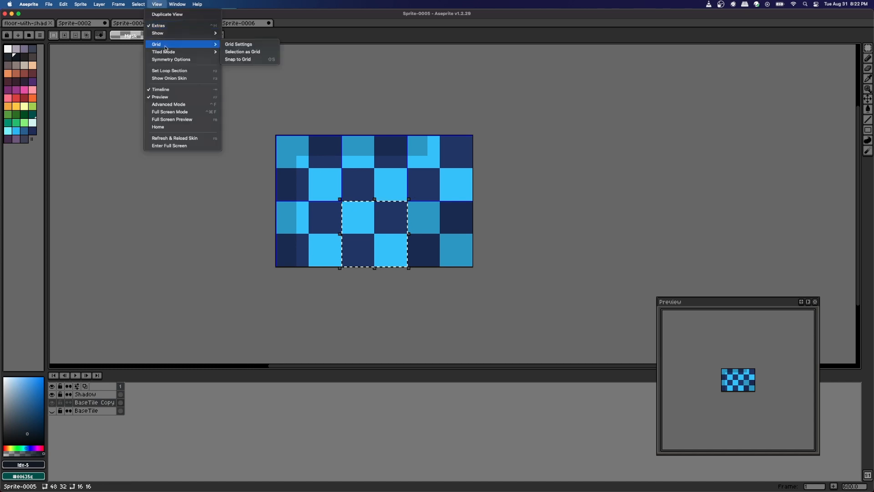
pyautogui.click(236, 46)
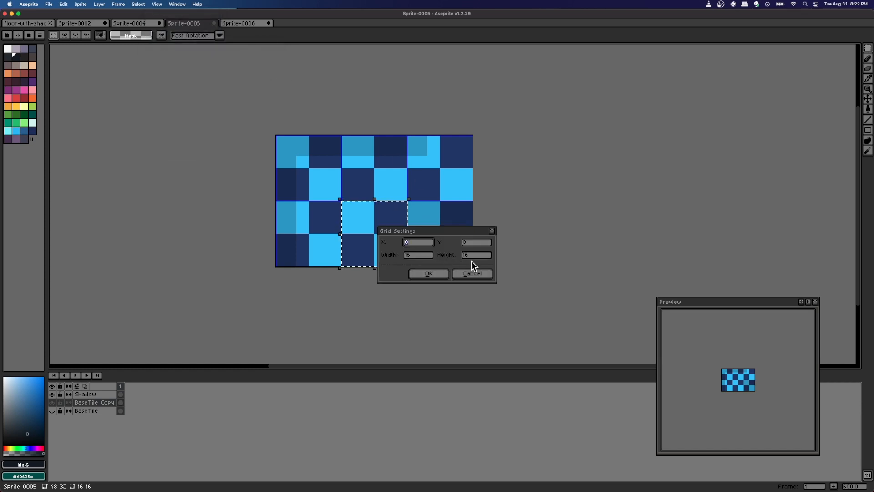
pyautogui.click(476, 276)
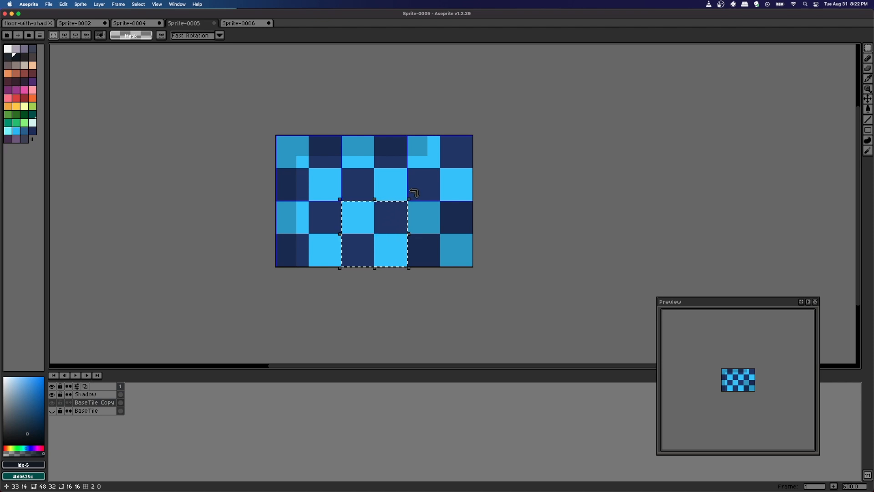
# Flip the bottom-middle tile on the BaseTile Copy layer horizontally so its light and dark squares swap.
pyautogui.moveTo(414, 193); pyautogui.dragTo(419, 275)
pyautogui.click(511, 273)
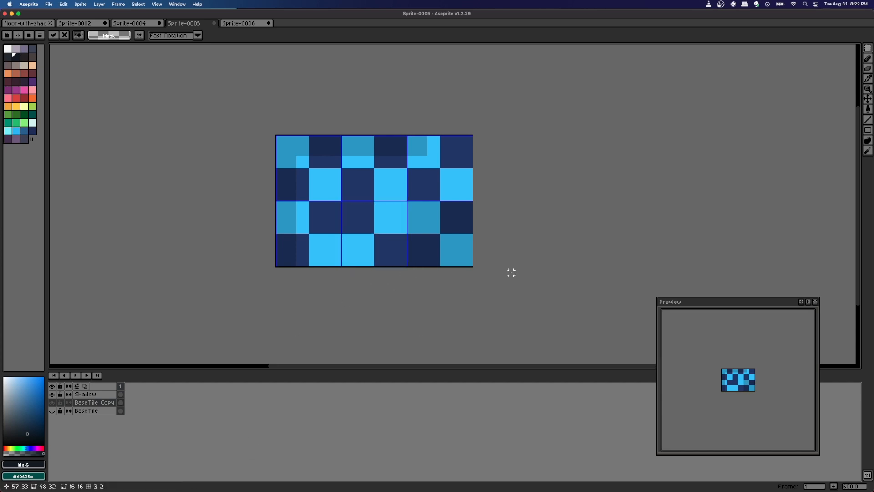
pyautogui.scroll(1, 441, 250)
pyautogui.scroll(2, 386, 322)
pyautogui.scroll(-2, 379, 242)
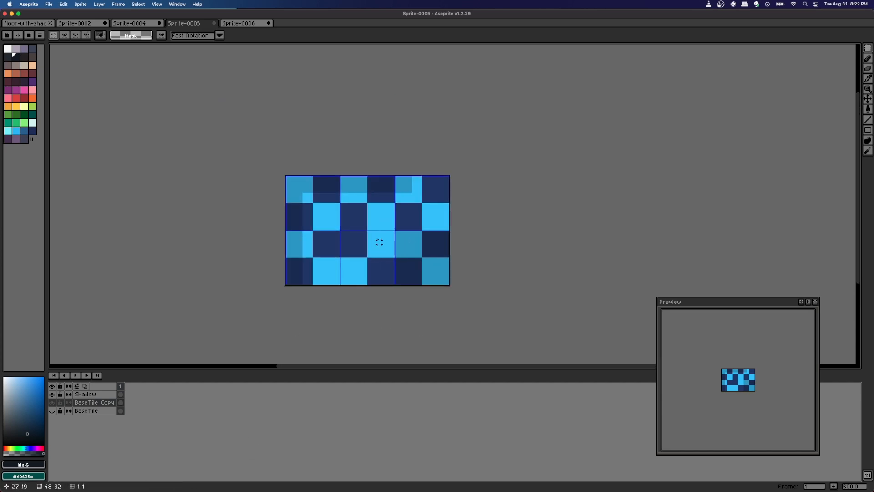
pyautogui.scroll(2, 378, 207)
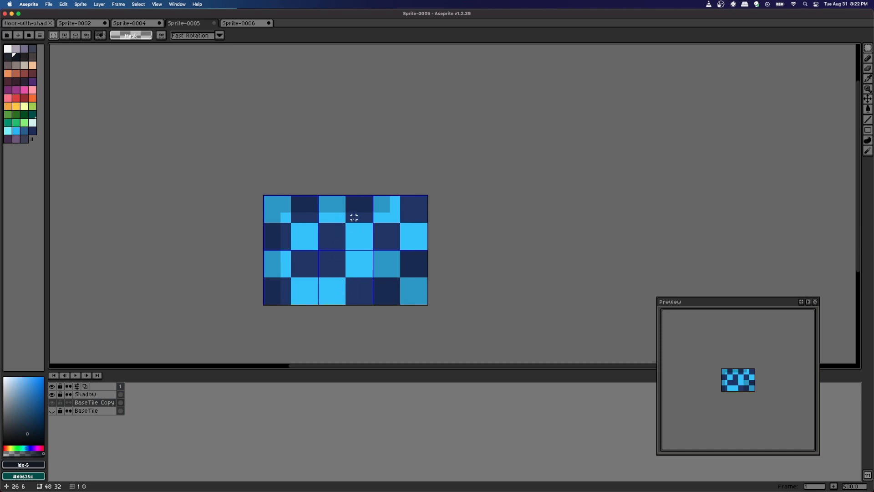
pyautogui.hscroll(1, 381, 230)
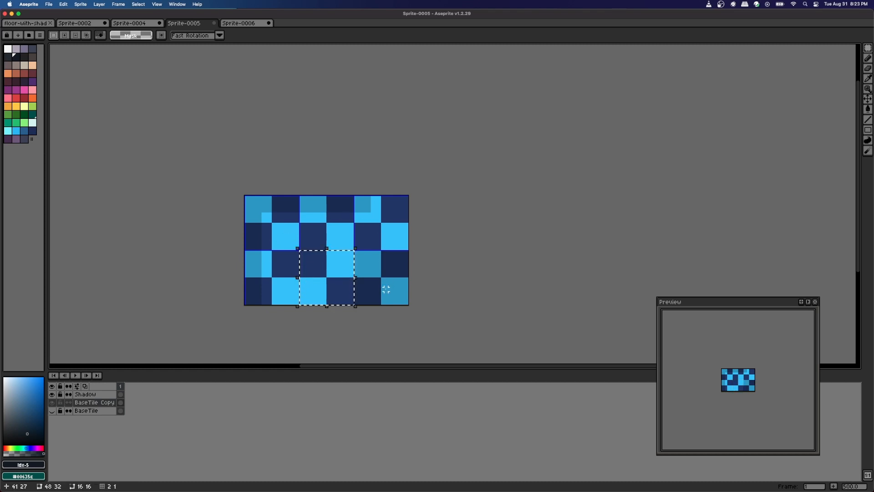
pyautogui.press('super+z')
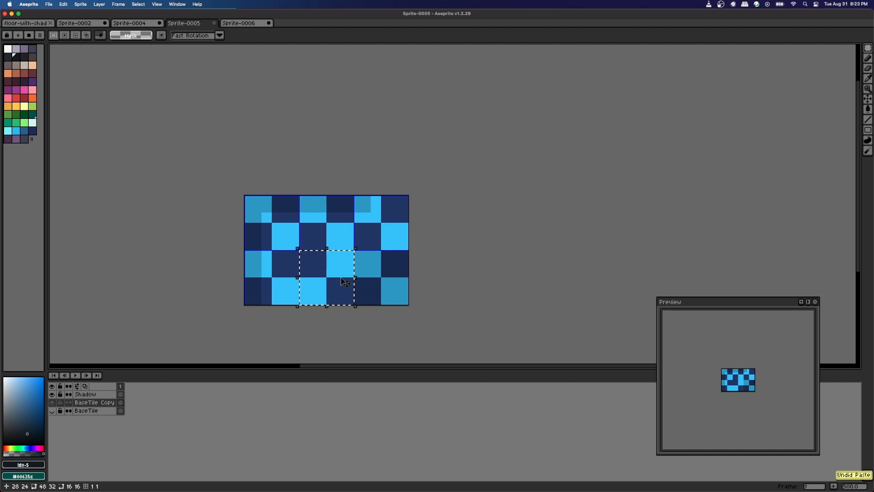
# Copy the flipped base tile over the two left-hand tiles and the top-middle tile of the tileset.
pyautogui.moveTo(326, 274); pyautogui.dragTo(263, 213)
pyautogui.doubleClick(315, 268)
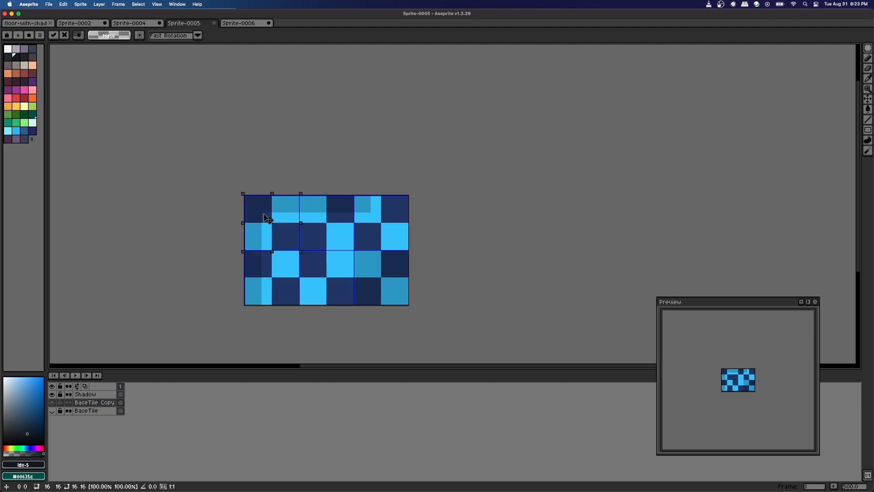
pyautogui.doubleClick(324, 261)
pyautogui.press('super+c')
pyautogui.press('super+v')
pyautogui.moveTo(324, 261); pyautogui.dragTo(326, 214)
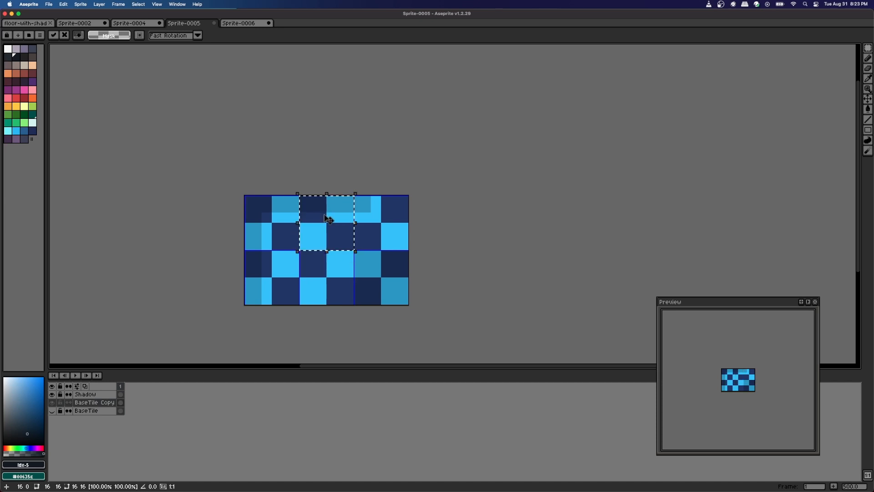
# Copy the flipped base tile over the top-right and bottom-right tiles to complete the inverted tileset.
pyautogui.doubleClick(319, 276)
pyautogui.press('super+c')
pyautogui.press('super+v')
pyautogui.moveTo(318, 277); pyautogui.dragTo(374, 225)
pyautogui.doubleClick(320, 273)
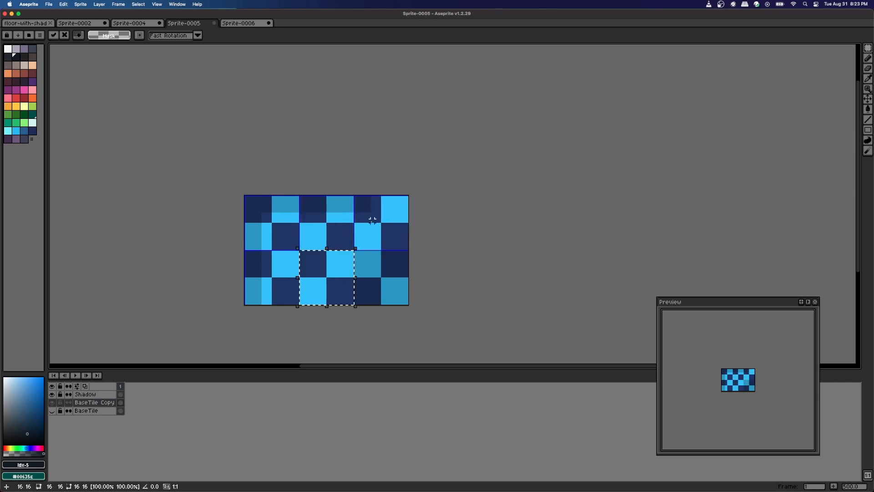
pyautogui.press('super+c')
pyautogui.press('super+v')
pyautogui.moveTo(320, 272); pyautogui.dragTo(373, 270)
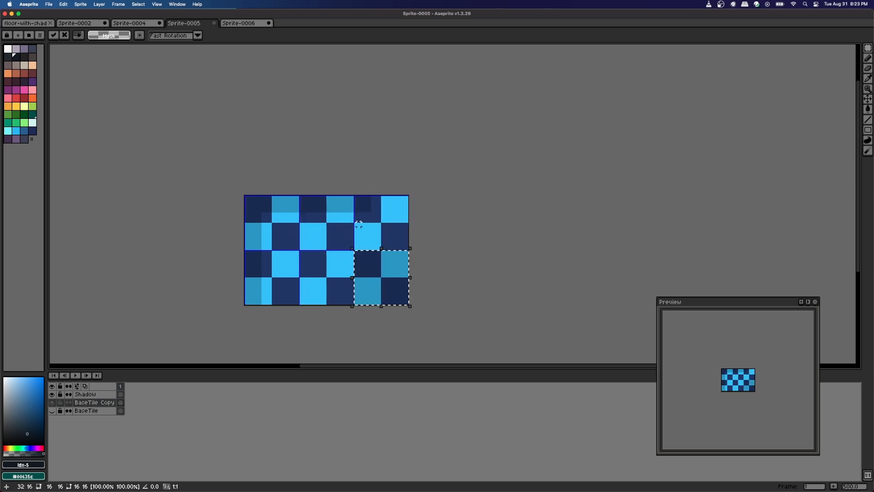
pyautogui.click(359, 181)
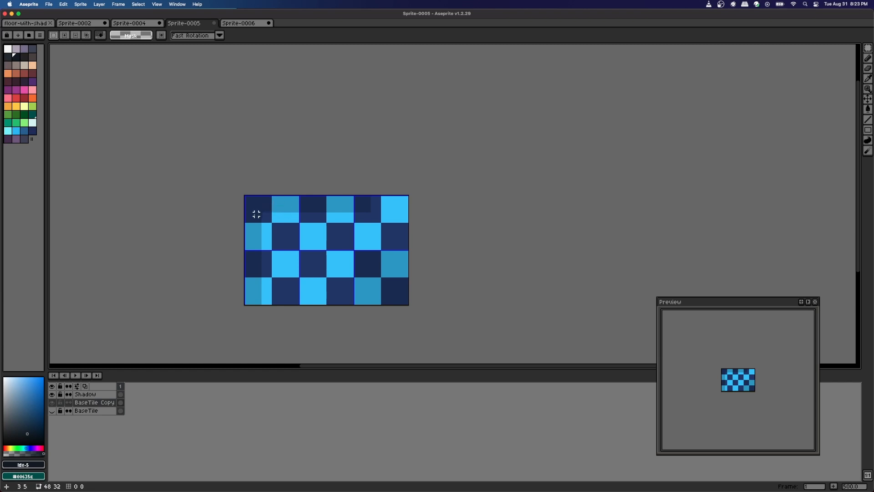
# Copy the whole Sprite-0005 tileset merged across its layers and paste it into Sprite-0006 in the empty area below the walled room.
pyautogui.hotkey('ctrl', 'a')
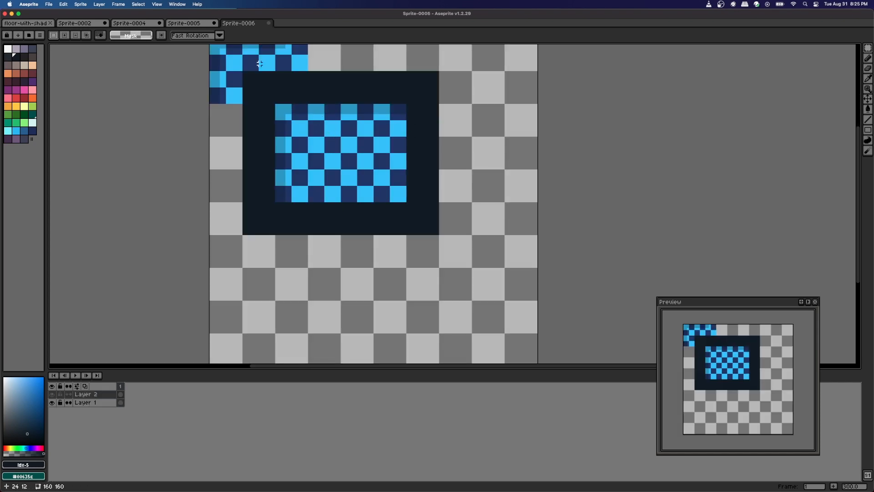
pyautogui.click(182, 24)
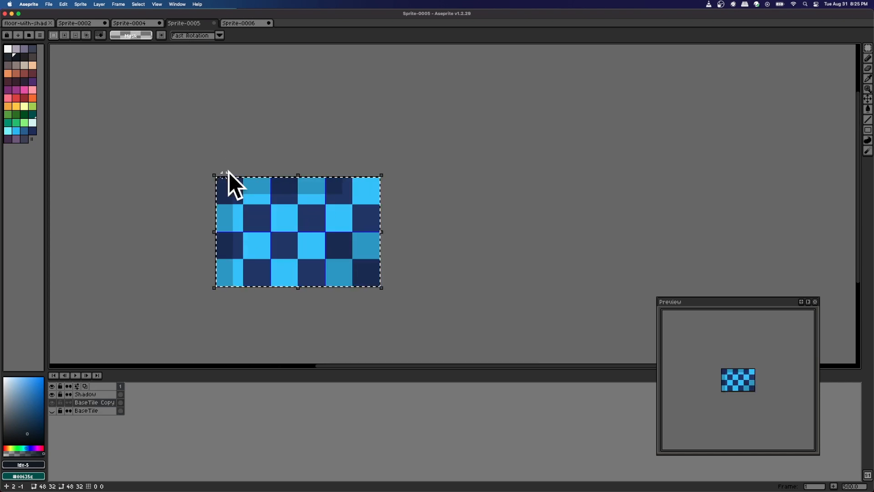
pyautogui.click(63, 4)
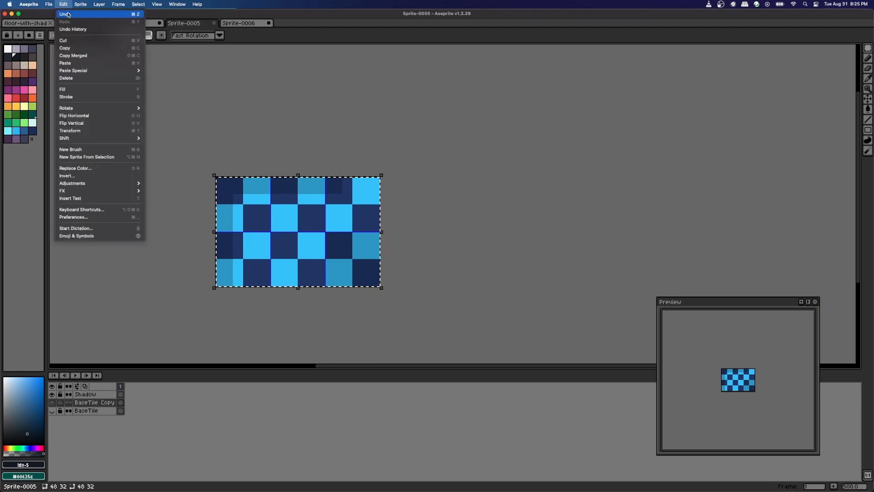
pyautogui.click(140, 58)
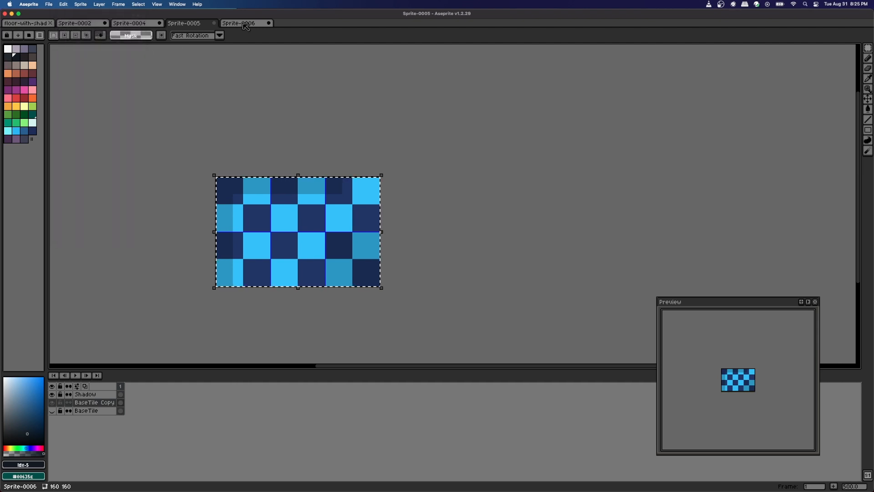
pyautogui.click(245, 26)
pyautogui.press('super+v')
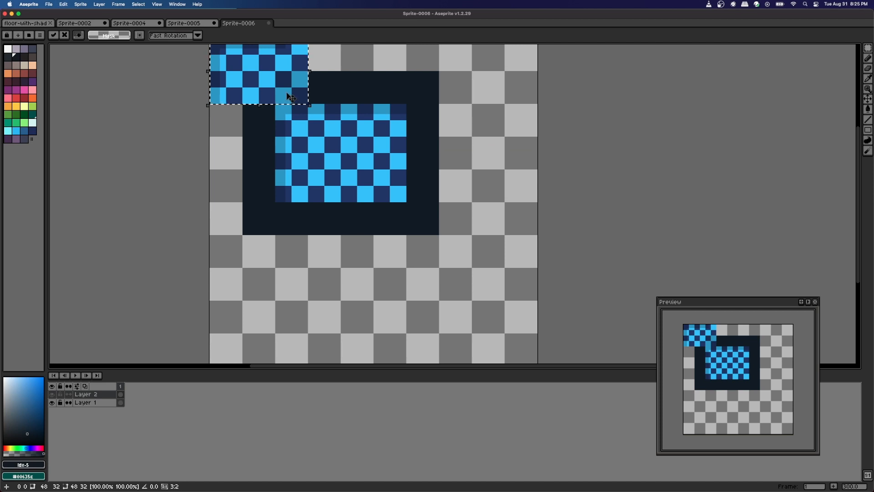
pyautogui.moveTo(289, 96); pyautogui.dragTo(362, 312)
pyautogui.click(430, 279)
# Place copies of the pasted tileset's plain bottom-middle tile at several spots in the room's floor to mix in the inverted pattern.
pyautogui.click(360, 310)
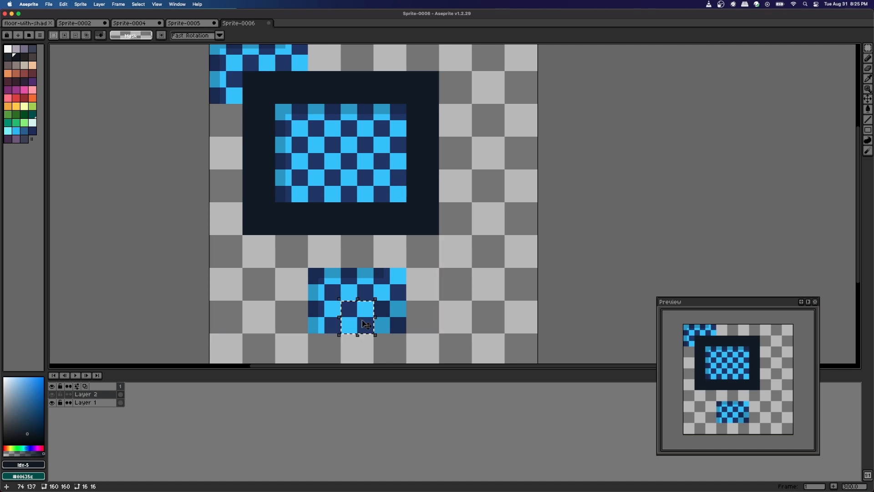
pyautogui.moveTo(366, 324); pyautogui.dragTo(312, 153)
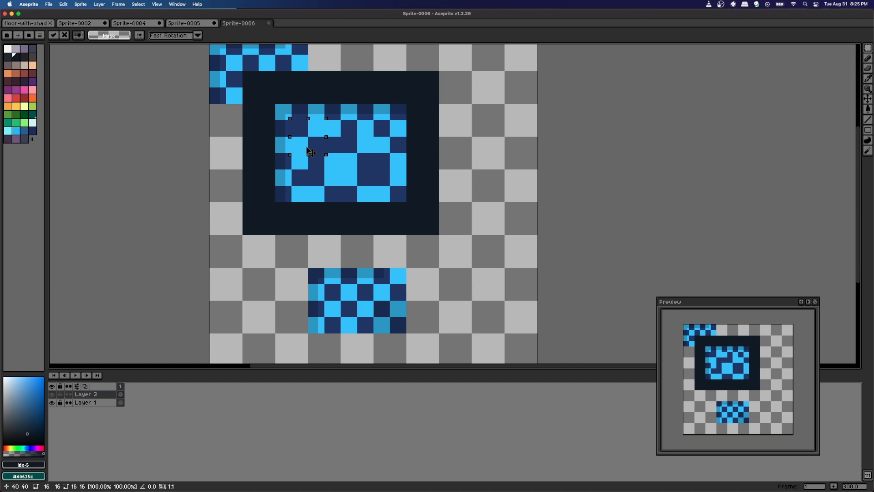
pyautogui.click(397, 148)
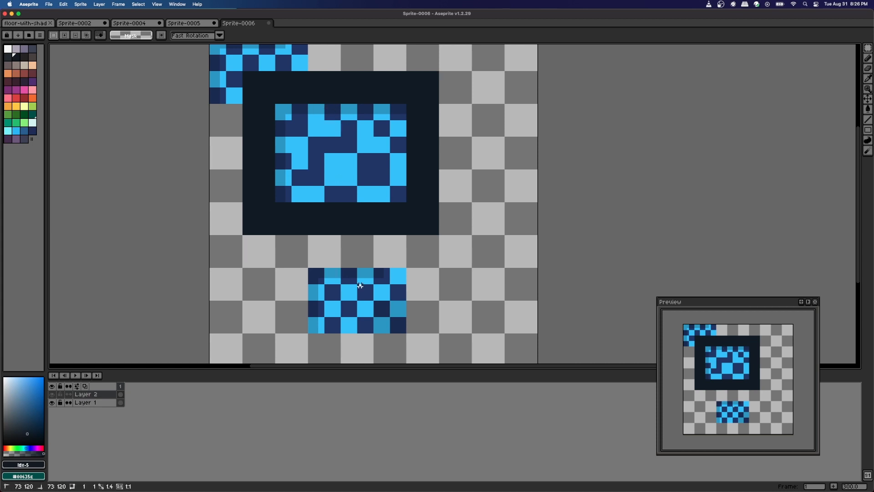
# Copy the pasted tileset's top-middle shadow tile onto tile spaces along the upper edge of the room's floor.
pyautogui.moveTo(344, 269); pyautogui.dragTo(333, 126)
pyautogui.hotkey('ctrl', 'c')
pyautogui.hotkey('ctrl', 'v')
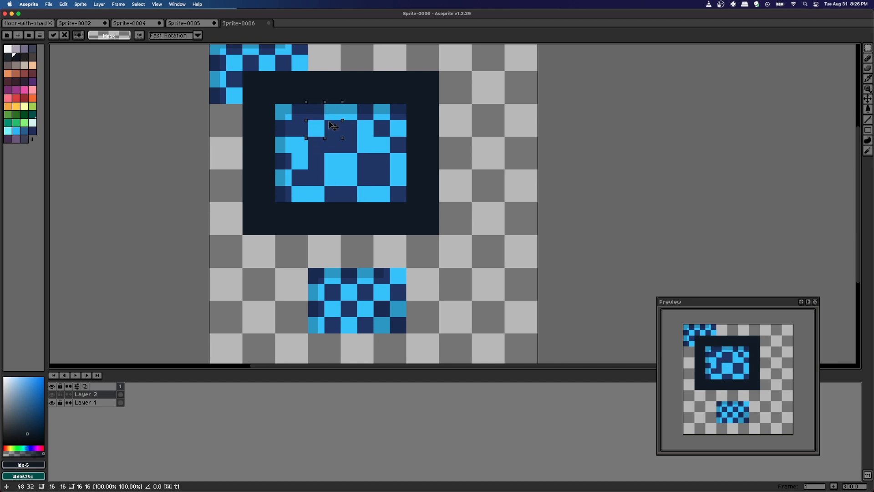
pyautogui.click(360, 143)
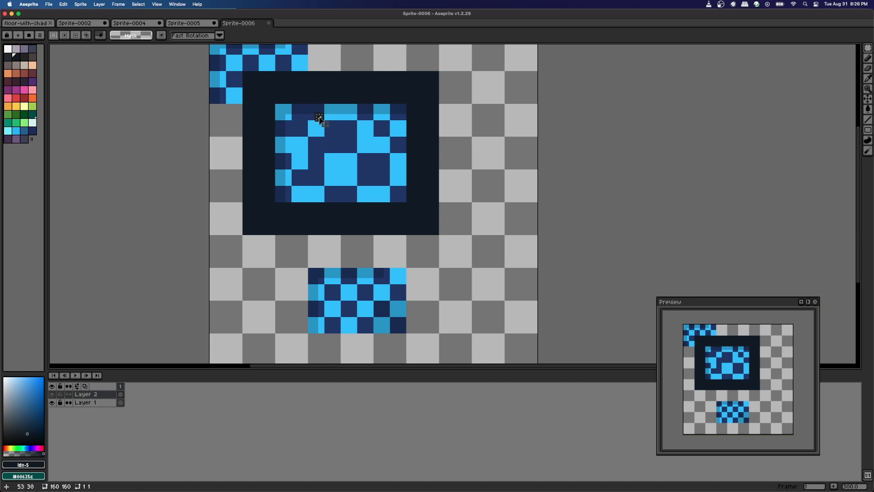
pyautogui.click(320, 117)
pyautogui.click(334, 113)
pyautogui.press('super+v')
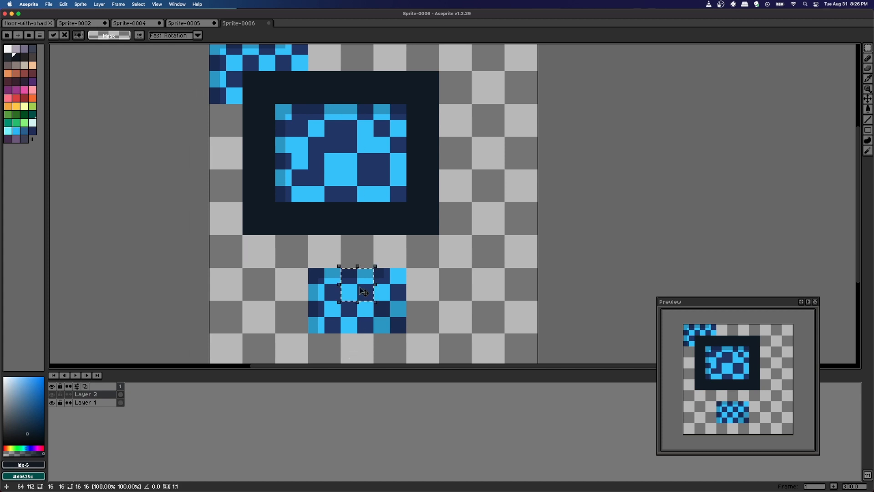
pyautogui.moveTo(361, 289); pyautogui.dragTo(375, 126)
pyautogui.moveTo(376, 127); pyautogui.dragTo(377, 125)
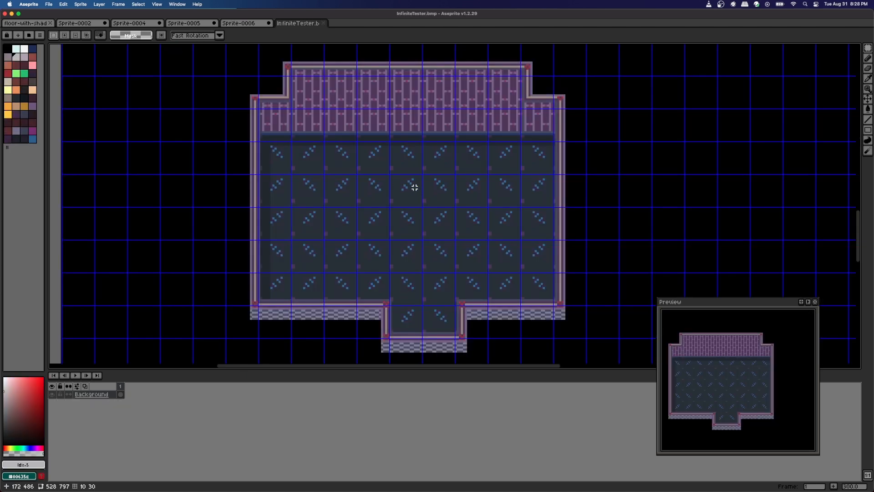
# Examine neighbouring 16 by 16 floor tiles in the InfiniteTester.bmp room to compare how their diagonal patterns alternate.
pyautogui.moveTo(414, 187); pyautogui.dragTo(412, 188)
pyautogui.moveTo(443, 186); pyautogui.dragTo(417, 195)
pyautogui.click(403, 187)
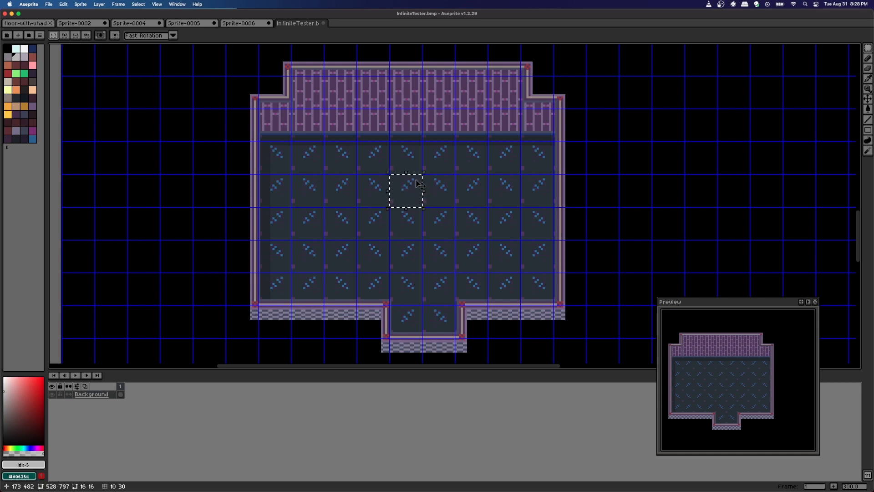
pyautogui.click(441, 183)
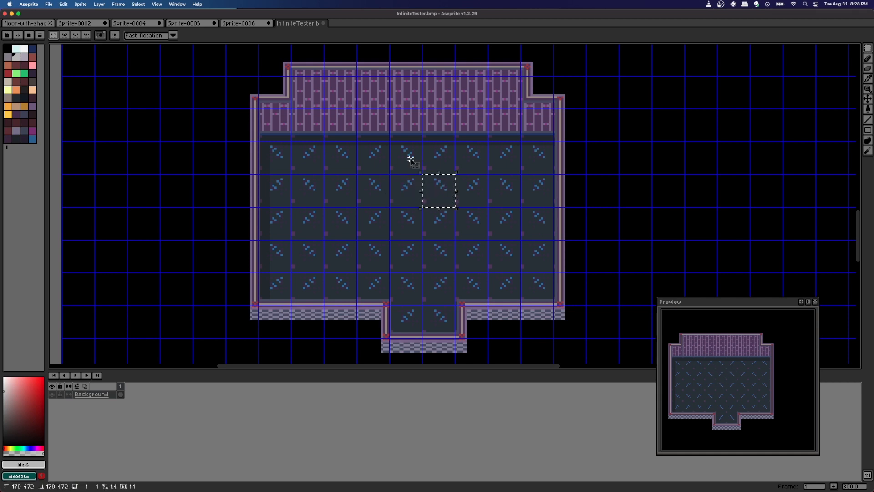
# Compare the tiles around the centre of the room's upper two floor rows individually, and clear the selection.
pyautogui.click(411, 159)
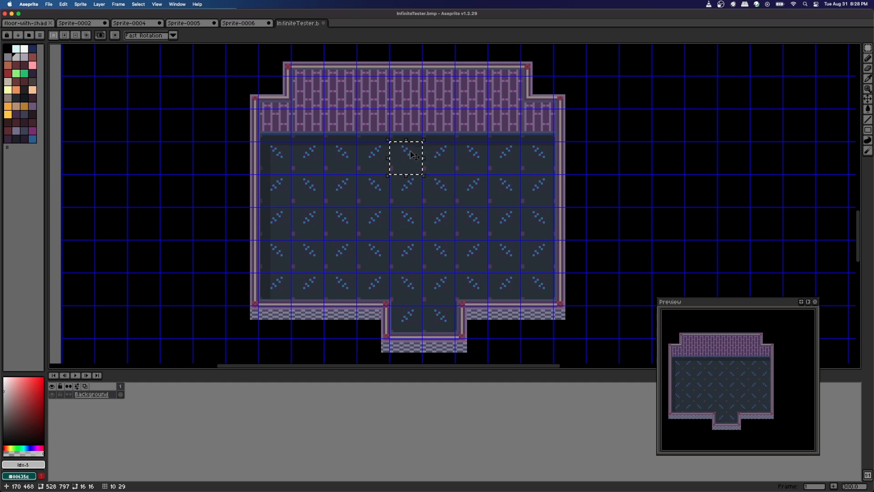
pyautogui.click(440, 188)
pyautogui.click(403, 185)
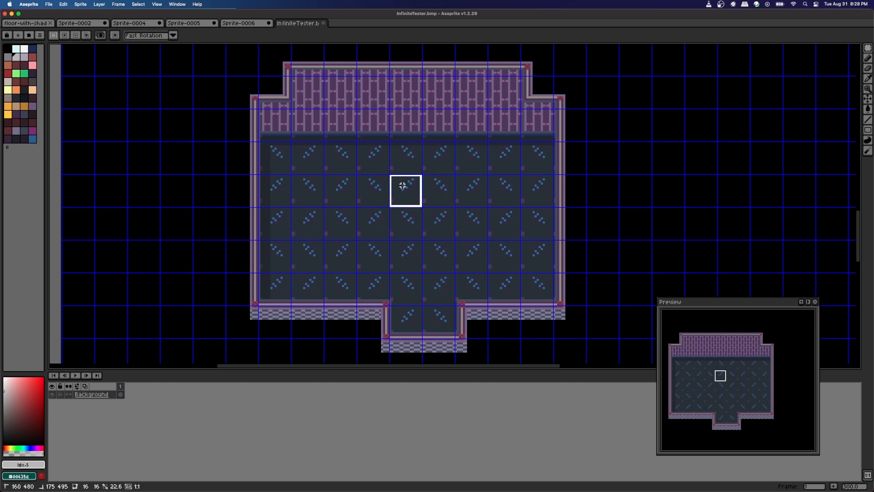
pyautogui.click(439, 154)
pyautogui.press('super+d')
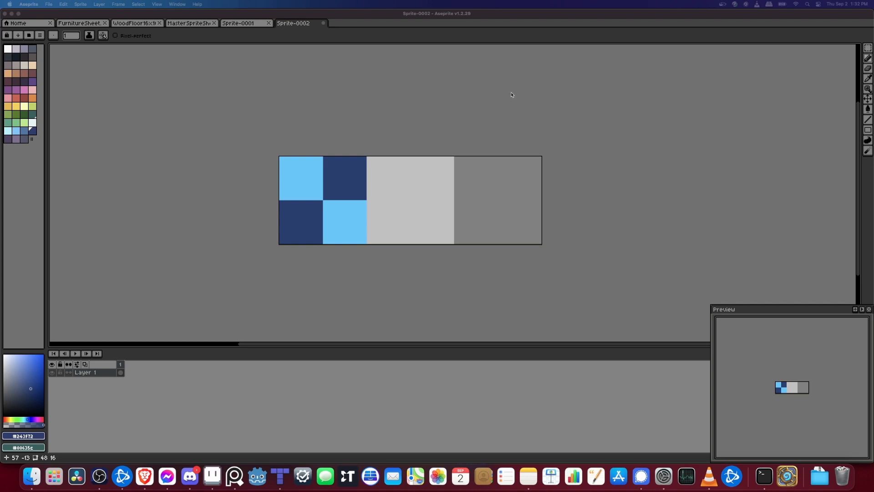
# Copy the 16 by 16 blue checkerboard tile in Sprite-0002 into the two empty tile spaces beside it.
pyautogui.hscroll(3, 341, 147)
pyautogui.scroll(-1, 341, 147)
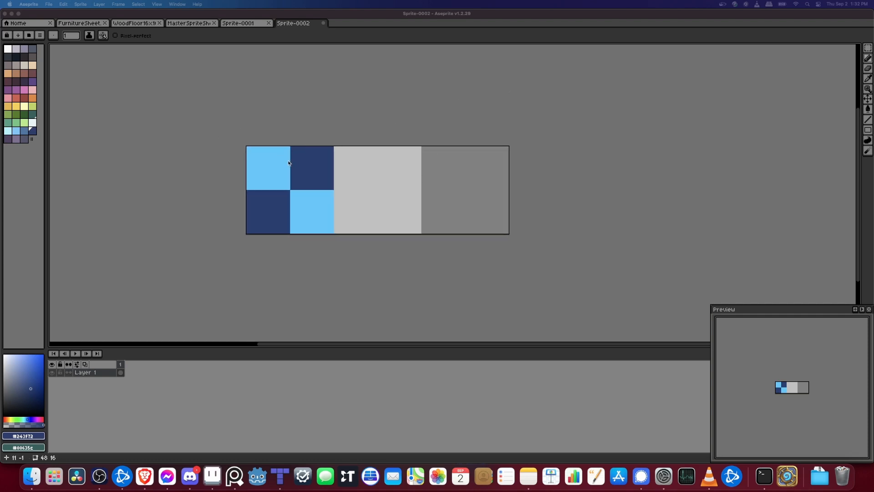
pyautogui.press('m')
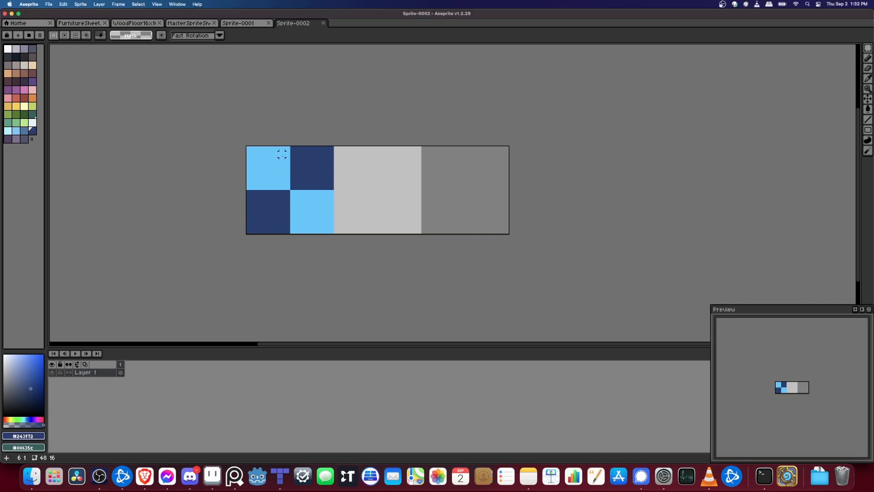
pyautogui.moveTo(282, 154); pyautogui.dragTo(287, 160)
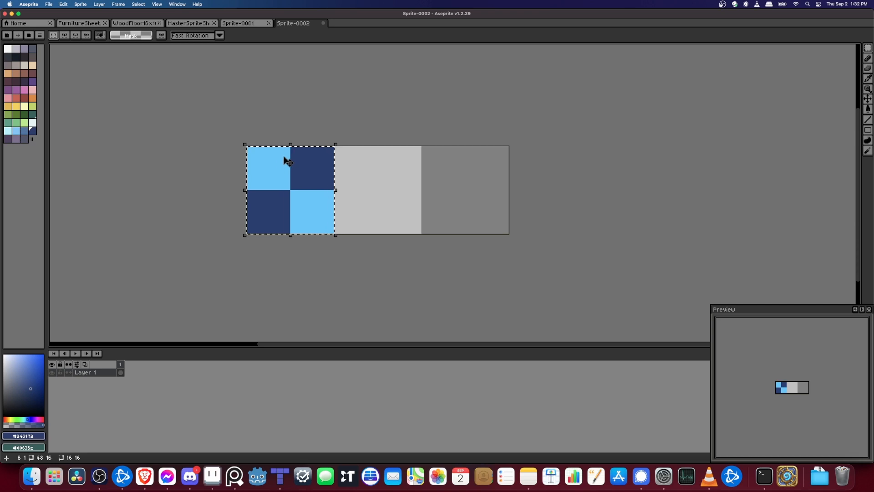
pyautogui.press('v')
pyautogui.moveTo(283, 180); pyautogui.dragTo(363, 182)
pyautogui.press('super+v')
pyautogui.moveTo(302, 180); pyautogui.dragTo(479, 180)
# Show the grid over the three-tile sheet.
pyautogui.click(157, 4)
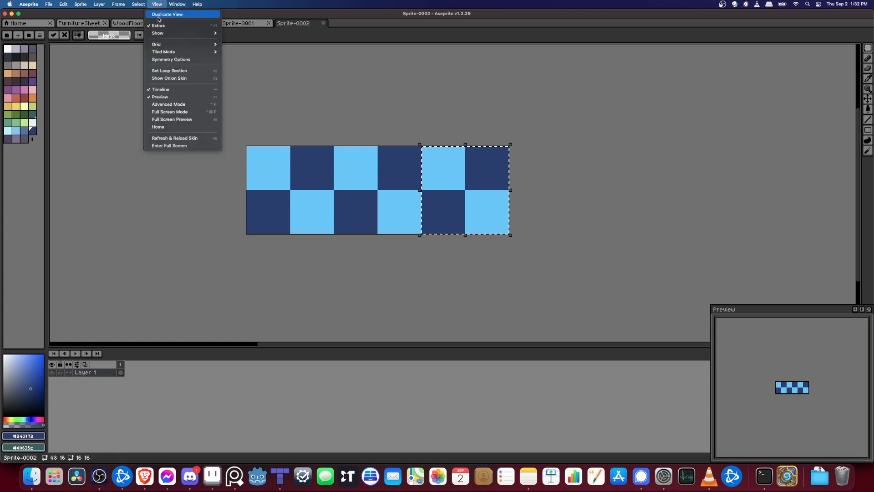
pyautogui.moveTo(163, 34)
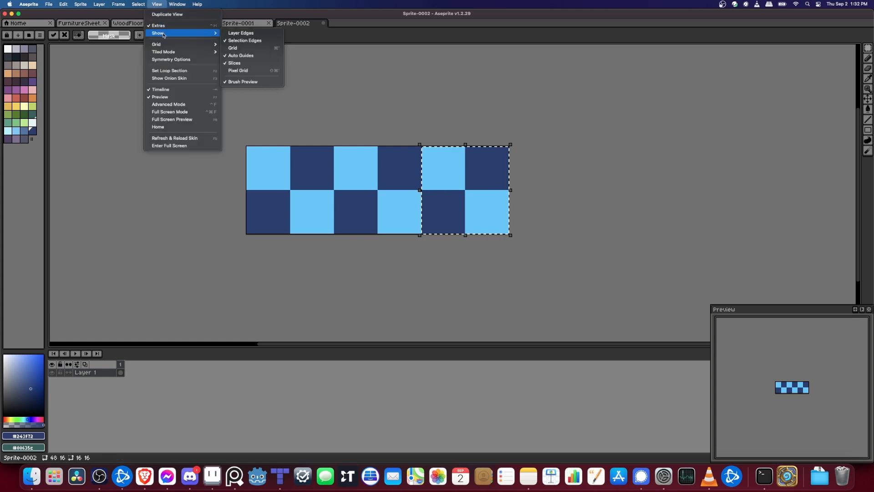
pyautogui.click(241, 47)
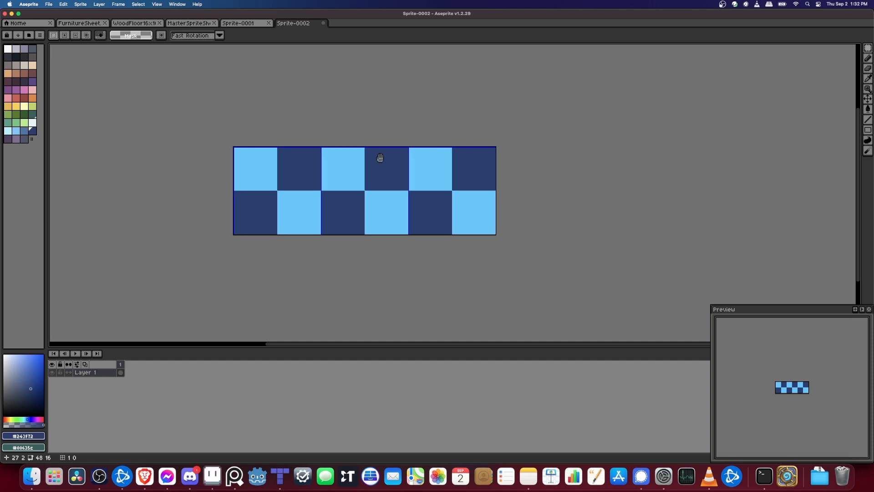
# Draw three separate dark blue pixels in the upper-left light square of the middle tile with the Pencil tool.
pyautogui.hscroll(3, 328, 164)
pyautogui.scroll(2, 248, 176)
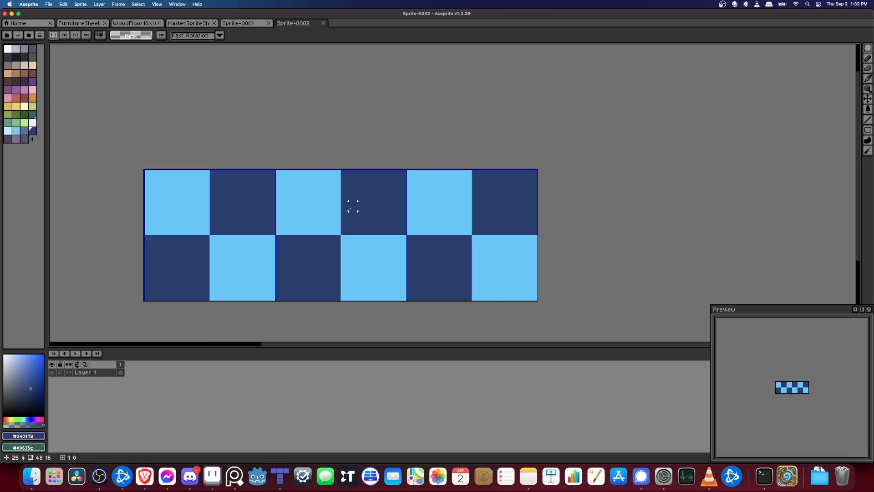
pyautogui.press('b')
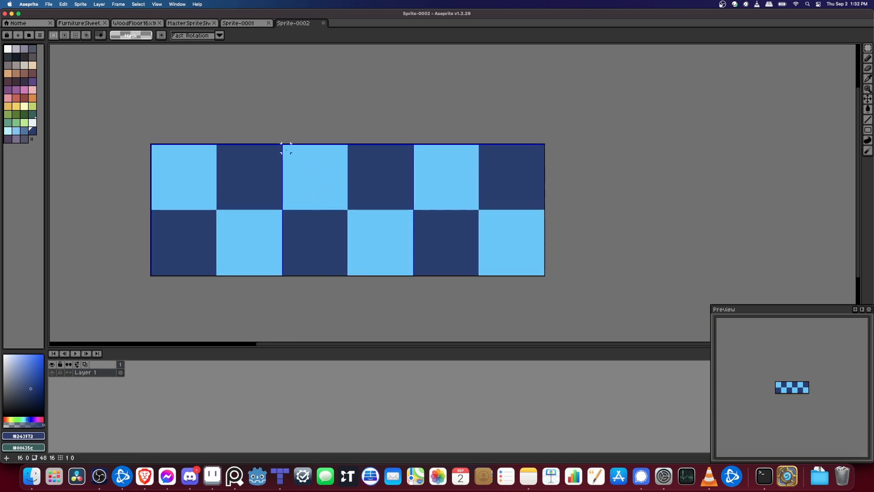
pyautogui.click(294, 156)
pyautogui.click(294, 173)
pyautogui.click(310, 157)
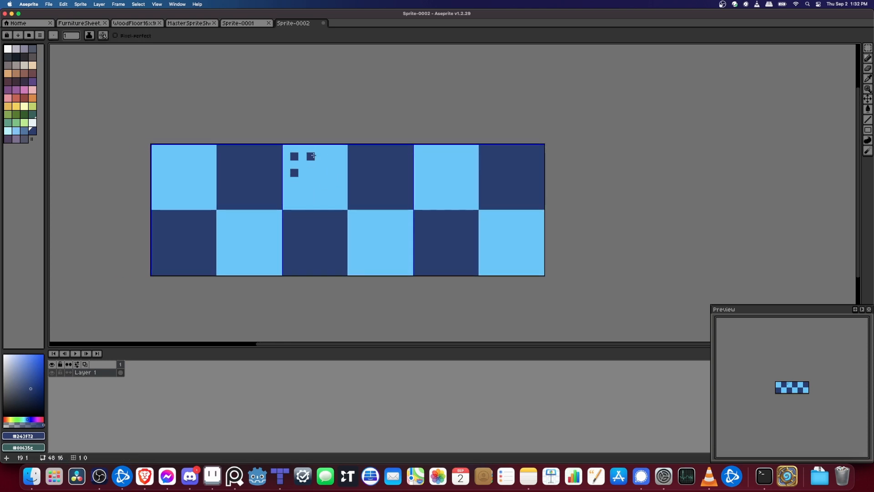
# Draw a dark grey #302c2e cross about 8 by 8 pixels at the centre of the third tile, with beige wedges in two opposite corners.
pyautogui.moveTo(415, 172); pyautogui.dragTo(332, 180)
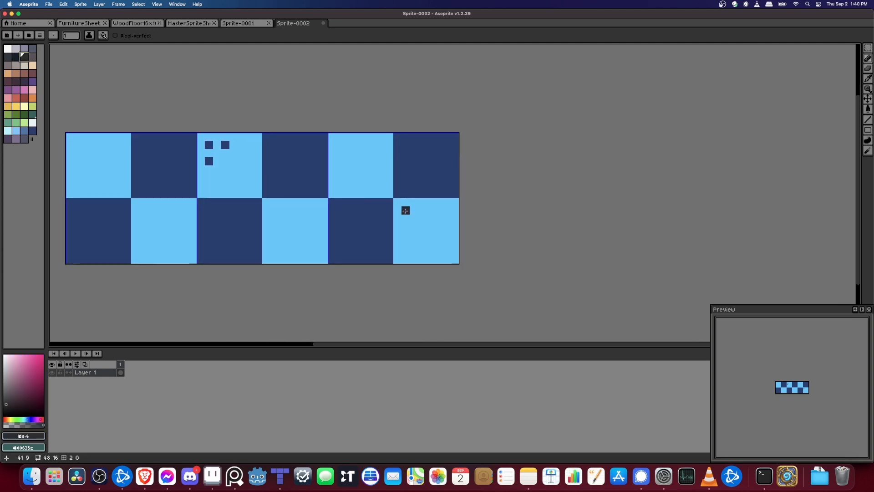
pyautogui.moveTo(395, 168); pyautogui.dragTo(398, 229)
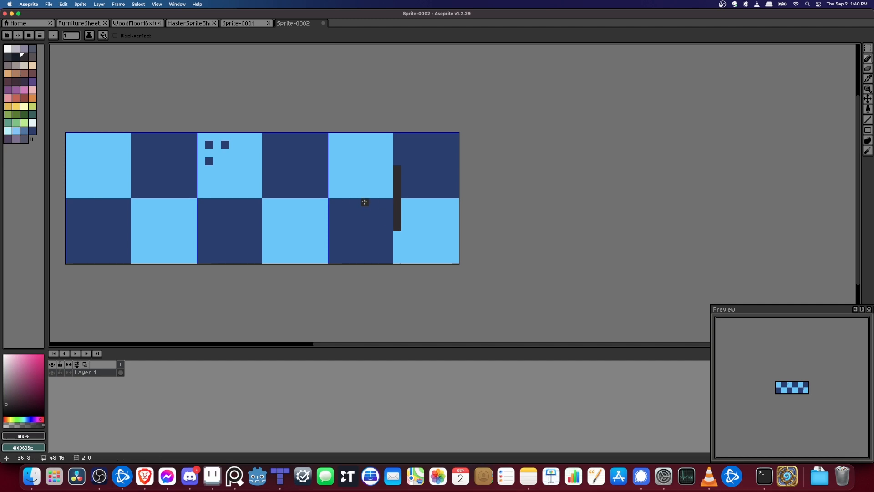
pyautogui.moveTo(363, 202)
pyautogui.mouseDown()
pyautogui.moveTo(422, 204)
pyautogui.moveTo(415, 212)
pyautogui.moveTo(388, 193)
pyautogui.moveTo(389, 178)
pyautogui.moveTo(374, 193)
pyautogui.moveTo(413, 211)
pyautogui.mouseUp()
pyautogui.click(33, 68)
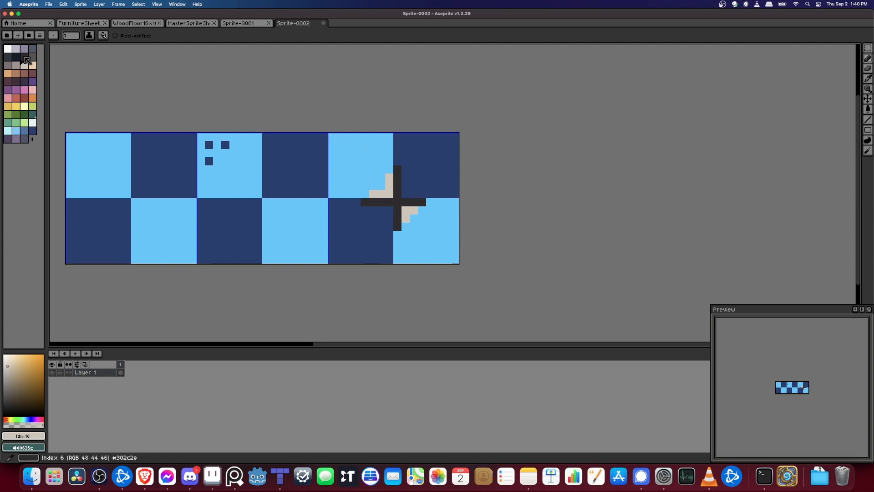
# Add single dark navy #101e29 pixels to the cross's left, right and upper arms.
pyautogui.click(16, 56)
pyautogui.click(382, 202)
pyautogui.click(414, 202)
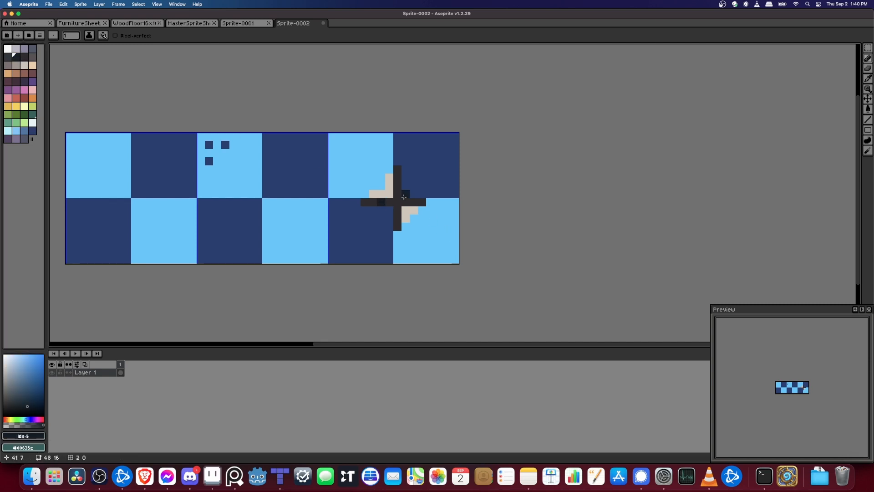
pyautogui.click(398, 185)
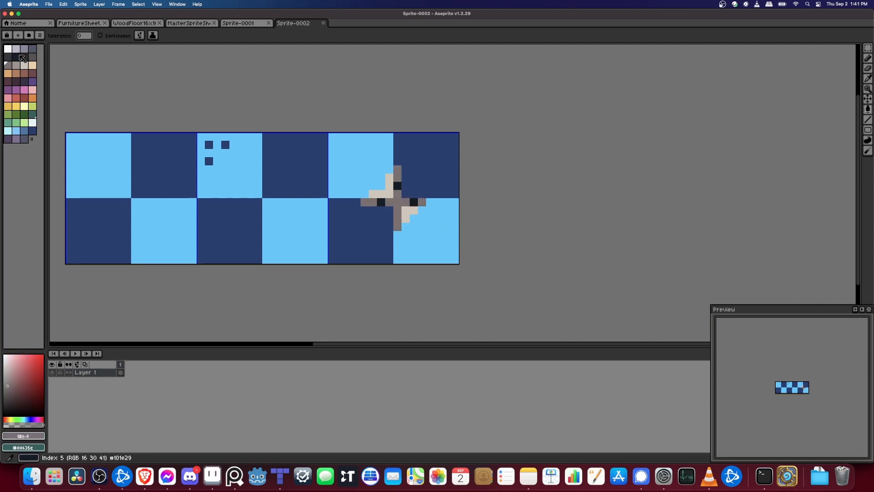
# Shade the cross's lower-right wedge and the area below its left arm with dark navy #101e29.
pyautogui.click(16, 57)
pyautogui.click(406, 219)
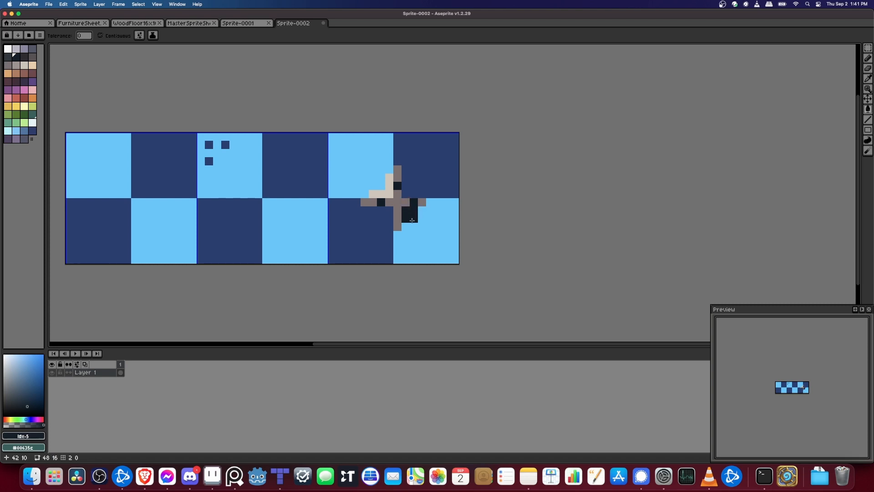
pyautogui.press('b')
pyautogui.moveTo(389, 210); pyautogui.dragTo(390, 218)
pyautogui.scroll(-3, 427, 228)
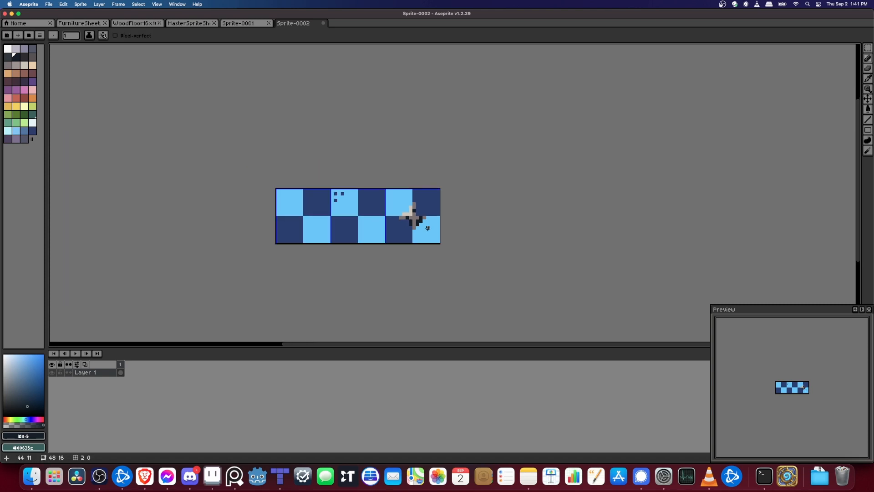
pyautogui.scroll(3, 427, 229)
pyautogui.scroll(-4, 380, 213)
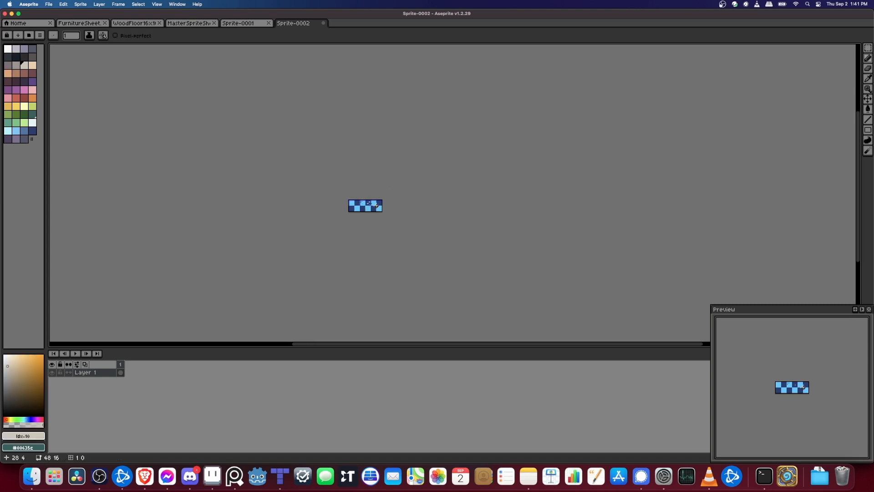
pyautogui.scroll(3, 392, 212)
pyautogui.moveTo(398, 212)
pyautogui.mouseDown()
pyautogui.moveTo(404, 223)
pyautogui.moveTo(419, 212)
pyautogui.moveTo(418, 225)
pyautogui.mouseUp()
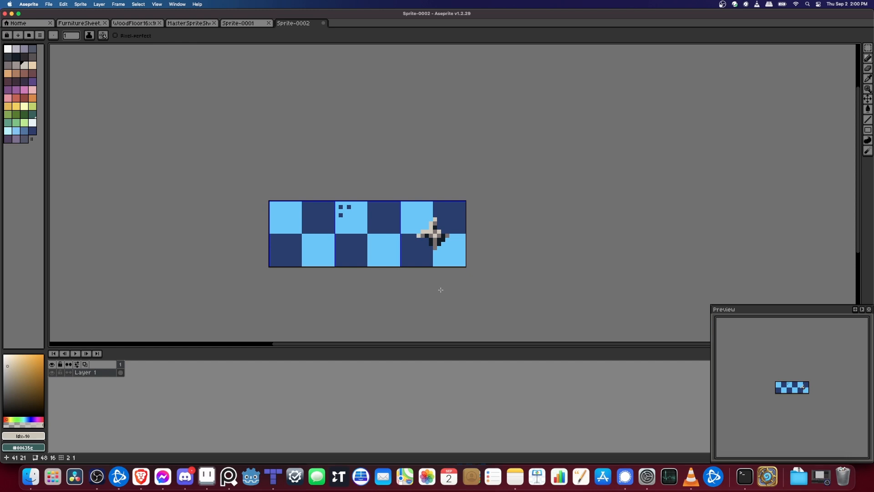
pyautogui.hscroll(2, 424, 302)
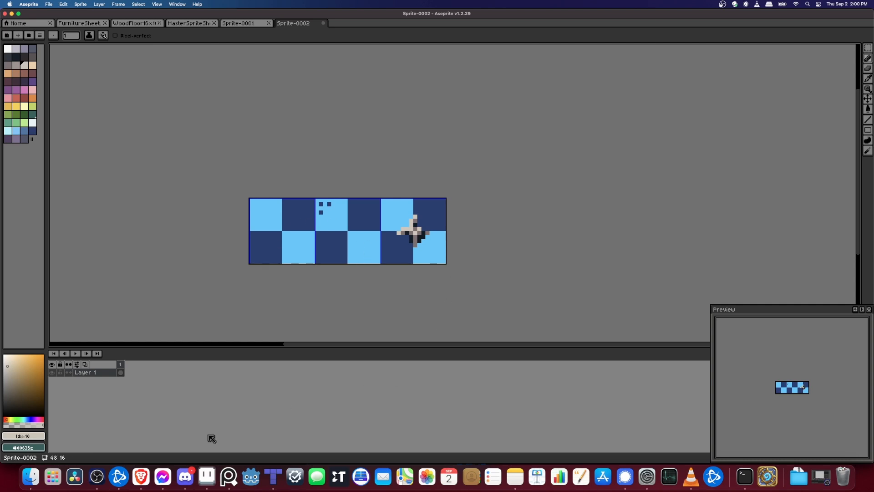
# Switch to Tiled and start a new tileset using tile-varations-tutorial.png from the Pixels folder as its source image.
pyautogui.click(274, 476)
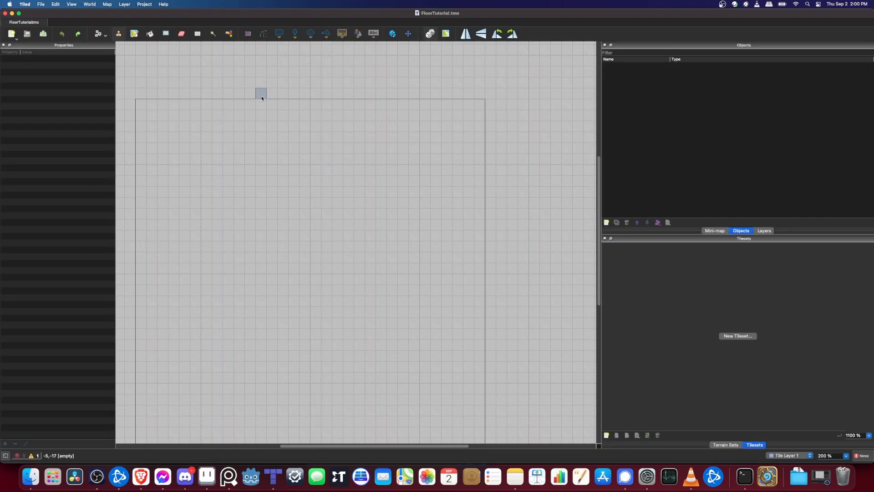
pyautogui.hscroll(2, 347, 136)
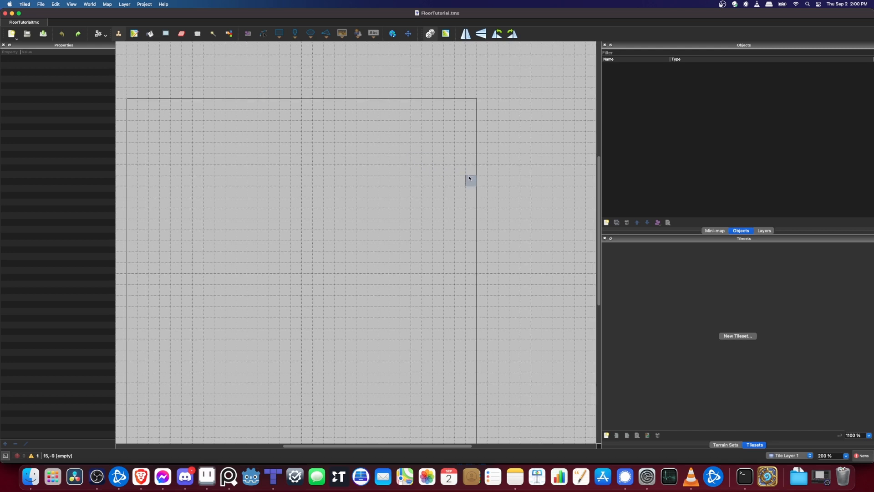
pyautogui.click(738, 336)
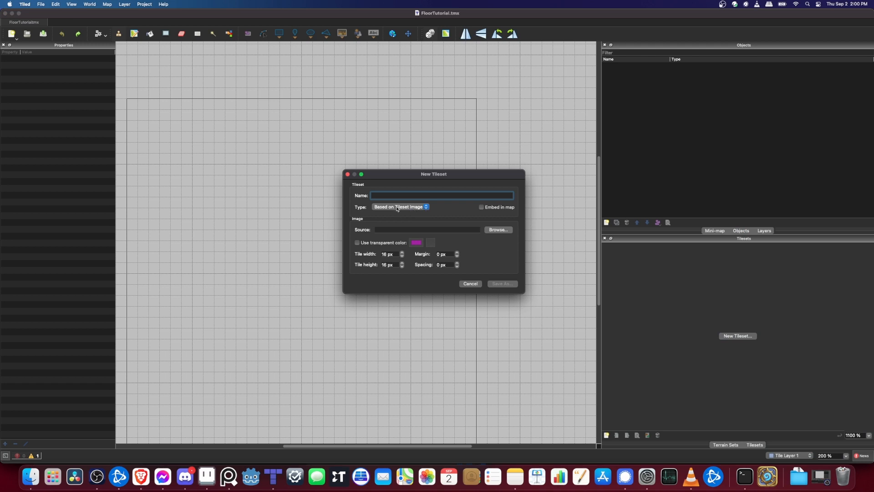
pyautogui.click(498, 229)
pyautogui.moveTo(512, 205); pyautogui.dragTo(459, 167)
pyautogui.scroll(-3, 500, 243)
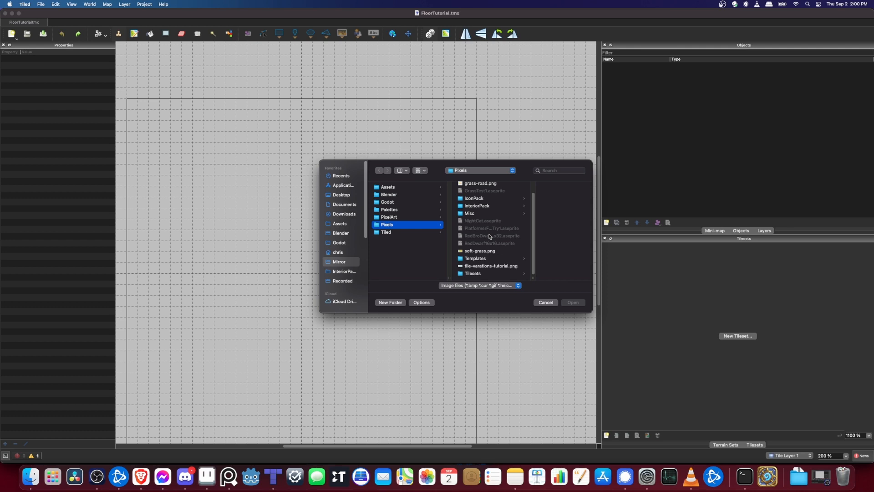
pyautogui.click(501, 266)
pyautogui.click(573, 303)
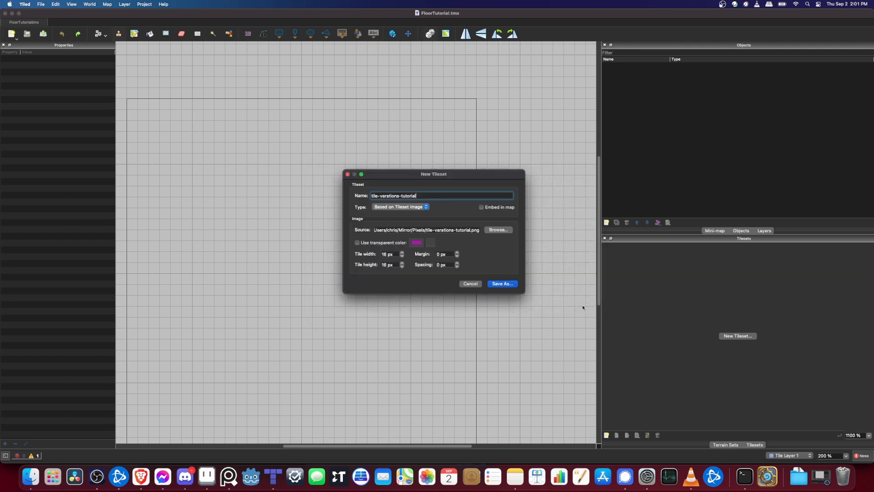
# Save the new tileset as tile-varations-tutorial in the Tiled folder, replacing the existing file.
pyautogui.press('Return')
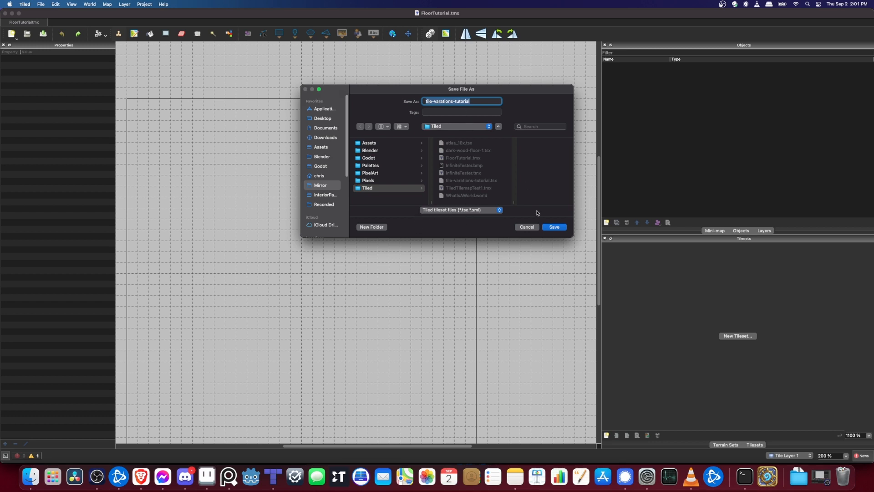
pyautogui.click(552, 227)
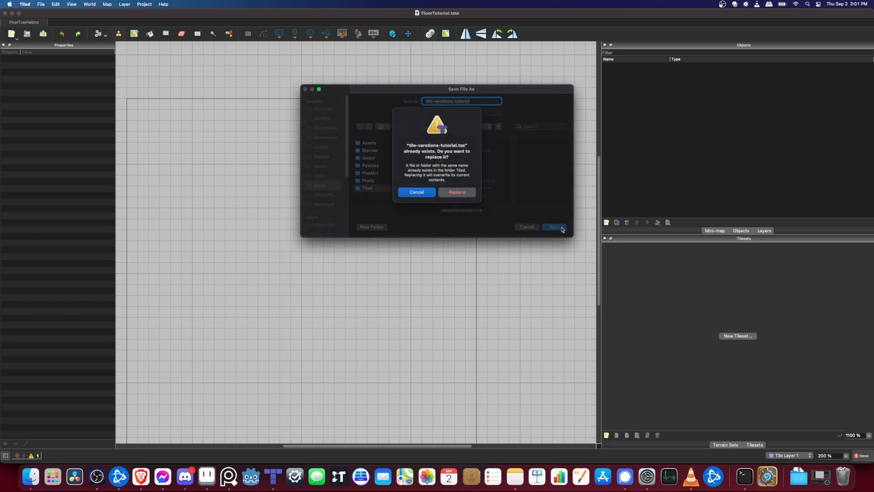
pyautogui.click(453, 201)
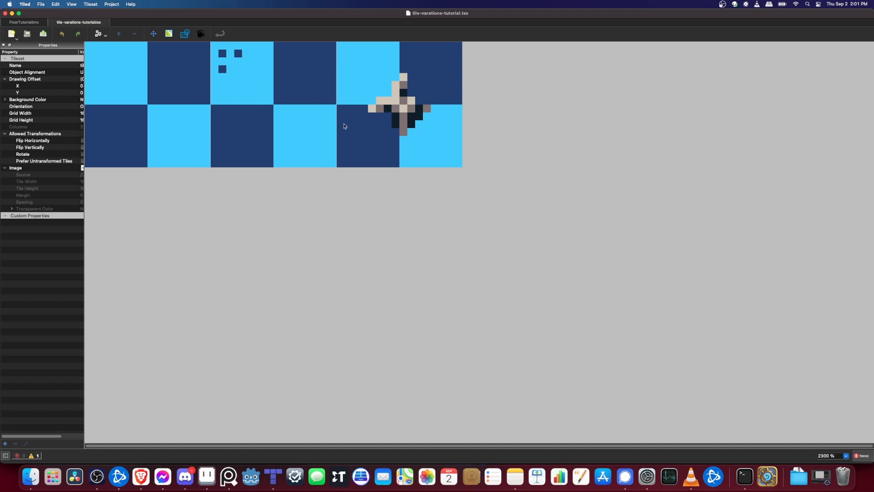
# Review the properties of the plain, dotted and star tiles in the tileset one by one.
pyautogui.click(96, 89)
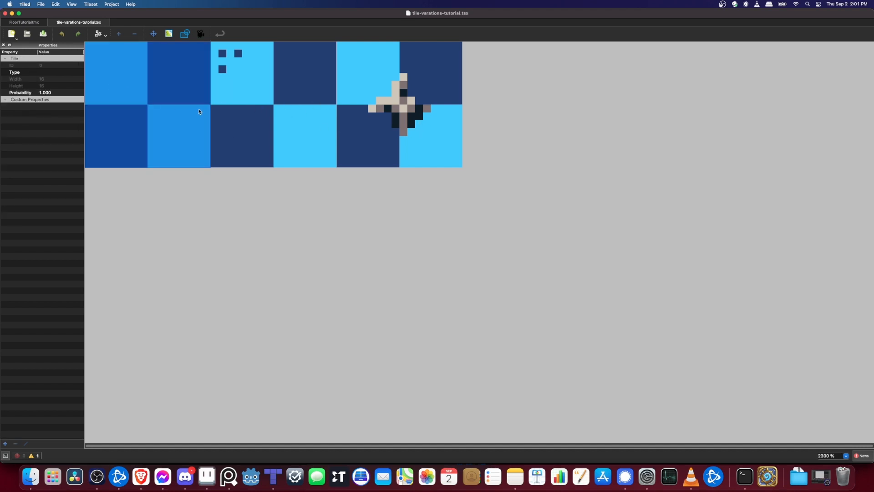
pyautogui.click(260, 96)
pyautogui.click(393, 85)
pyautogui.click(132, 85)
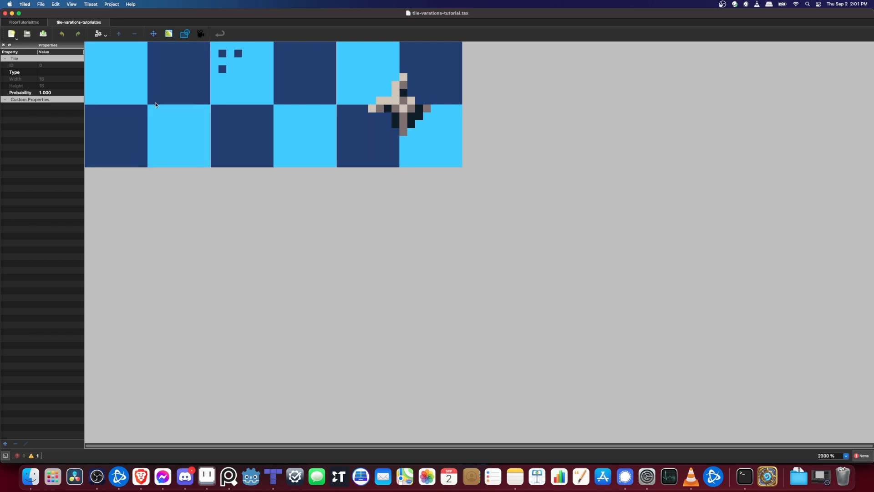
# Set the probability of the middle tile with the three dark dots to 0.1.
pyautogui.click(249, 109)
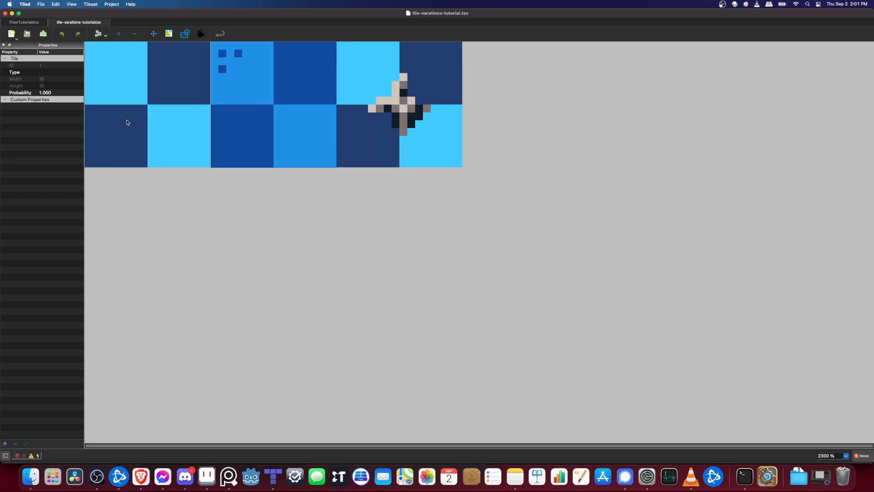
pyautogui.click(80, 91)
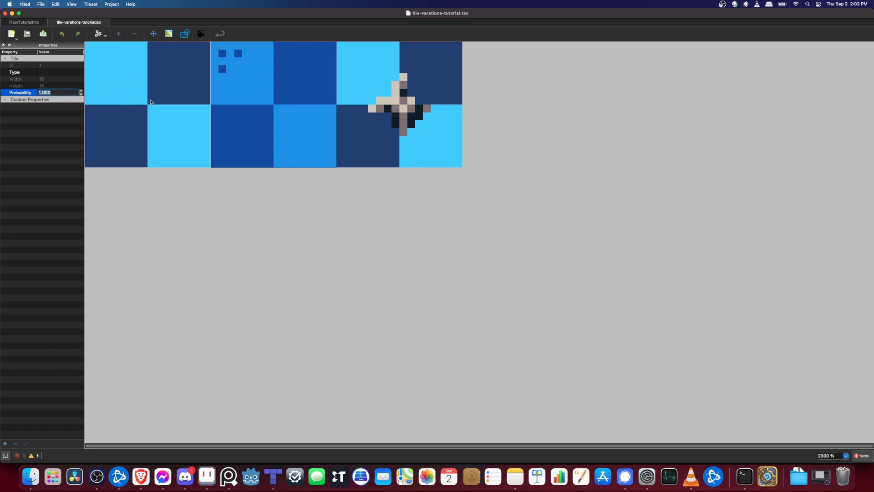
pyautogui.write('.1')
pyautogui.press('Return')
# Set the probability of the star tile to 0.05 and save the tileset.
pyautogui.click(405, 103)
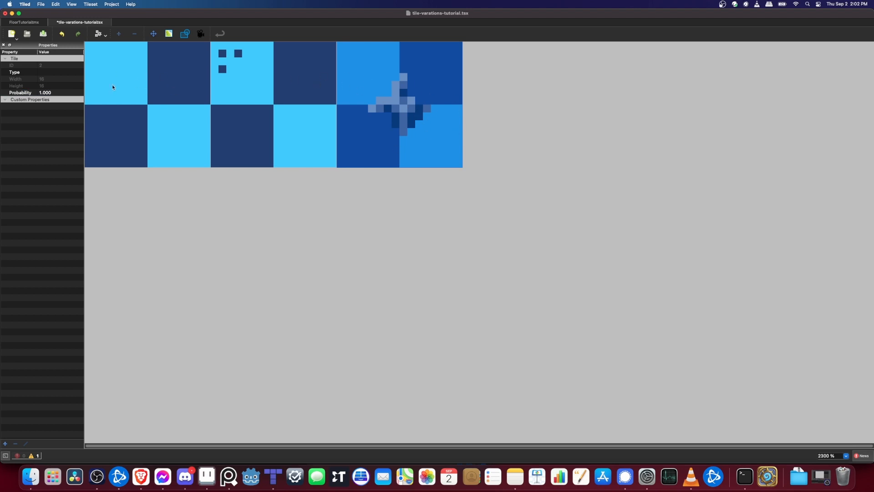
pyautogui.click(58, 92)
pyautogui.write('0.05')
pyautogui.press('Return')
pyautogui.click(197, 87)
pyautogui.press('super+s')
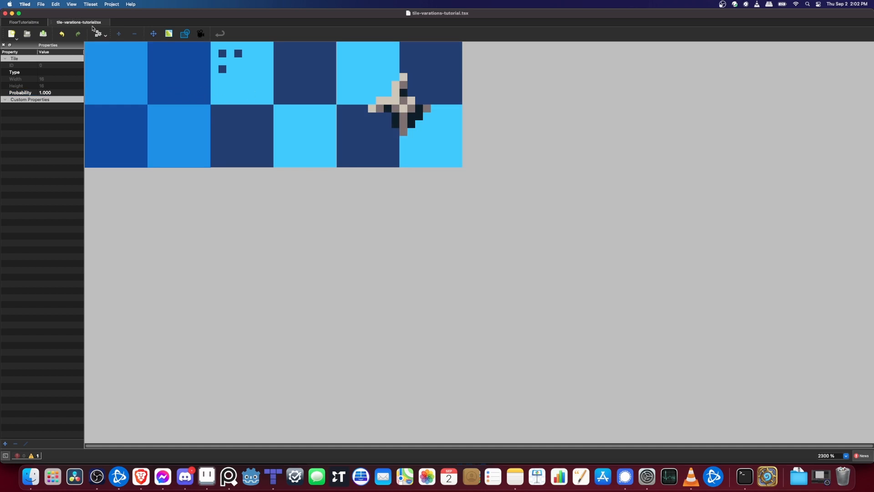
# Go to the FloorTutorial map and paint a small patch of checkerboard floor tiles in its upper part.
pyautogui.click(35, 23)
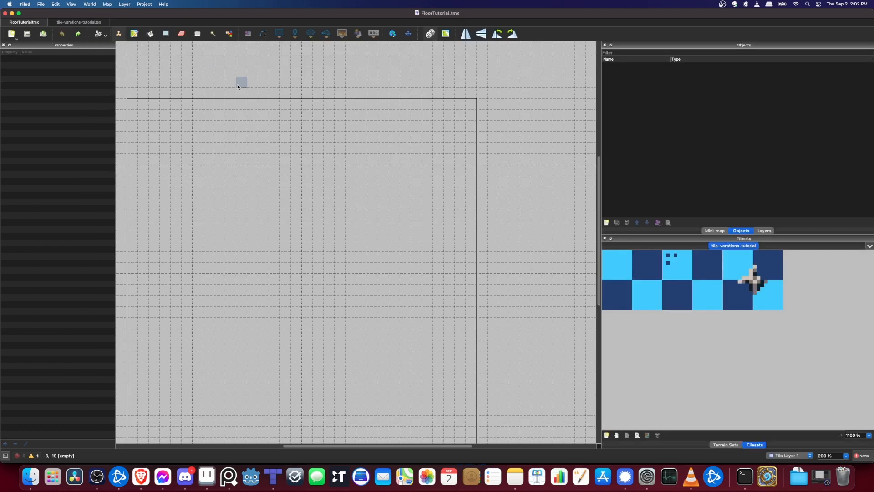
pyautogui.moveTo(258, 101); pyautogui.dragTo(304, 111)
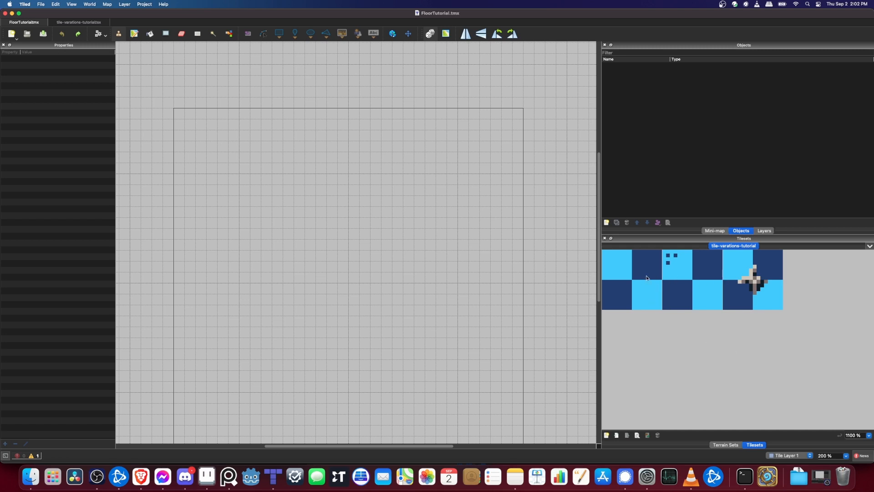
pyautogui.moveTo(647, 279); pyautogui.dragTo(616, 260)
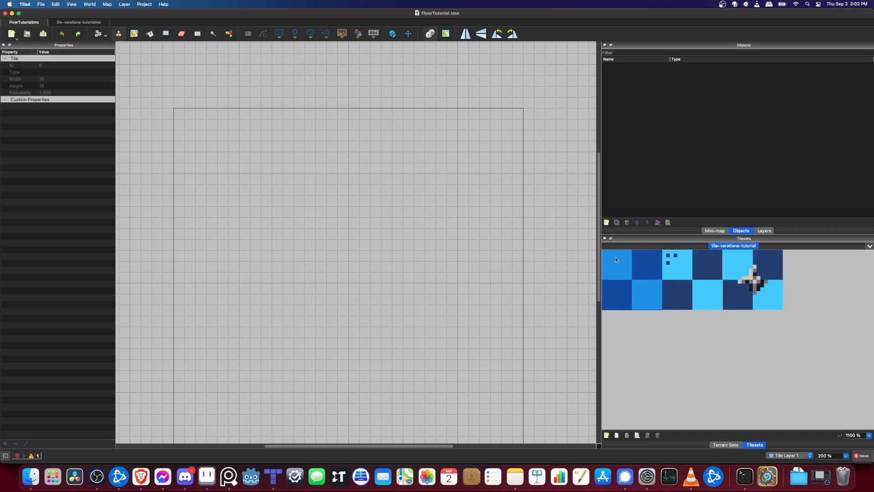
pyautogui.moveTo(278, 169); pyautogui.dragTo(289, 190)
pyautogui.moveTo(677, 264); pyautogui.dragTo(708, 295)
pyautogui.moveTo(321, 168)
pyautogui.mouseDown()
pyautogui.moveTo(319, 193)
pyautogui.moveTo(299, 168)
pyautogui.moveTo(310, 190)
pyautogui.mouseUp()
# Select the plain, dotted and star tiles together and paint a large floor area on the map in random mode.
pyautogui.click(746, 274)
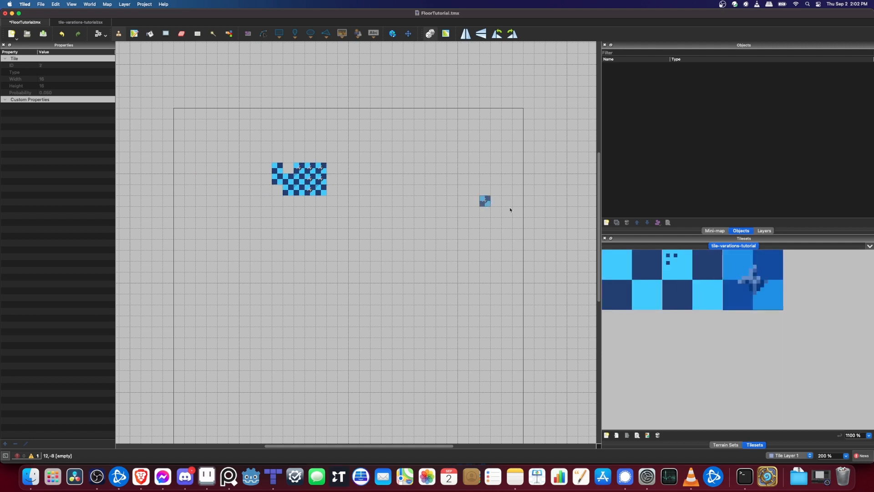
pyautogui.click(645, 278)
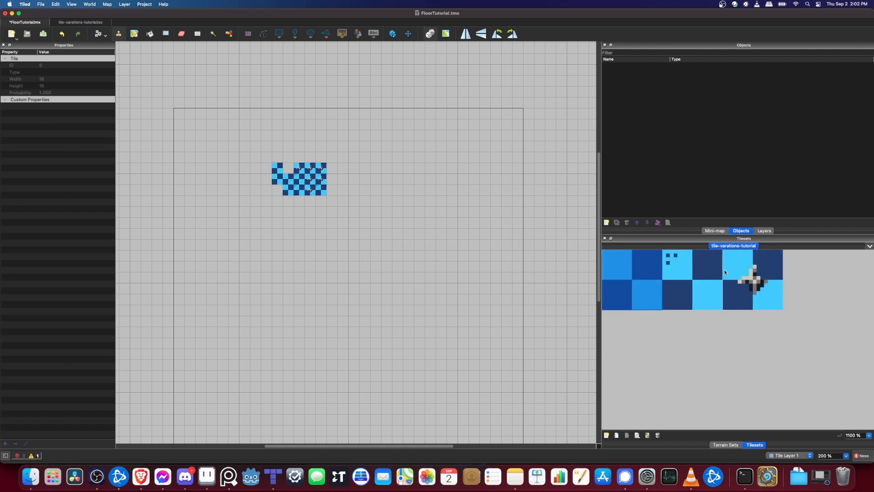
pyautogui.keyDown('shift'); pyautogui.click(747, 274); pyautogui.keyUp('shift')
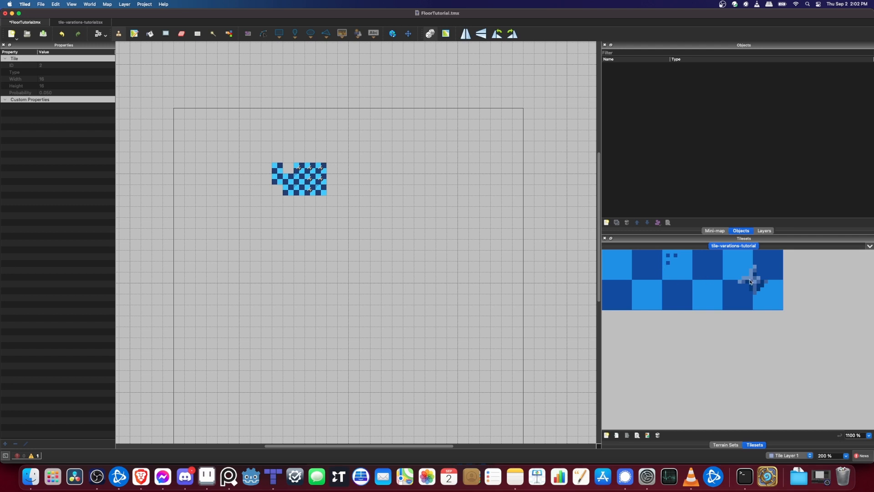
pyautogui.click(431, 34)
pyautogui.moveTo(292, 175)
pyautogui.mouseDown()
pyautogui.moveTo(324, 204)
pyautogui.moveTo(292, 181)
pyautogui.moveTo(322, 183)
pyautogui.moveTo(305, 185)
pyautogui.moveTo(322, 173)
pyautogui.moveTo(341, 225)
pyautogui.moveTo(355, 220)
pyautogui.moveTo(348, 203)
pyautogui.moveTo(333, 235)
pyautogui.moveTo(286, 237)
pyautogui.moveTo(301, 213)
pyautogui.moveTo(321, 236)
pyautogui.moveTo(303, 235)
pyautogui.moveTo(281, 190)
pyautogui.moveTo(276, 247)
pyautogui.moveTo(267, 250)
pyautogui.moveTo(256, 208)
pyautogui.moveTo(262, 190)
pyautogui.moveTo(253, 222)
pyautogui.moveTo(267, 246)
pyautogui.moveTo(261, 174)
pyautogui.moveTo(240, 211)
pyautogui.moveTo(248, 248)
pyautogui.moveTo(239, 253)
pyautogui.moveTo(231, 189)
pyautogui.moveTo(213, 198)
pyautogui.moveTo(217, 254)
pyautogui.moveTo(233, 273)
pyautogui.moveTo(276, 259)
pyautogui.moveTo(335, 272)
pyautogui.moveTo(283, 281)
pyautogui.moveTo(251, 267)
pyautogui.moveTo(314, 262)
pyautogui.moveTo(335, 250)
pyautogui.moveTo(361, 274)
pyautogui.moveTo(366, 214)
pyautogui.moveTo(377, 255)
pyautogui.moveTo(365, 279)
pyautogui.moveTo(291, 286)
pyautogui.moveTo(262, 268)
pyautogui.moveTo(253, 313)
pyautogui.moveTo(247, 273)
pyautogui.moveTo(253, 289)
pyautogui.moveTo(256, 270)
pyautogui.moveTo(246, 301)
pyautogui.moveTo(247, 310)
pyautogui.moveTo(286, 296)
pyautogui.moveTo(361, 300)
pyautogui.moveTo(365, 307)
pyautogui.moveTo(348, 306)
pyautogui.moveTo(350, 318)
pyautogui.moveTo(296, 304)
pyautogui.moveTo(237, 326)
pyautogui.moveTo(238, 273)
pyautogui.mouseUp()
# Examine how the dotted and star tiles are distributed across the painted floor.
pyautogui.scroll(2, 246, 274)
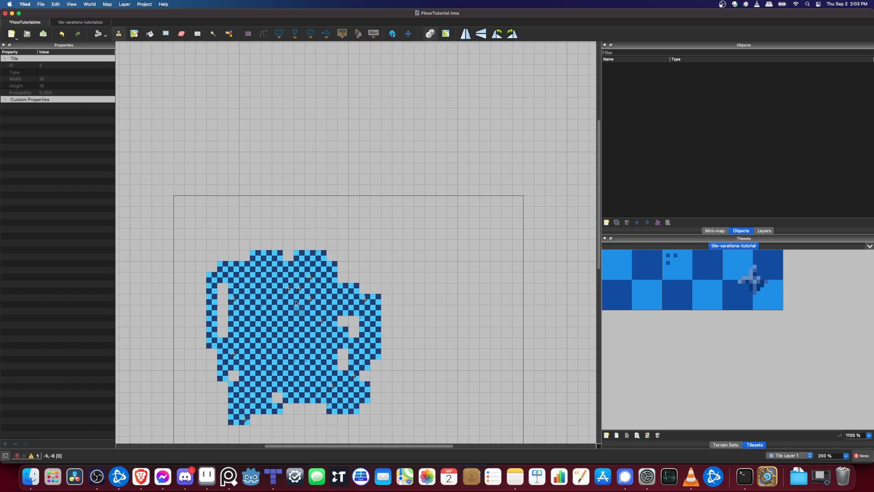
pyautogui.scroll(2, 315, 306)
pyautogui.scroll(-3, 319, 264)
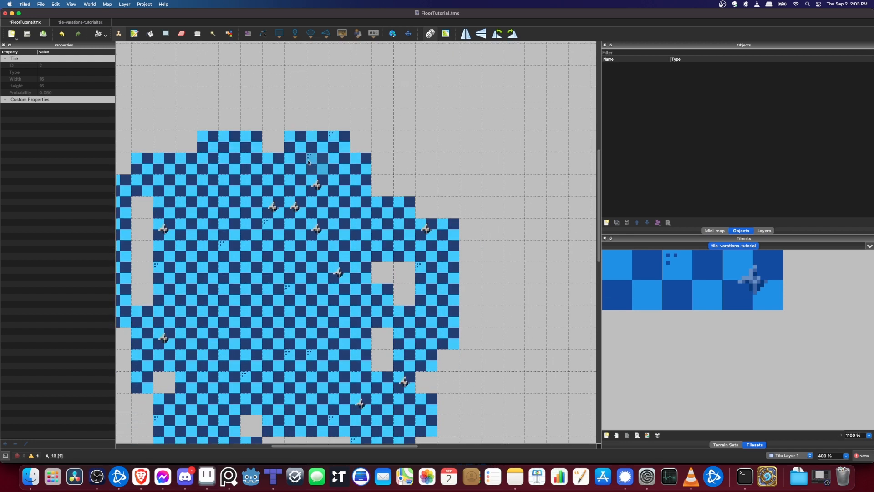
pyautogui.scroll(-2, 408, 273)
pyautogui.scroll(-1, 413, 233)
pyautogui.hscroll(-1, 412, 233)
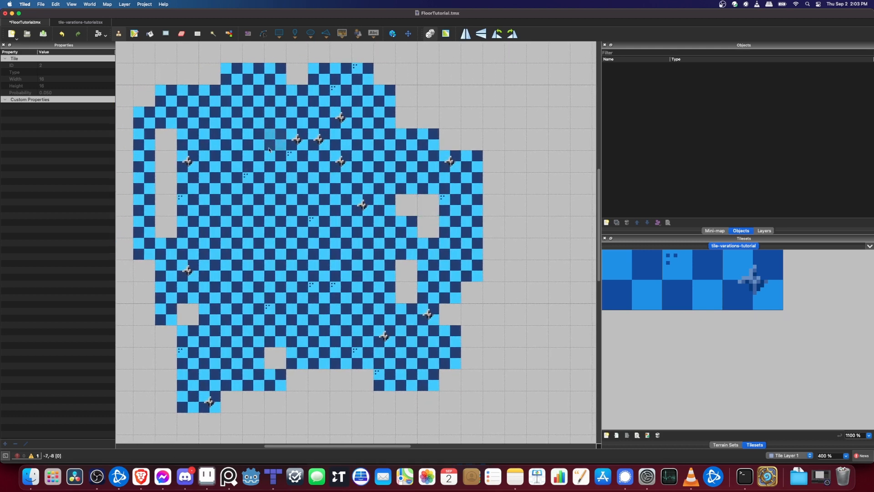
pyautogui.scroll(4, 301, 141)
pyautogui.hscroll(-1, 300, 141)
# Fill the gap in the floor's upper edge and extend the randomised floor to the right on the map.
pyautogui.click(346, 226)
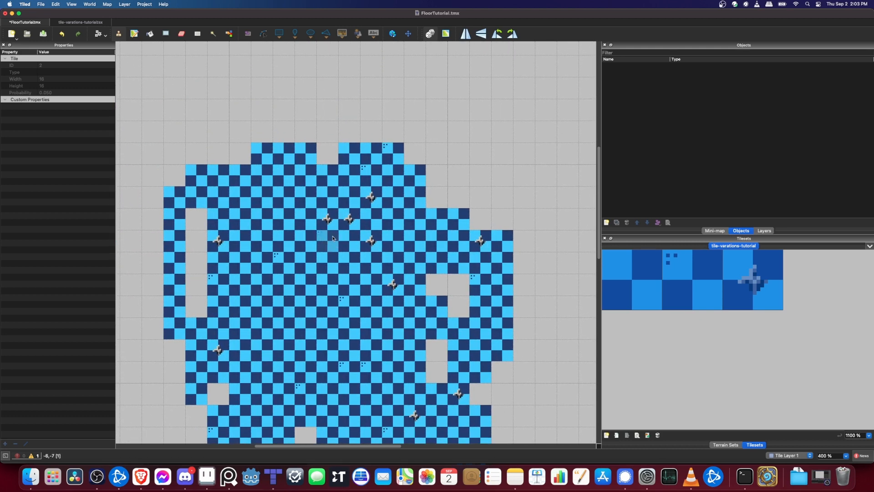
pyautogui.hscroll(3, 343, 237)
pyautogui.scroll(1, 343, 237)
pyautogui.moveTo(266, 164)
pyautogui.mouseDown()
pyautogui.moveTo(460, 191)
pyautogui.moveTo(378, 169)
pyautogui.mouseUp()
pyautogui.scroll(-2, 298, 271)
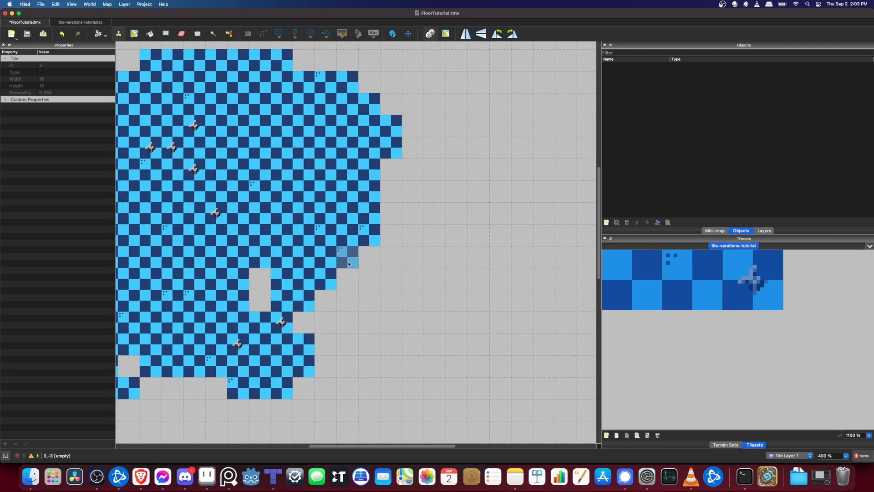
pyautogui.moveTo(298, 271)
pyautogui.mouseDown()
pyautogui.moveTo(354, 318)
pyautogui.moveTo(307, 293)
pyautogui.moveTo(336, 287)
pyautogui.moveTo(338, 315)
pyautogui.moveTo(359, 306)
pyautogui.moveTo(337, 267)
pyautogui.moveTo(375, 279)
pyautogui.moveTo(372, 287)
pyautogui.moveTo(394, 260)
pyautogui.moveTo(418, 263)
pyautogui.moveTo(376, 248)
pyautogui.moveTo(397, 251)
pyautogui.mouseUp()
# Place individual star tiles and dotted tiles by hand in the sparse areas of the floor.
pyautogui.scroll(2, 397, 251)
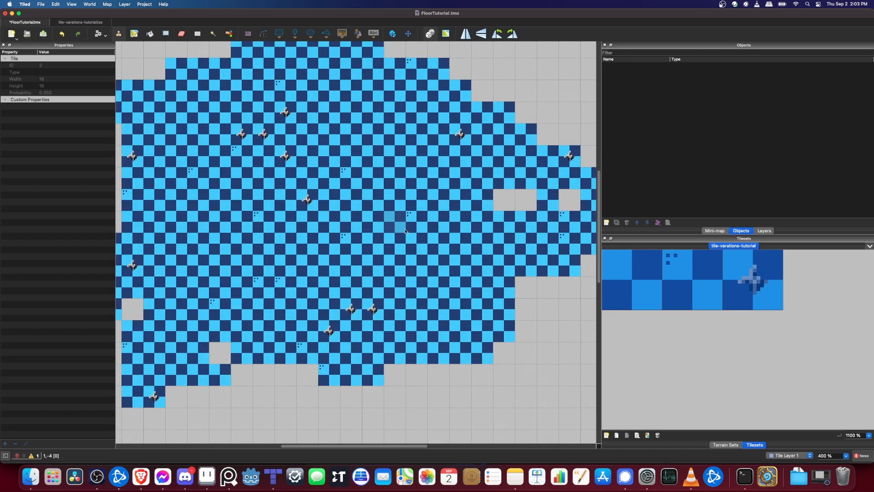
pyautogui.scroll(5, 405, 231)
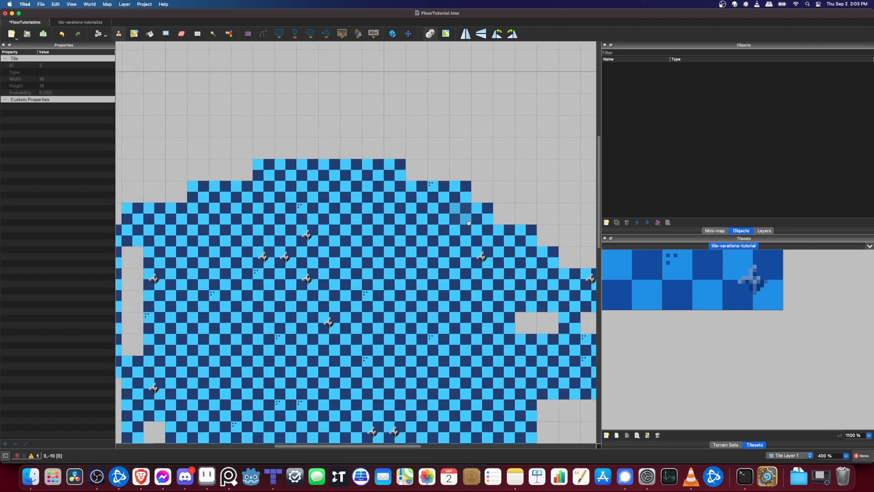
pyautogui.hscroll(2, 474, 237)
pyautogui.scroll(1, 483, 255)
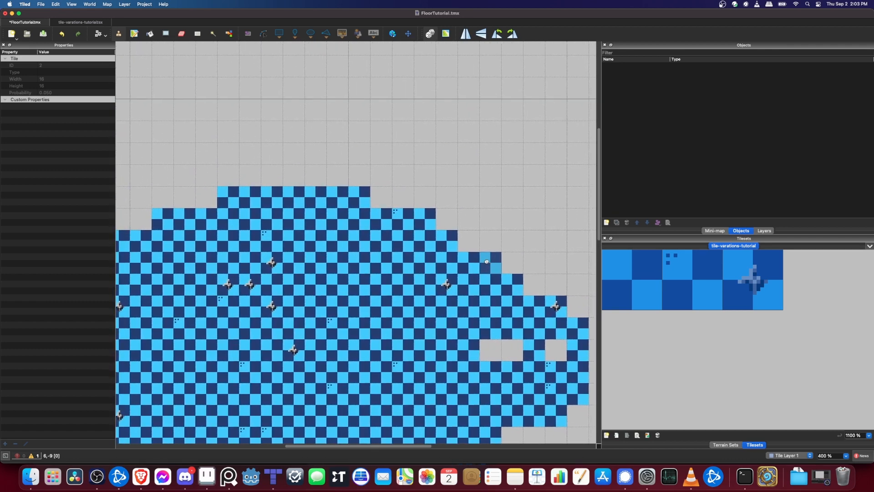
pyautogui.hscroll(-2, 486, 262)
pyautogui.scroll(-3, 456, 237)
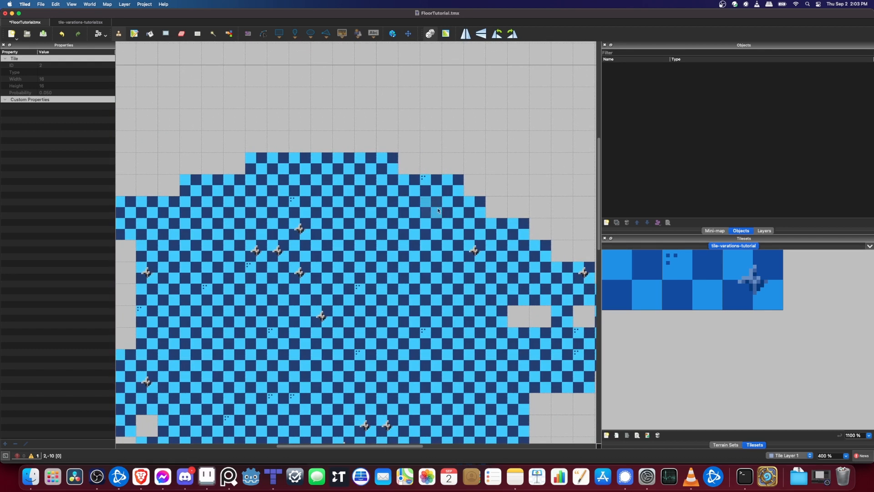
pyautogui.scroll(-2, 455, 218)
pyautogui.hscroll(-2, 455, 218)
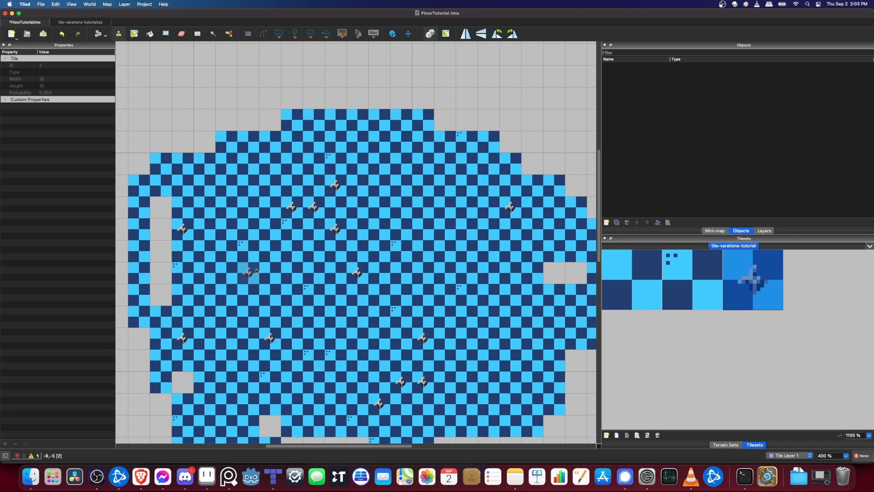
pyautogui.click(679, 276)
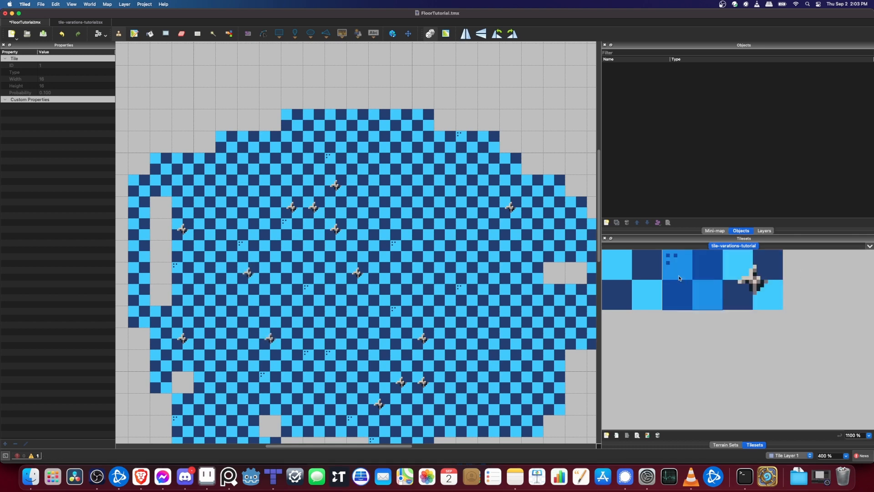
pyautogui.moveTo(424, 321); pyautogui.dragTo(312, 291)
pyautogui.moveTo(431, 359); pyautogui.dragTo(469, 304)
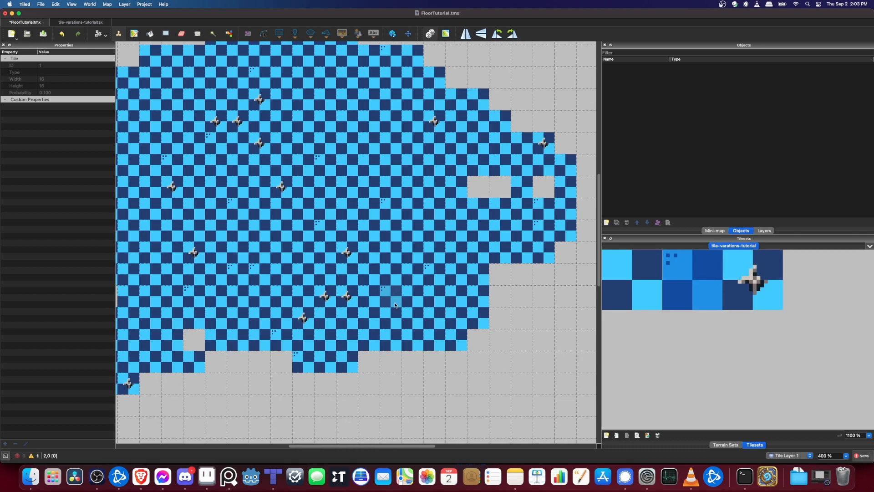
pyautogui.moveTo(382, 341); pyautogui.dragTo(437, 364)
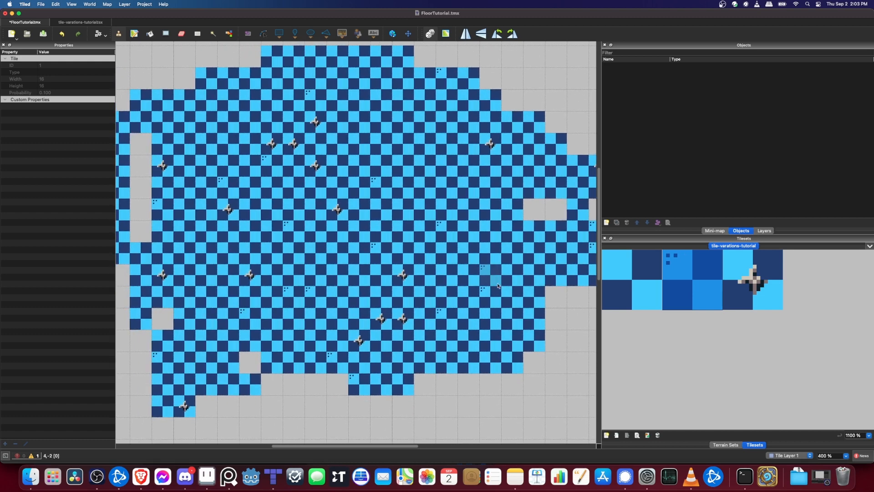
# Replace two of the closely grouped star tiles near the floor's upper middle with the plain tile.
pyautogui.click(636, 278)
pyautogui.click(291, 151)
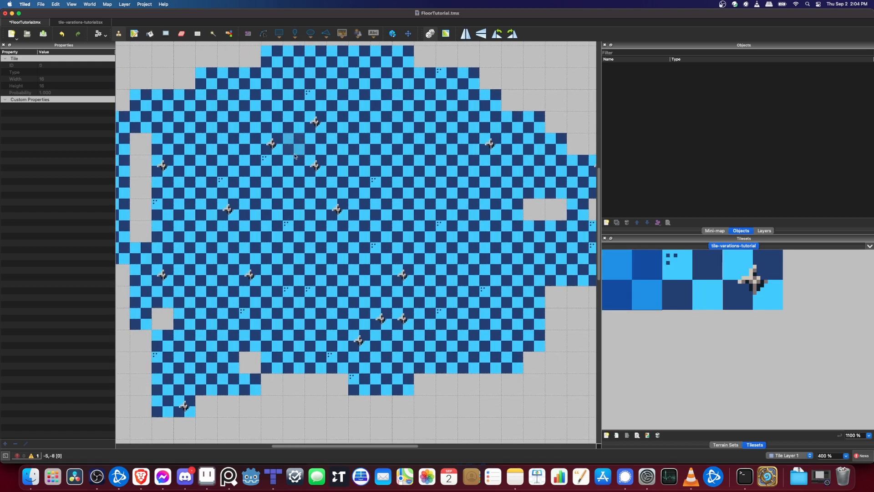
pyautogui.moveTo(314, 130); pyautogui.dragTo(342, 165)
# Look over the whole randomised floor and save the FloorTutorial map.
pyautogui.scroll(-5, 343, 164)
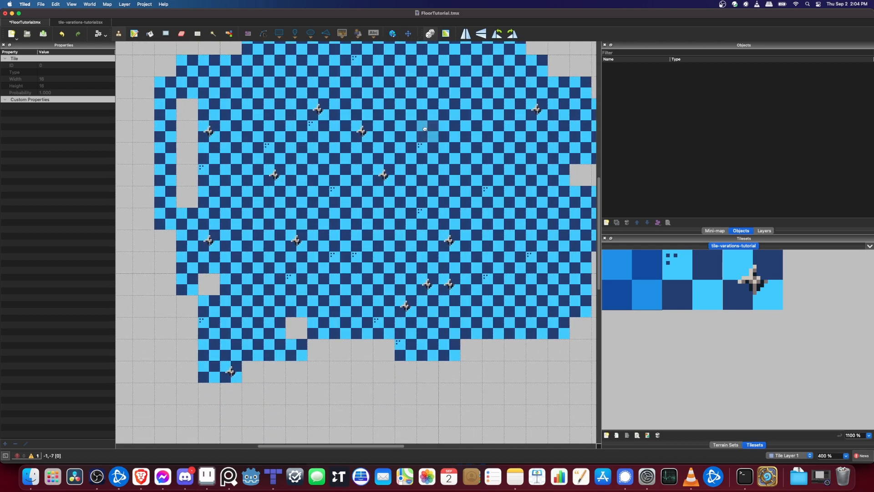
pyautogui.moveTo(427, 132); pyautogui.dragTo(295, 189)
pyautogui.moveTo(491, 230); pyautogui.dragTo(567, 217)
pyautogui.moveTo(307, 278); pyautogui.dragTo(302, 268)
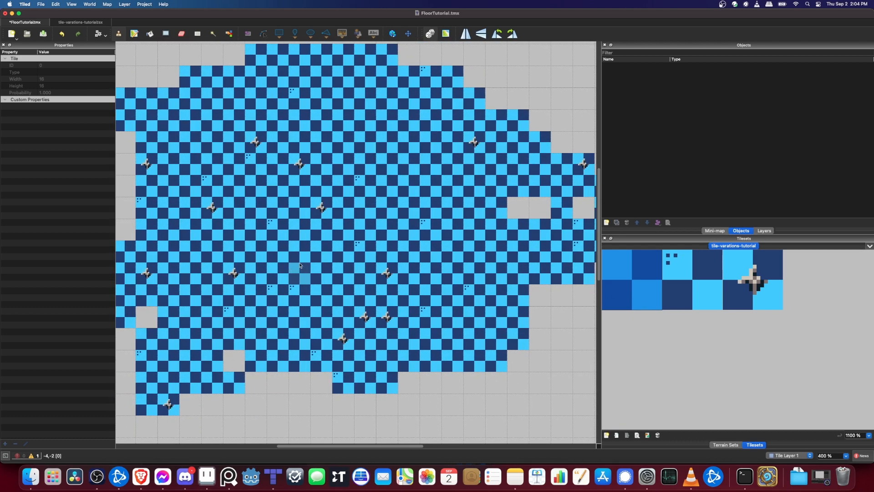
pyautogui.scroll(-1, 318, 245)
pyautogui.moveTo(387, 167); pyautogui.dragTo(361, 146)
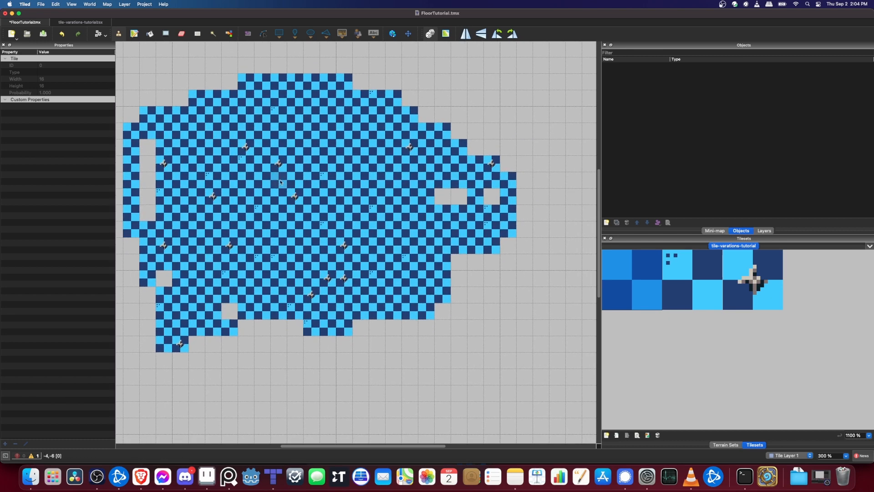
pyautogui.moveTo(309, 272); pyautogui.dragTo(369, 313)
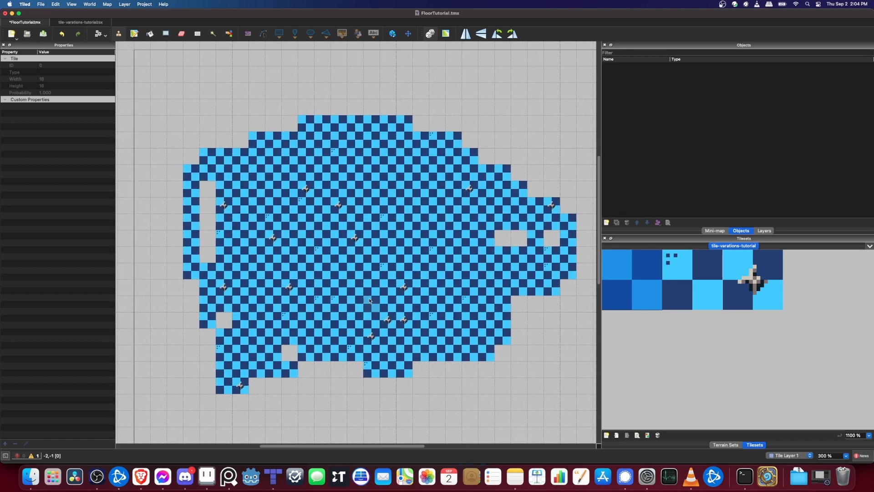
pyautogui.moveTo(435, 250); pyautogui.dragTo(408, 198)
pyautogui.press('super+s')
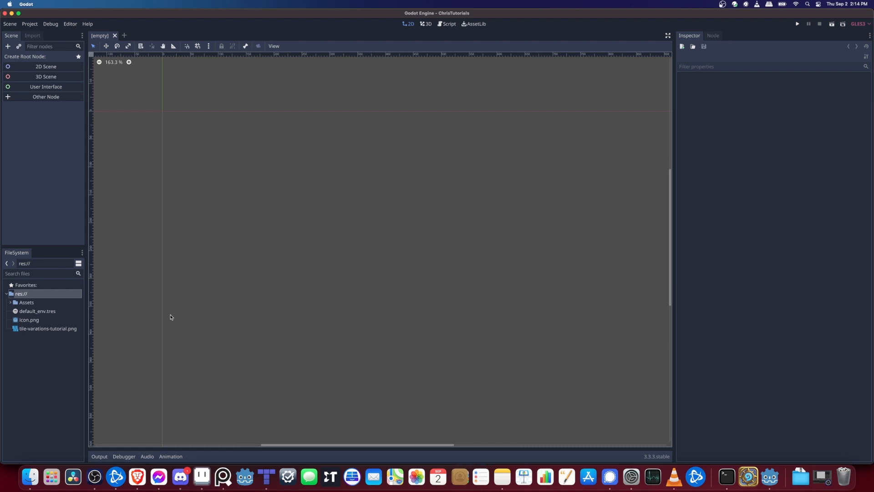
# In Godot, create a new scene with a Node2D root and add a TileMap node to it.
pyautogui.click(31, 328)
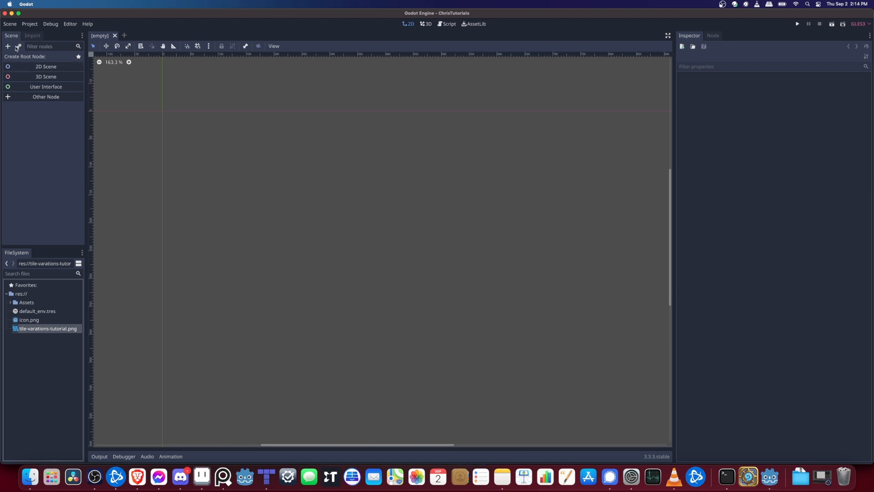
pyautogui.click(46, 67)
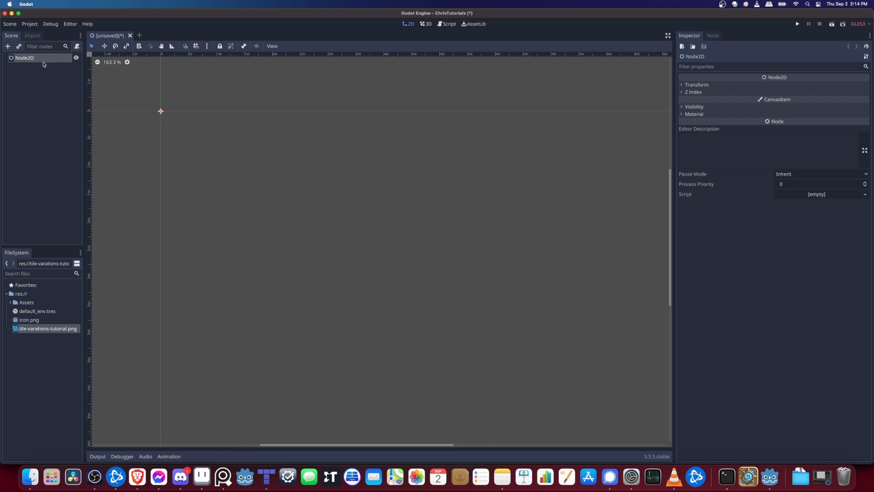
pyautogui.click(7, 46)
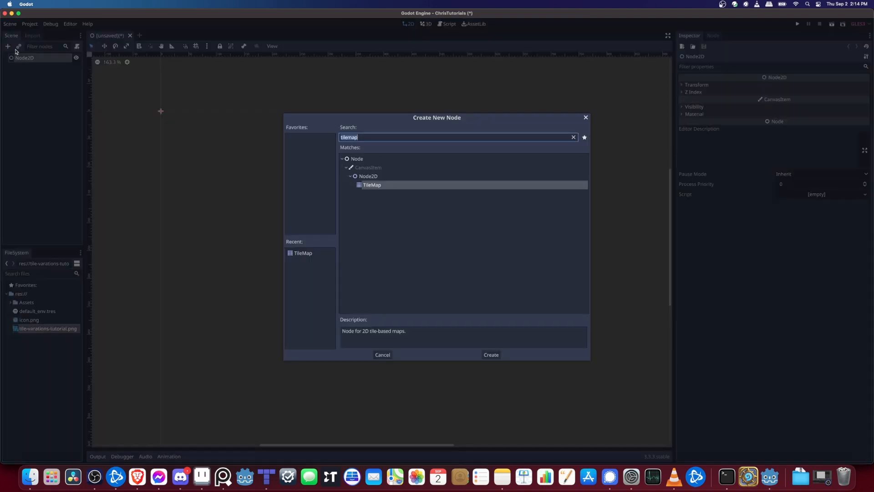
pyautogui.write('tilemap')
pyautogui.press('Return')
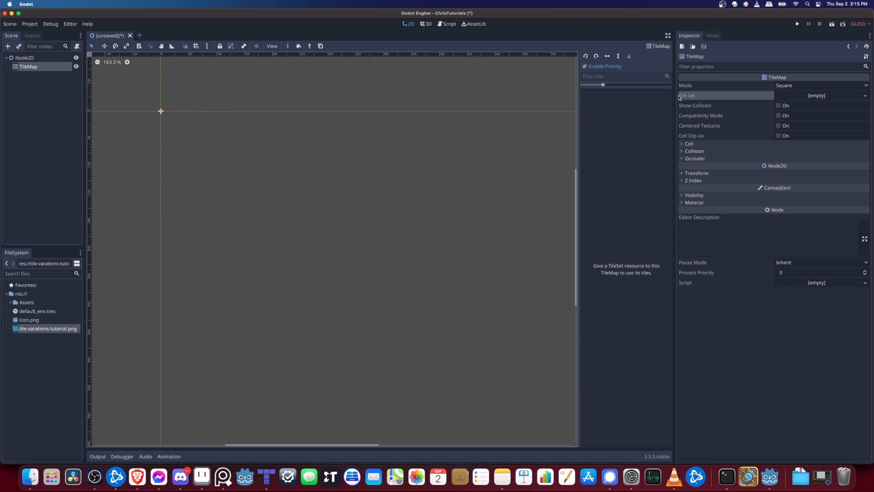
# Give the TileMap a new TileSet and add tile-varations-tutorial.png as its texture.
pyautogui.click(809, 97)
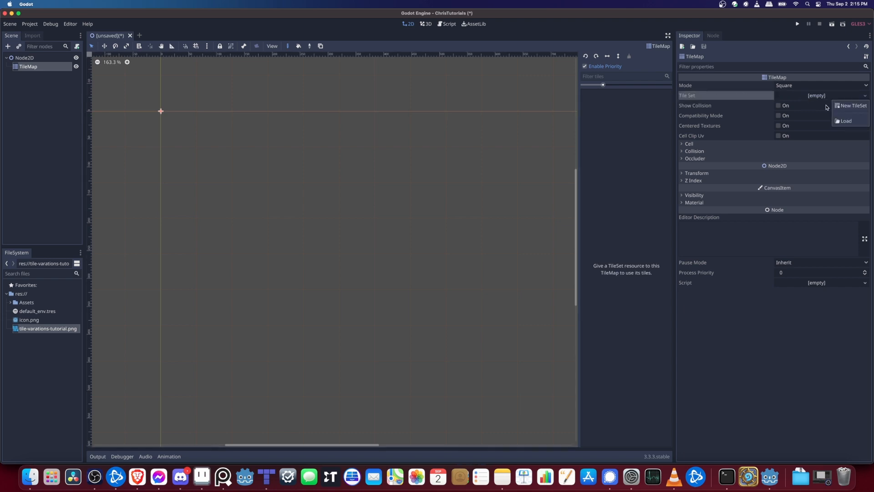
pyautogui.click(851, 108)
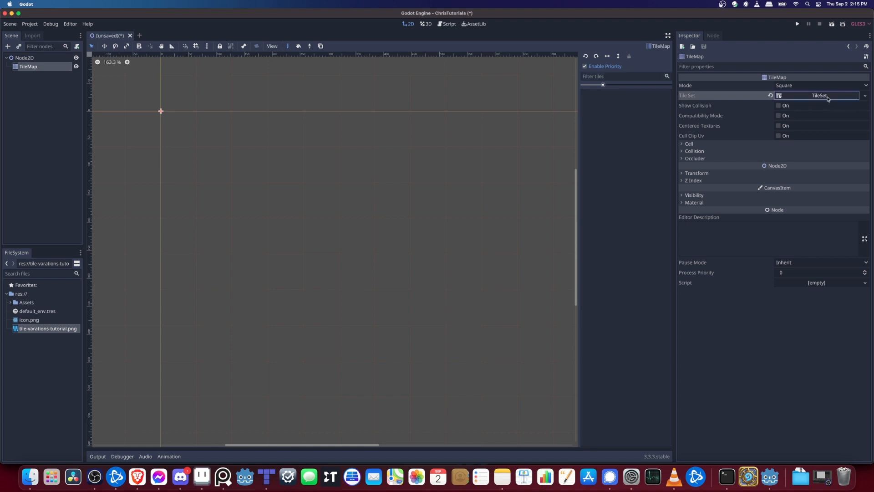
pyautogui.click(829, 97)
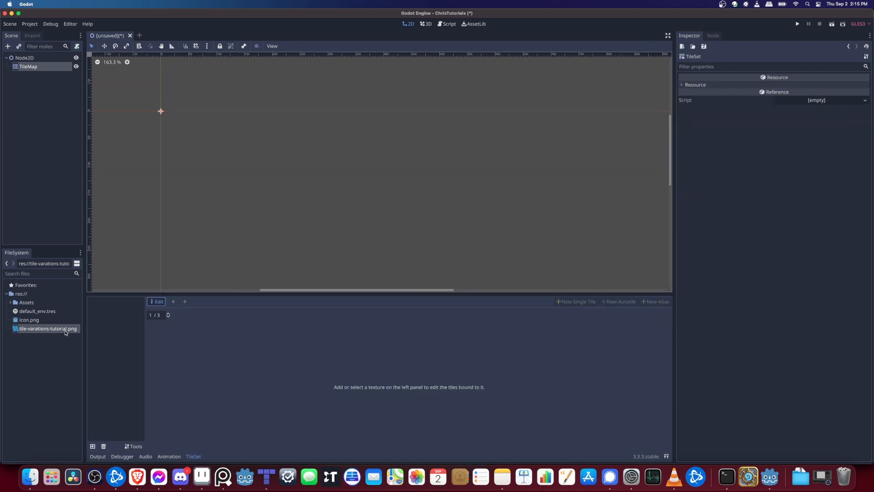
pyautogui.moveTo(39, 331); pyautogui.dragTo(124, 324)
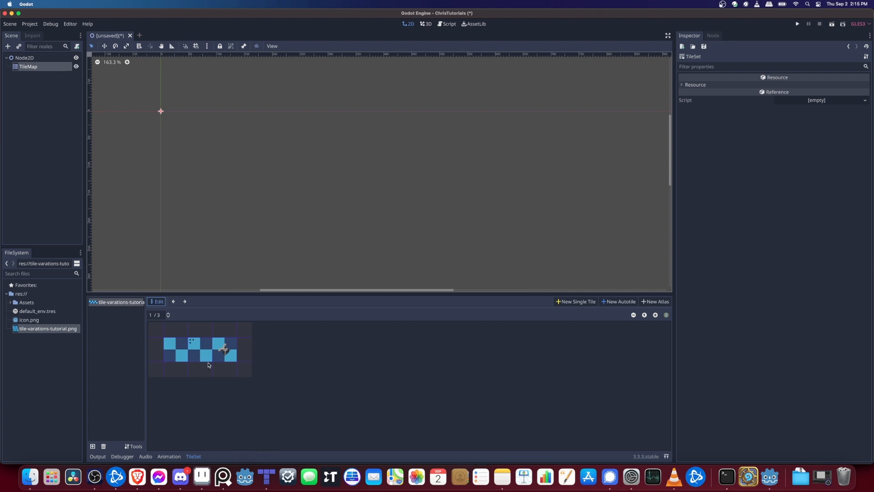
# Set the TileMap's cell size to 16 by 16.
pyautogui.click(27, 68)
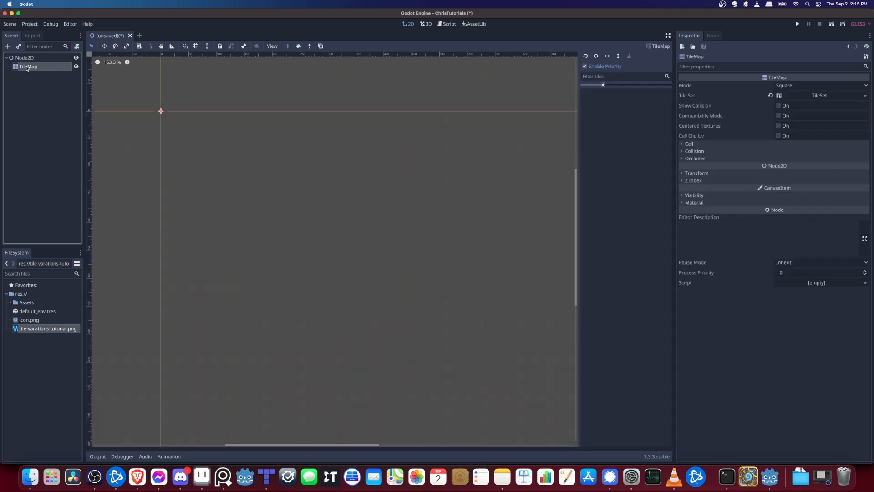
pyautogui.click(702, 145)
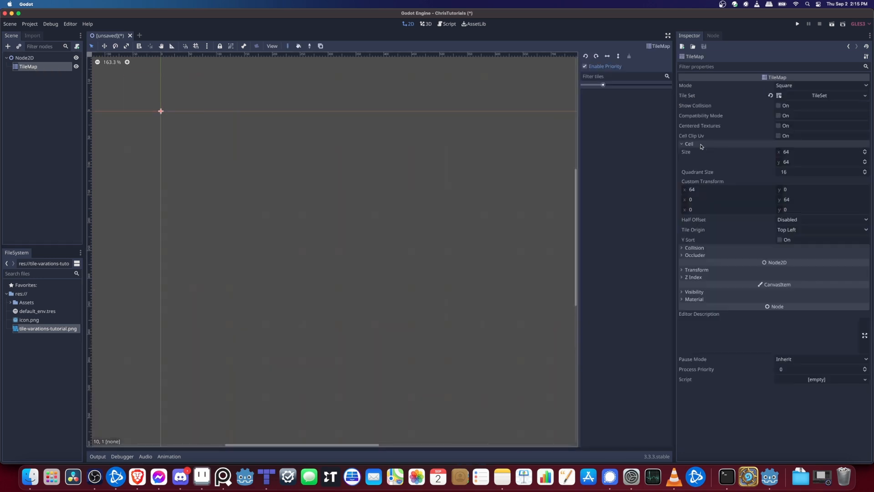
pyautogui.click(803, 153)
pyautogui.write('16')
pyautogui.press('Tab')
pyautogui.write('16')
pyautogui.press('Tab')
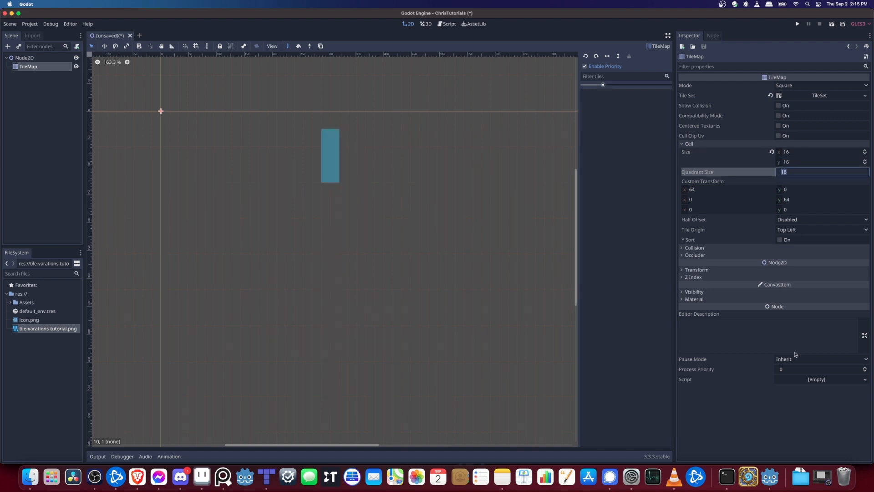
pyautogui.click(379, 230)
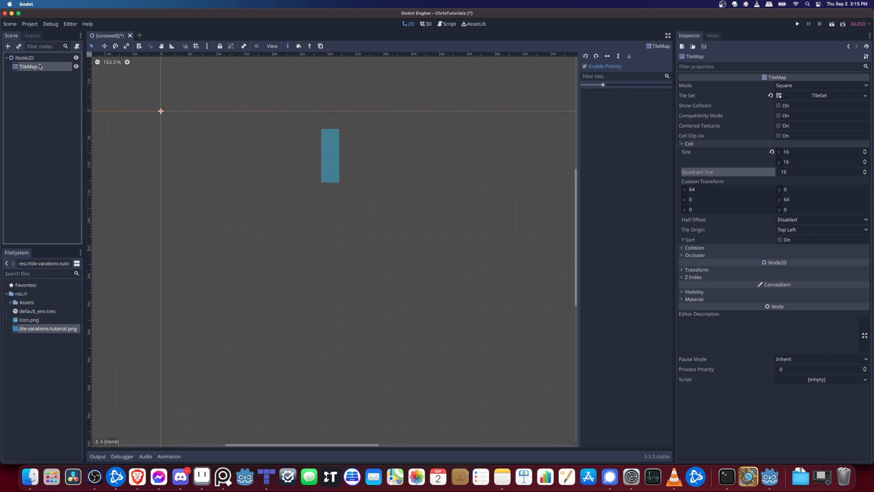
# Add tile-varations-tutorial.png to the TileMap's TileSet again and save the scene as TilemapTest1.
pyautogui.click(817, 96)
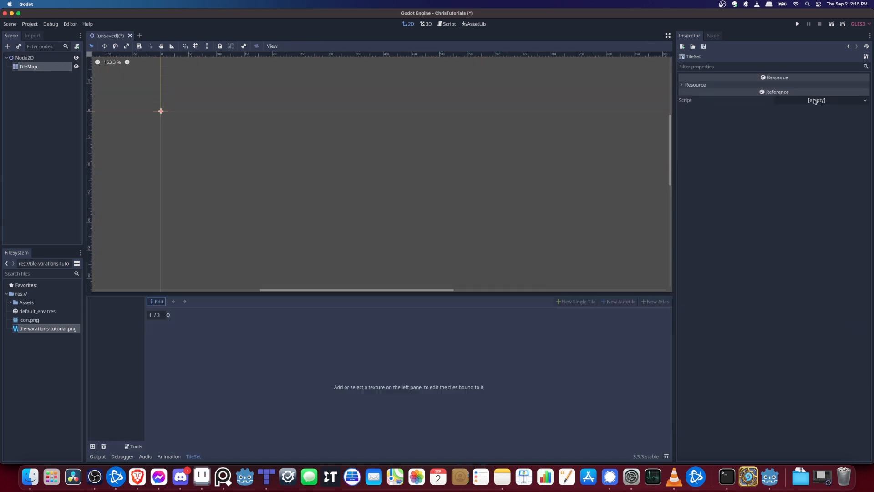
pyautogui.moveTo(57, 328); pyautogui.dragTo(123, 325)
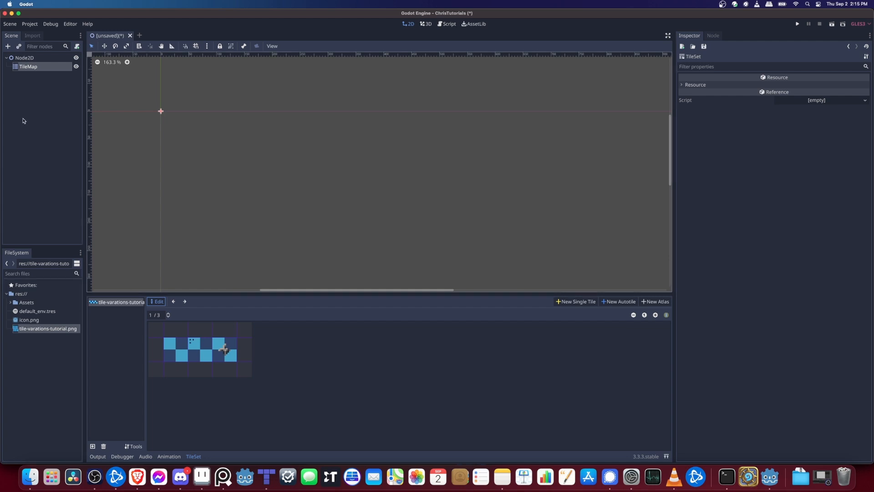
pyautogui.press('super+s')
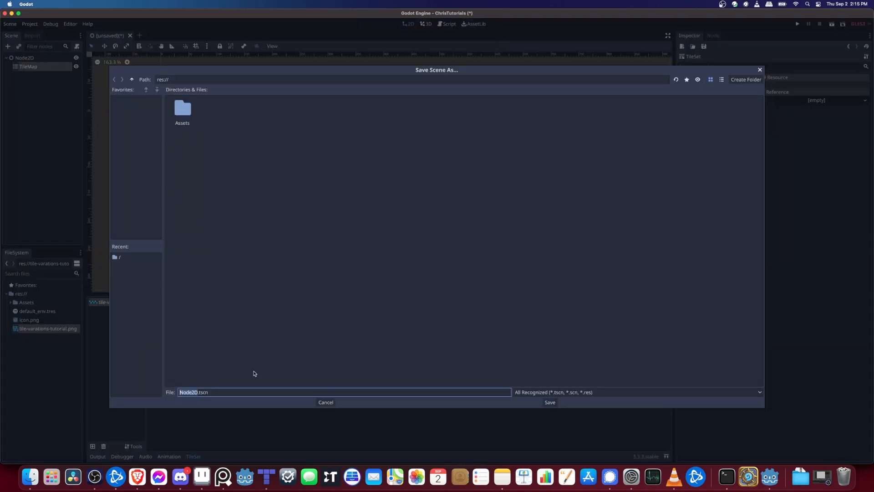
pyautogui.write('TilemapTest1')
pyautogui.press('Return')
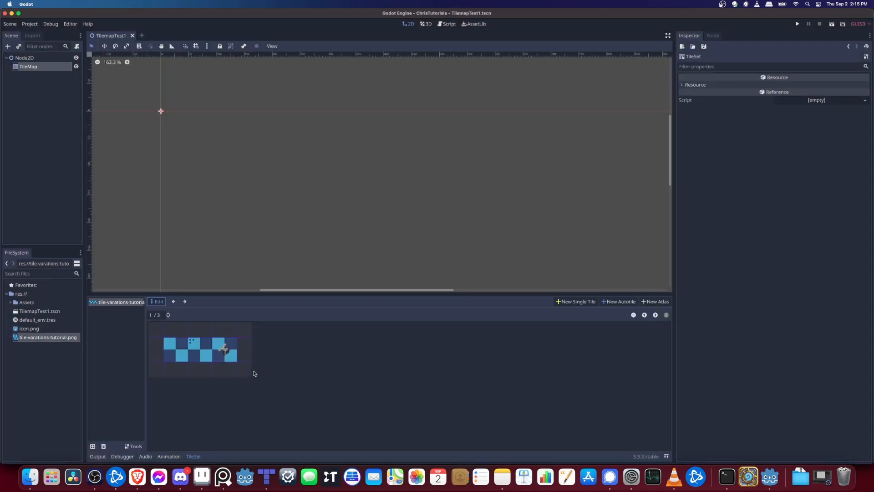
# Create a new atlas covering all the tiles in the texture, with a 16 by 16 snap step and subtile size.
pyautogui.click(123, 303)
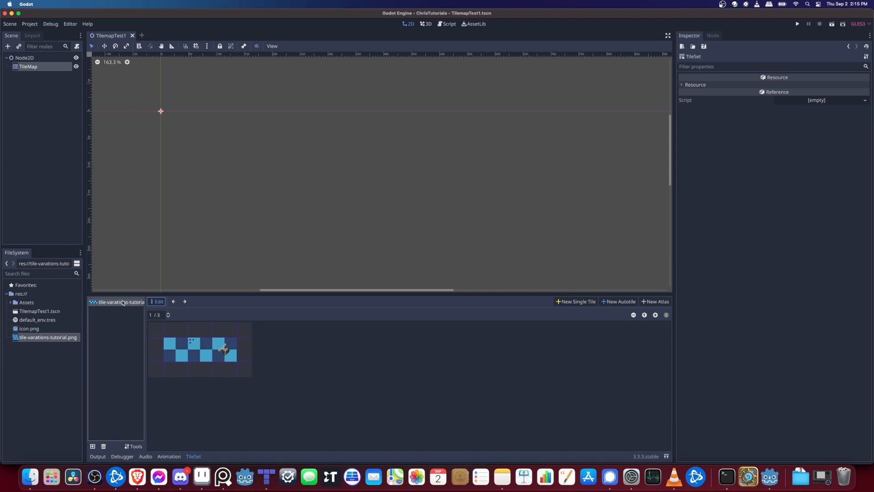
pyautogui.click(654, 302)
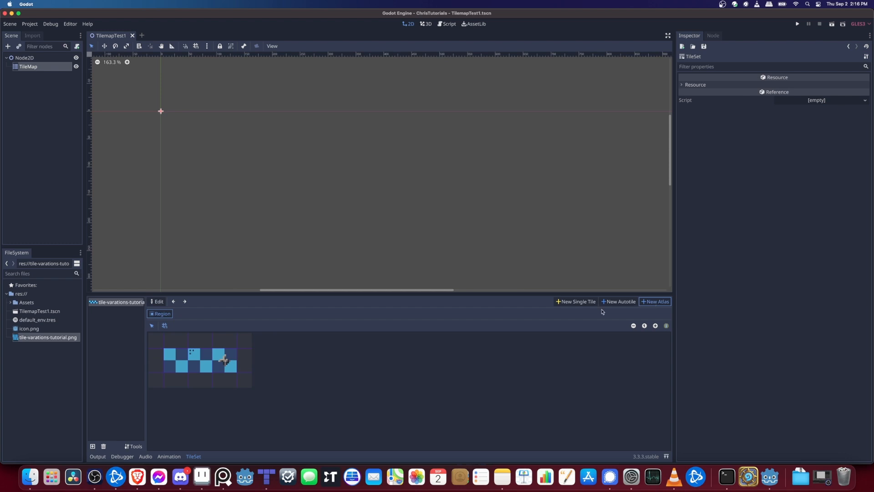
pyautogui.moveTo(170, 356); pyautogui.dragTo(229, 355)
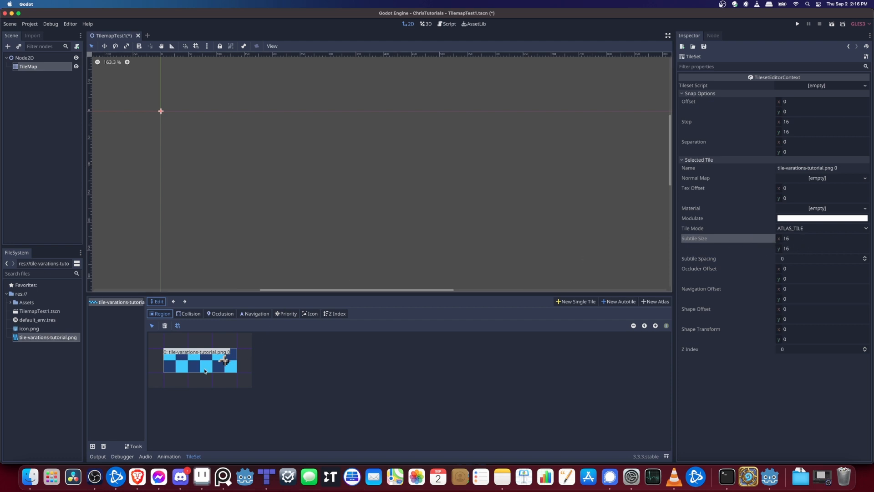
# Check that the plain, star and cracked tiles can each be selected as separate subtiles of the atlas.
pyautogui.moveTo(176, 356); pyautogui.dragTo(201, 359)
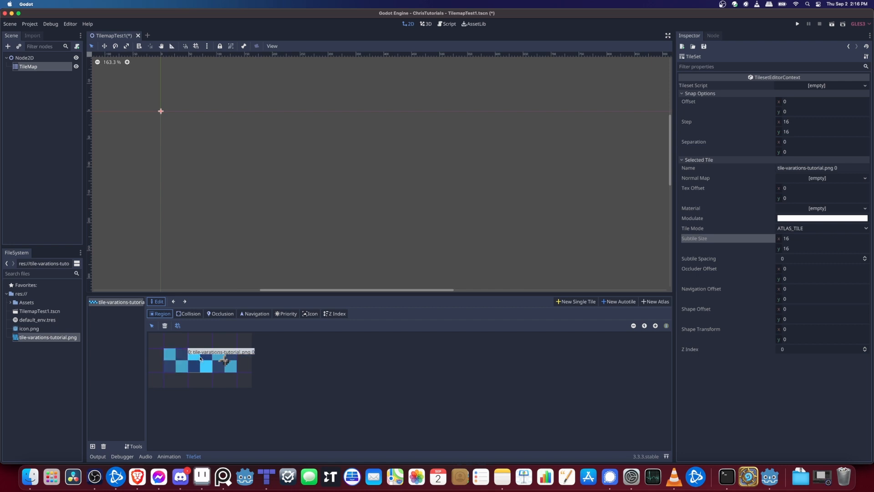
pyautogui.click(230, 363)
pyautogui.click(177, 361)
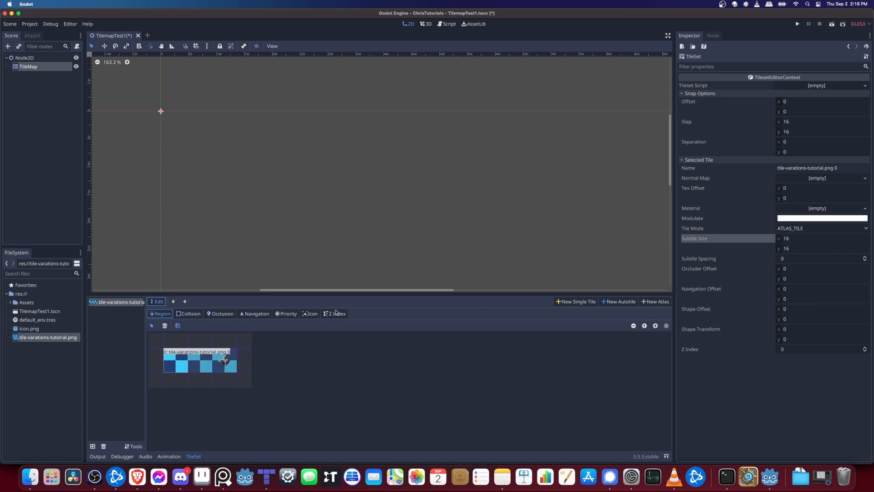
pyautogui.click(230, 367)
pyautogui.click(201, 363)
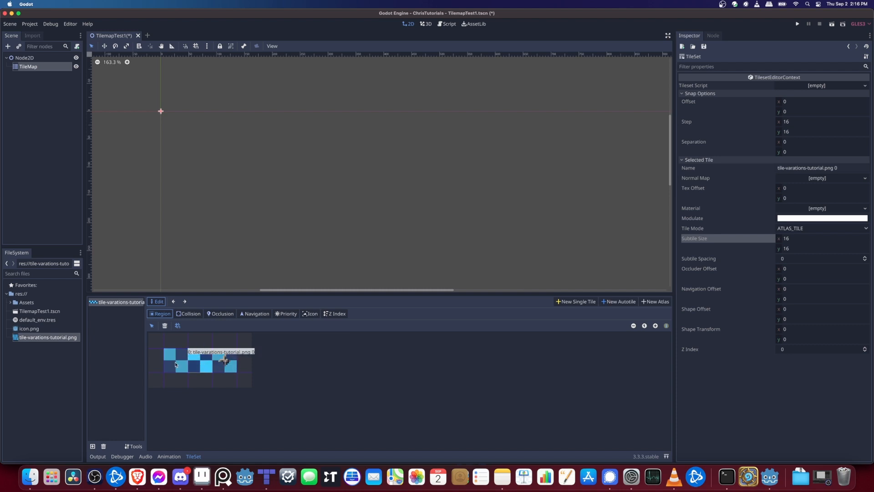
pyautogui.click(176, 364)
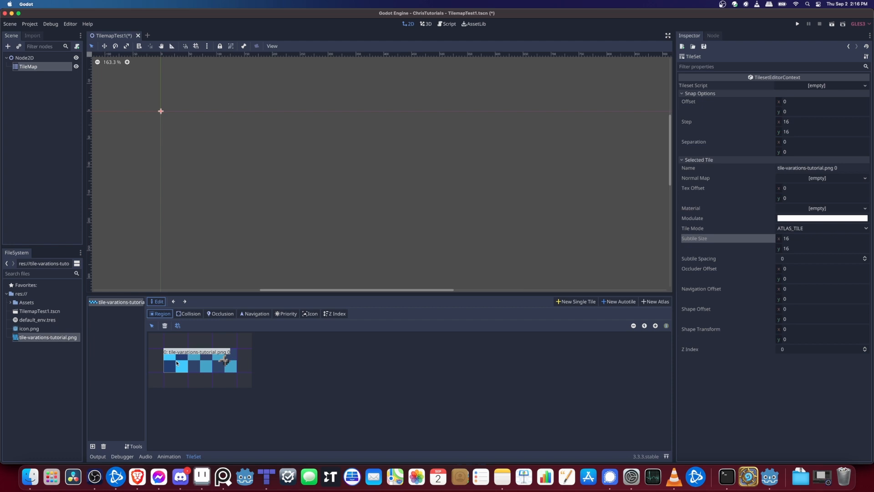
# Set the plain checkerboard subtile's priority to 17.
pyautogui.click(280, 314)
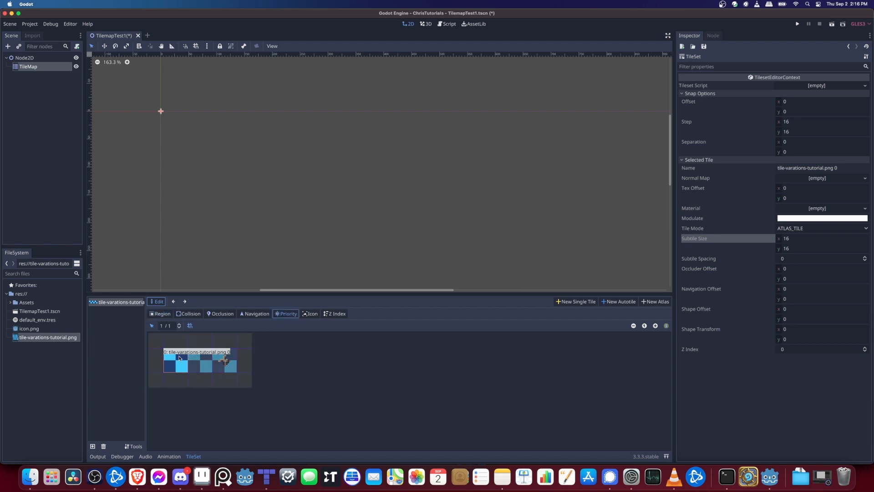
pyautogui.click(180, 326)
pyautogui.moveTo(146, 335); pyautogui.dragTo(134, 336)
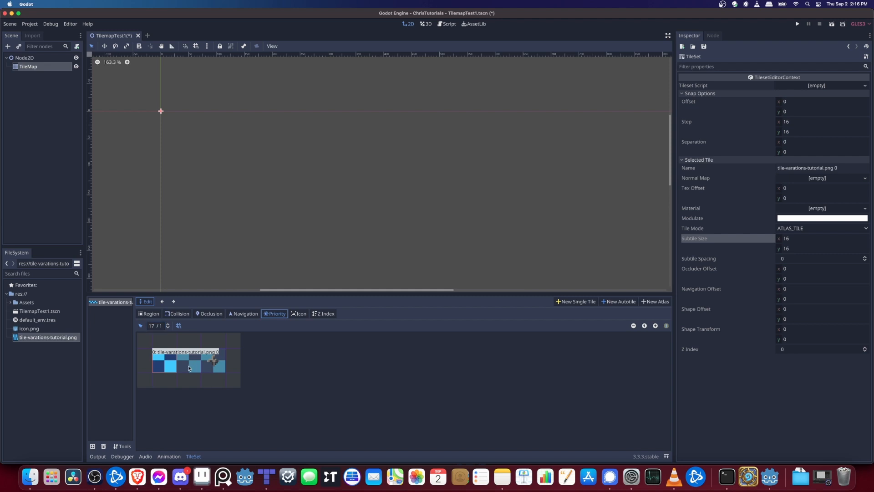
pyautogui.press('1')
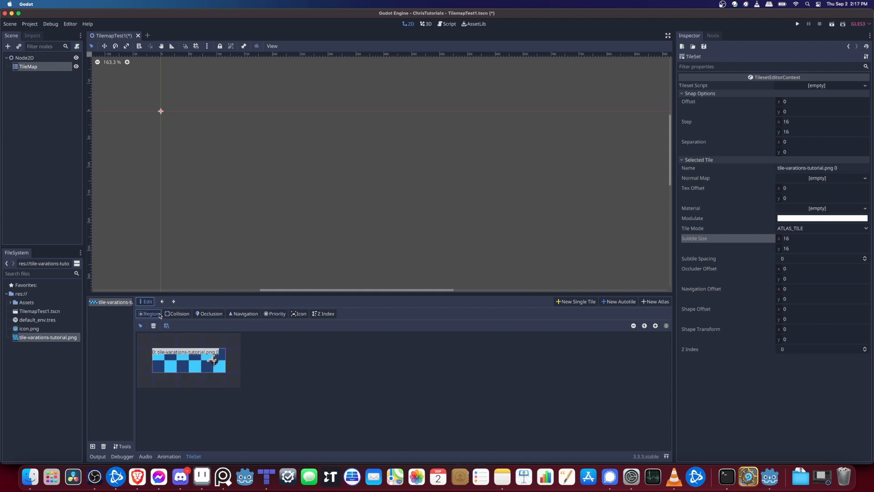
# Set the star subtile's priority to 2.
pyautogui.click(275, 313)
pyautogui.click(194, 369)
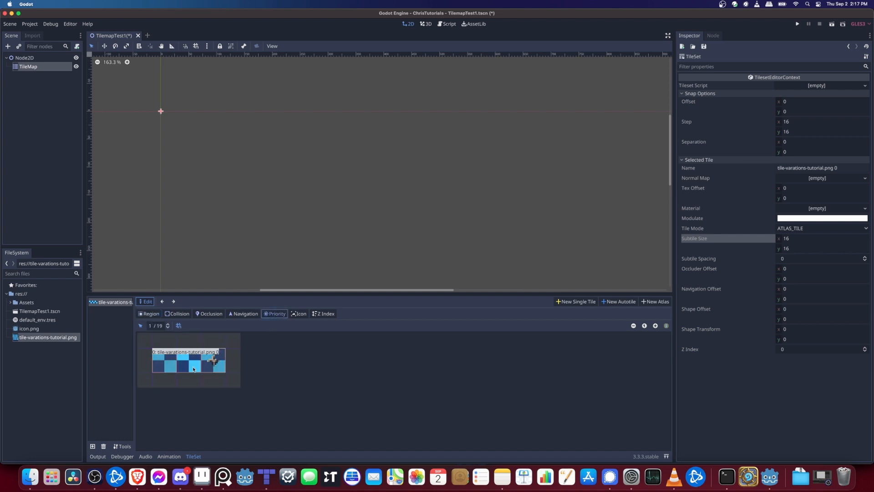
pyautogui.click(167, 324)
# Compare the priority values of the plain and cracked subtiles.
pyautogui.click(170, 366)
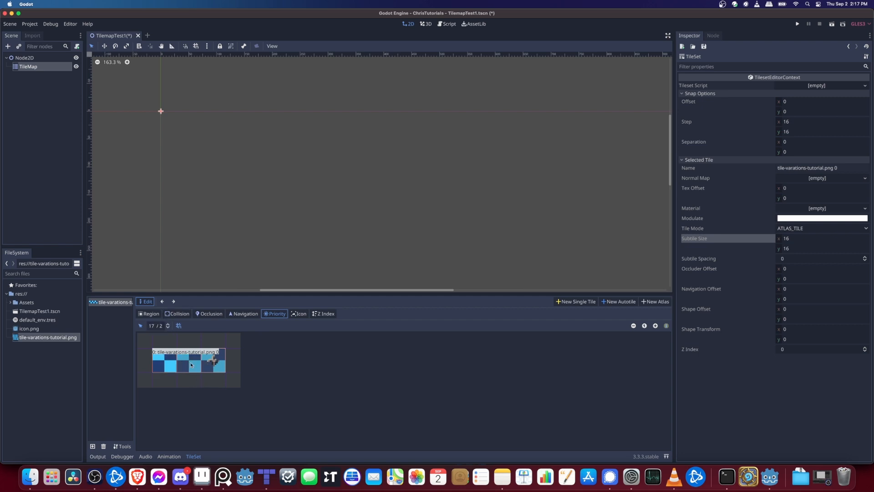
pyautogui.click(220, 364)
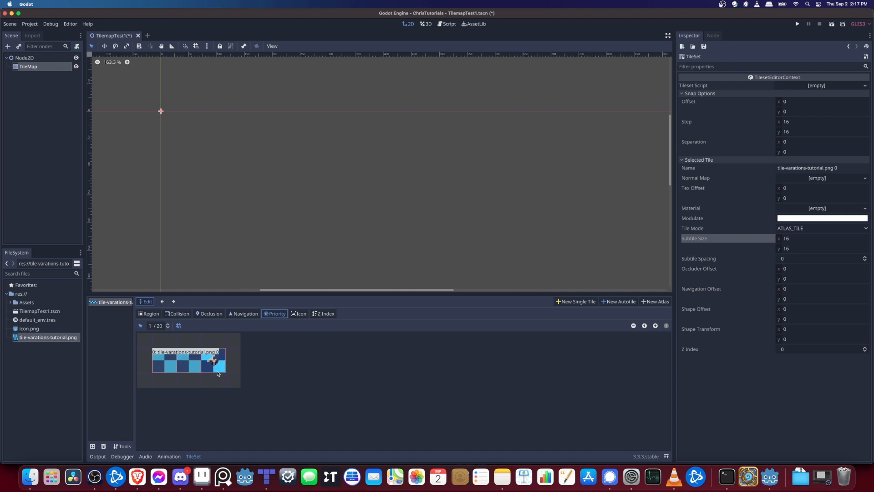
pyautogui.click(167, 365)
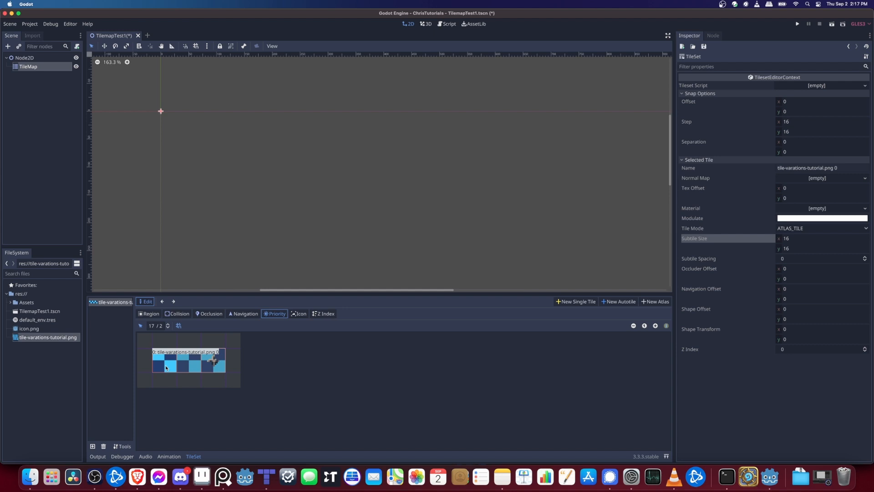
pyautogui.click(217, 372)
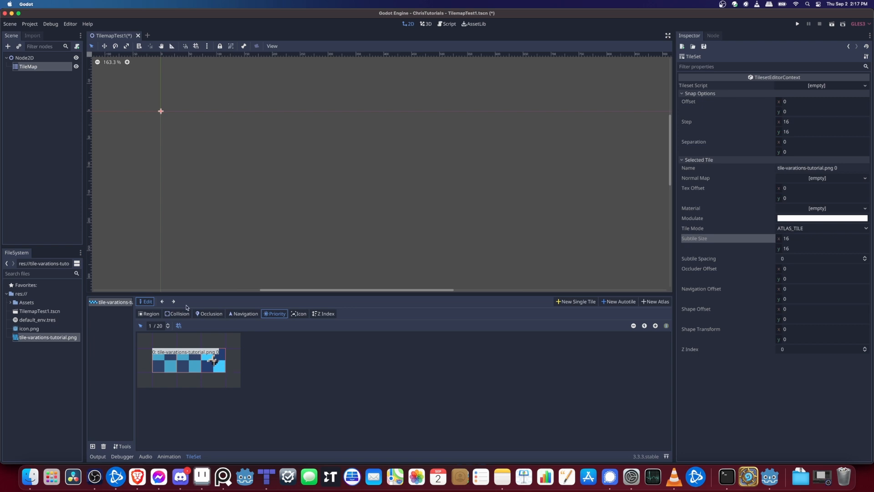
# Turn off tile priority for the TileMap, widen the tile palette and paint a small freehand patch of plain tiles.
pyautogui.click(35, 66)
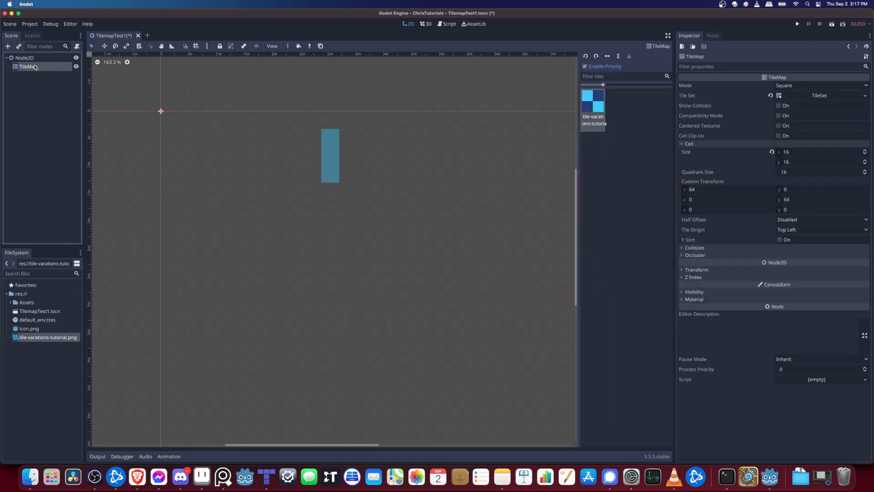
pyautogui.moveTo(579, 130); pyautogui.dragTo(547, 136)
pyautogui.click(567, 112)
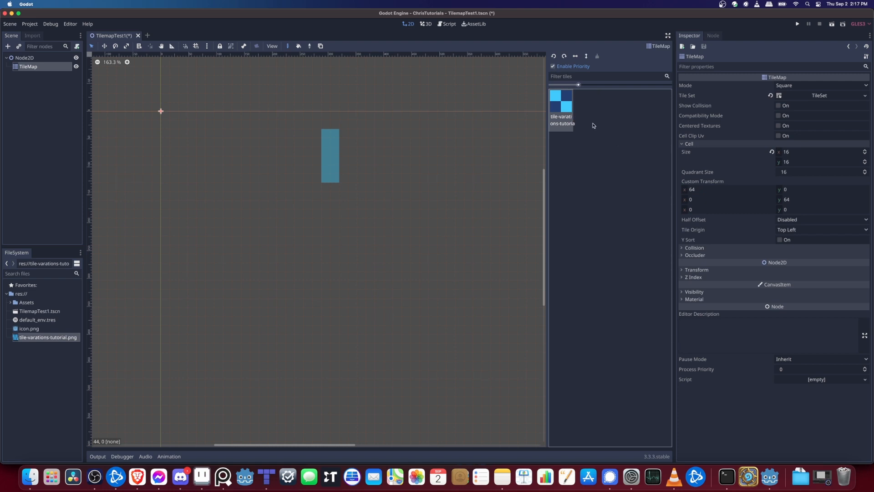
pyautogui.click(553, 66)
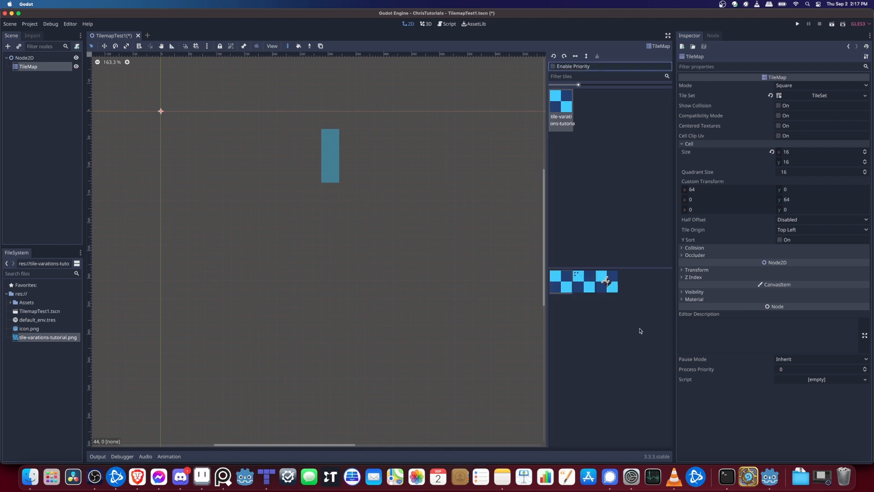
pyautogui.click(561, 309)
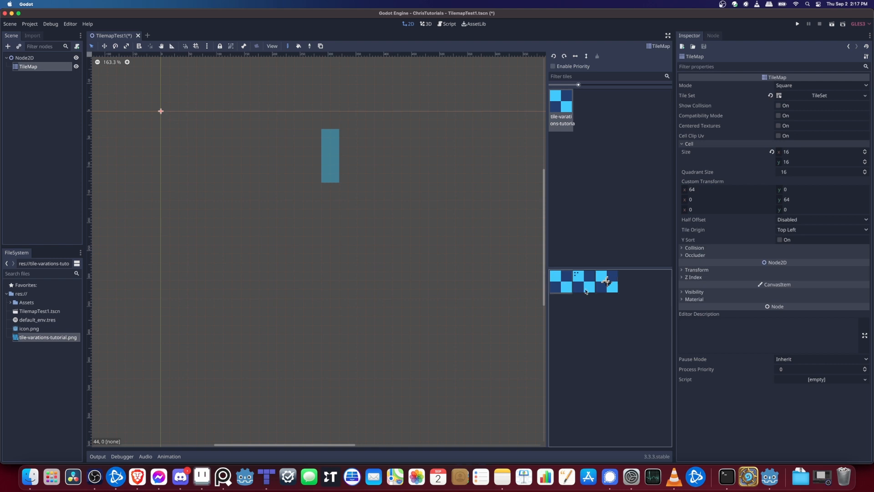
pyautogui.moveTo(286, 195)
pyautogui.mouseDown()
pyautogui.moveTo(324, 236)
pyautogui.moveTo(278, 195)
pyautogui.moveTo(307, 188)
pyautogui.moveTo(317, 205)
pyautogui.mouseUp()
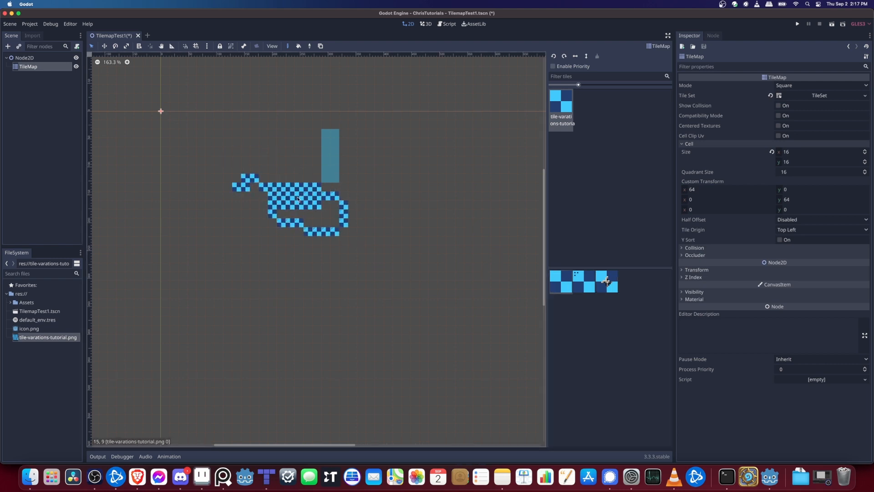
# Turn tile priority back on, paint a larger freehand patch of randomised tiles over the plain one and inspect the variations.
pyautogui.click(554, 67)
pyautogui.scroll(1, 395, 169)
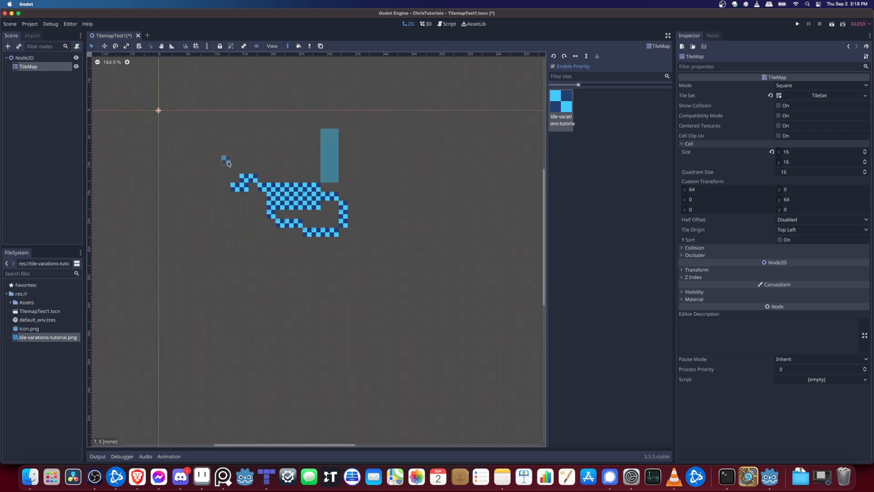
pyautogui.moveTo(234, 175)
pyautogui.mouseDown()
pyautogui.moveTo(257, 235)
pyautogui.moveTo(258, 173)
pyautogui.moveTo(290, 231)
pyautogui.moveTo(267, 254)
pyautogui.moveTo(256, 295)
pyautogui.moveTo(252, 269)
pyautogui.moveTo(239, 265)
pyautogui.moveTo(247, 315)
pyautogui.moveTo(238, 251)
pyautogui.moveTo(280, 233)
pyautogui.moveTo(300, 256)
pyautogui.moveTo(271, 302)
pyautogui.moveTo(216, 224)
pyautogui.moveTo(224, 307)
pyautogui.moveTo(235, 243)
pyautogui.moveTo(223, 213)
pyautogui.moveTo(228, 317)
pyautogui.moveTo(223, 233)
pyautogui.moveTo(236, 298)
pyautogui.mouseUp()
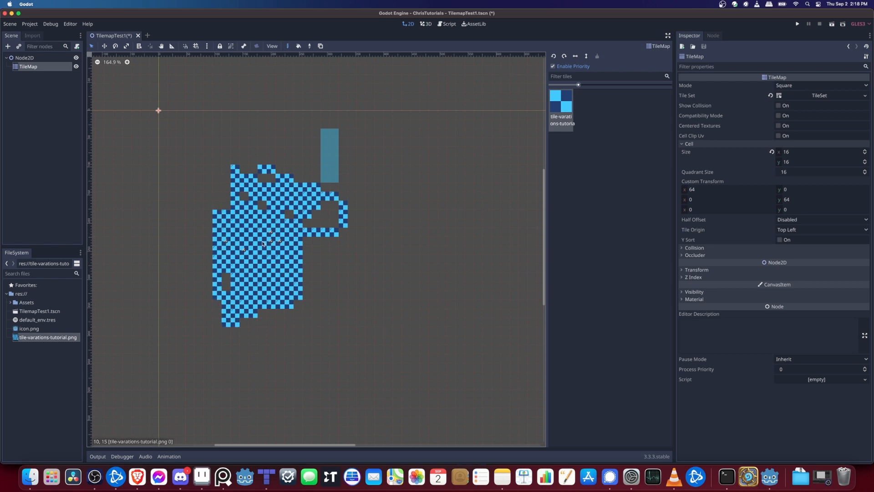
pyautogui.scroll(2, 287, 244)
pyautogui.scroll(6, 288, 244)
pyautogui.hscroll(-2, 289, 244)
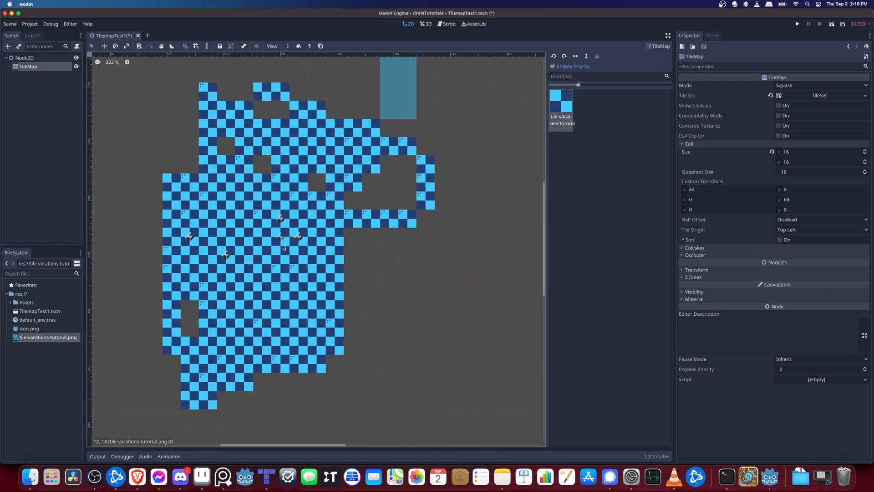
pyautogui.scroll(-6, 357, 253)
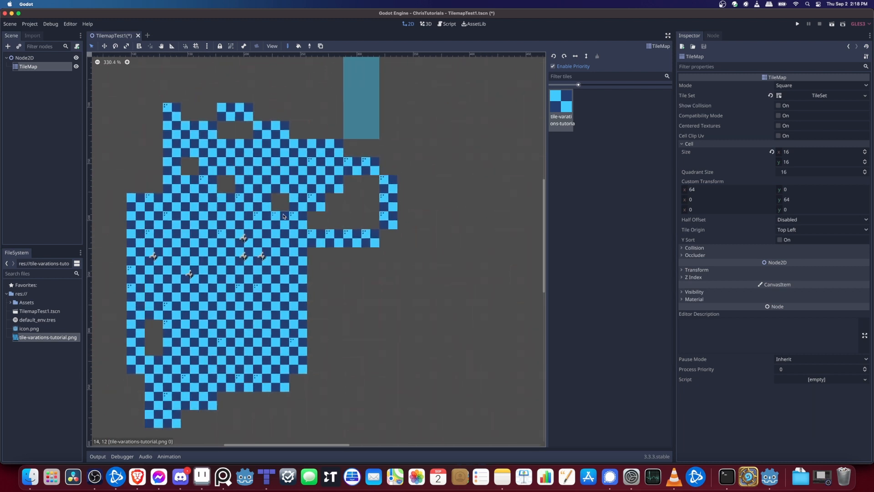
# Use Bucket Fill with randomised tiles on the empty areas around the painted patch to complete a rectangular floor.
pyautogui.click(301, 49)
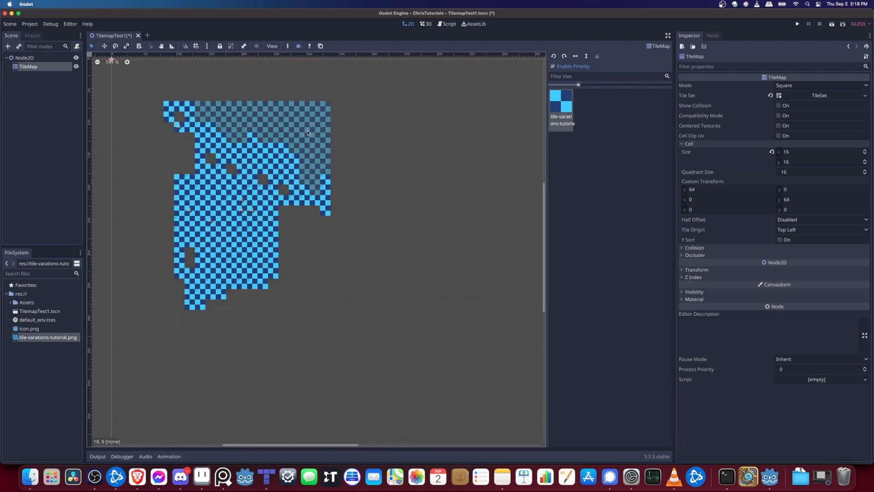
pyautogui.click(305, 129)
pyautogui.click(303, 255)
pyautogui.click(178, 159)
pyautogui.scroll(4, 228, 228)
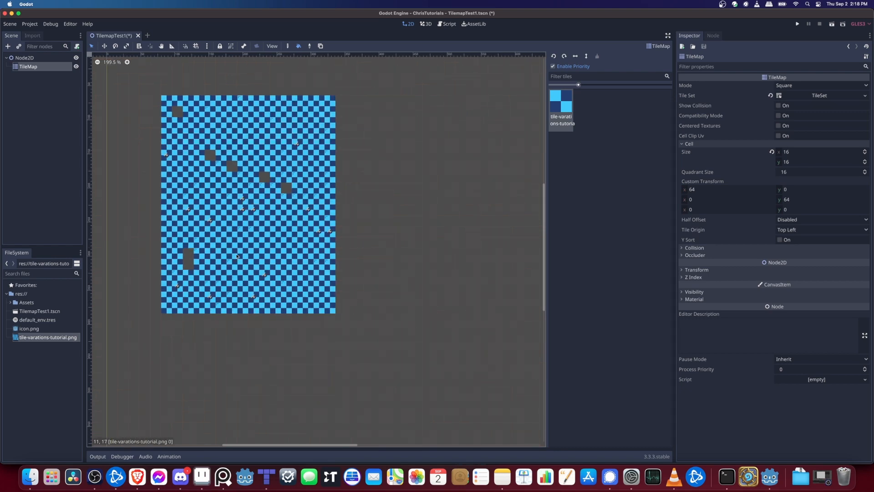
pyautogui.hscroll(-1, 234, 122)
pyautogui.scroll(2, 193, 178)
pyautogui.hscroll(-2, 193, 178)
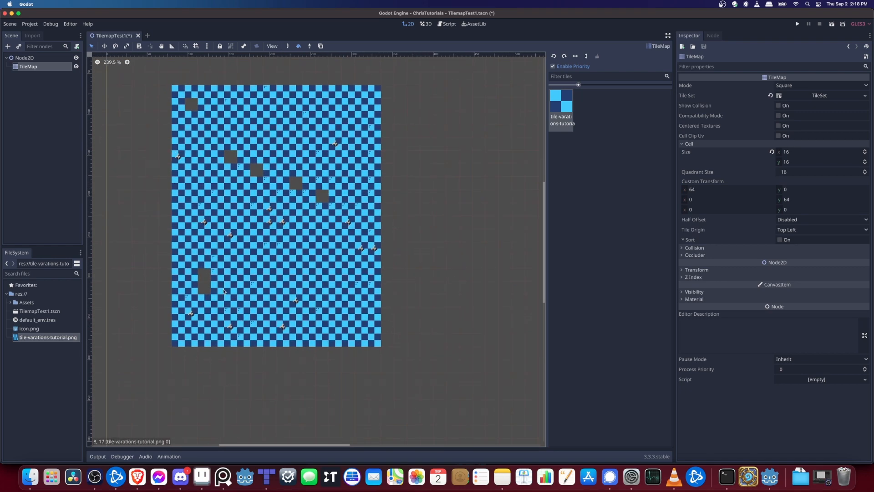
# Fill the remaining holes inside the rectangular floor with randomised tiles, including the two-cell gap near its lower-left corner.
pyautogui.moveTo(191, 105); pyautogui.dragTo(300, 185)
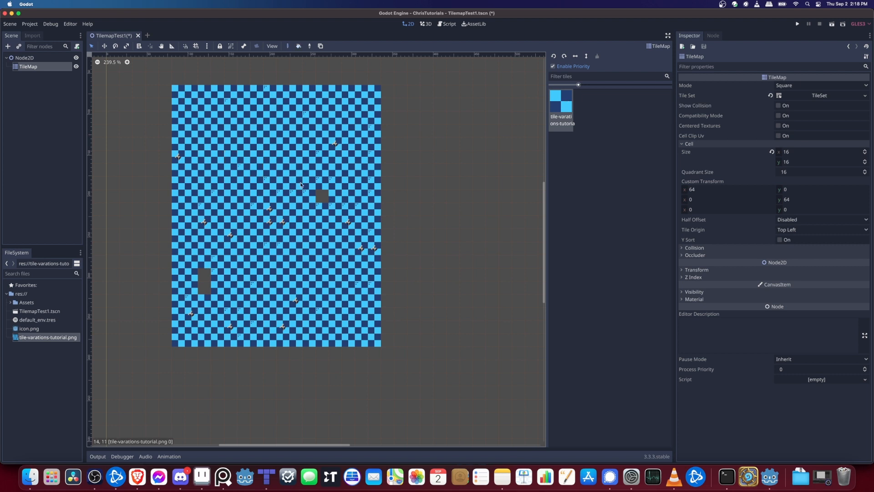
pyautogui.click(323, 195)
pyautogui.moveTo(205, 274); pyautogui.dragTo(206, 287)
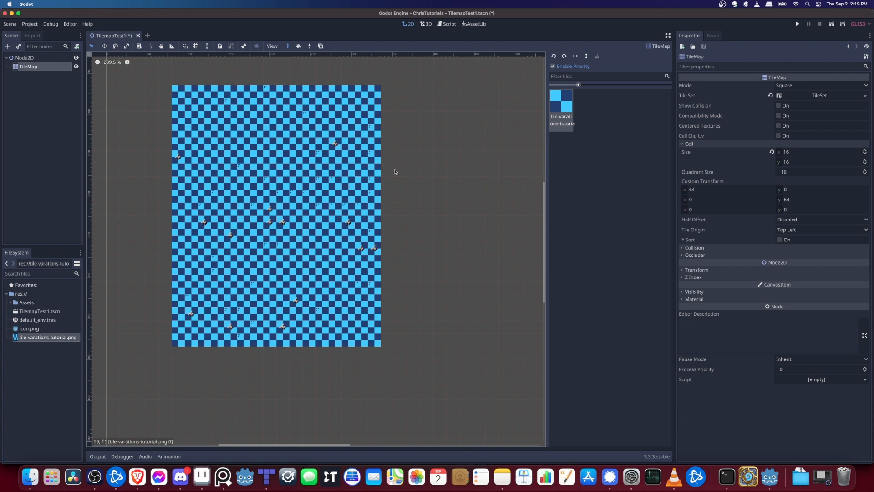
# Turn off tile priority and paint plain tiles over the clustered bone tiles at the floor's centre and the one on its right edge.
pyautogui.click(569, 65)
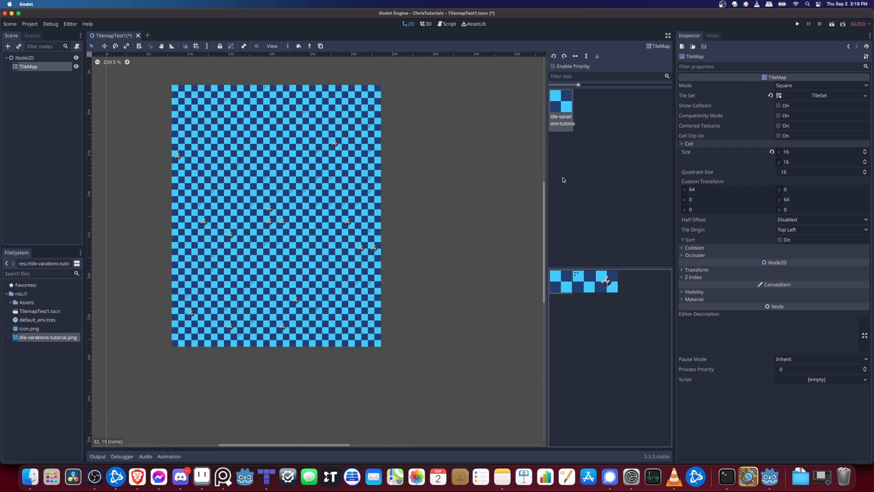
pyautogui.scroll(1, 292, 196)
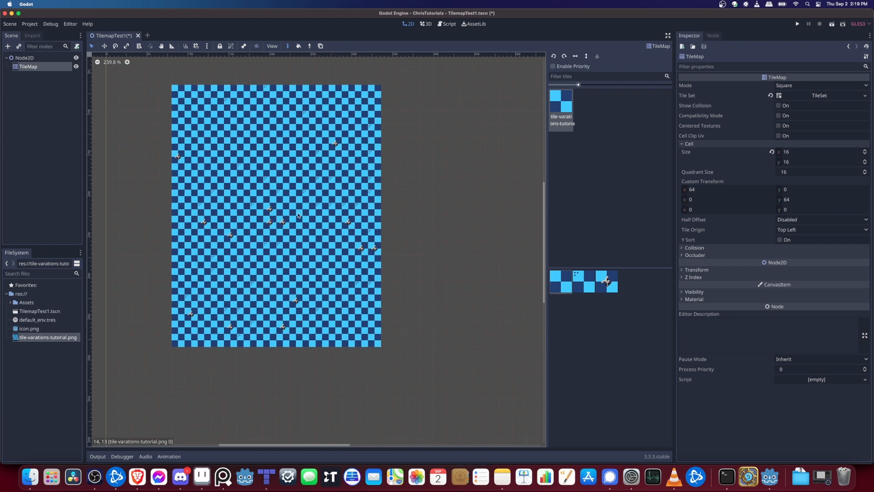
pyautogui.click(269, 223)
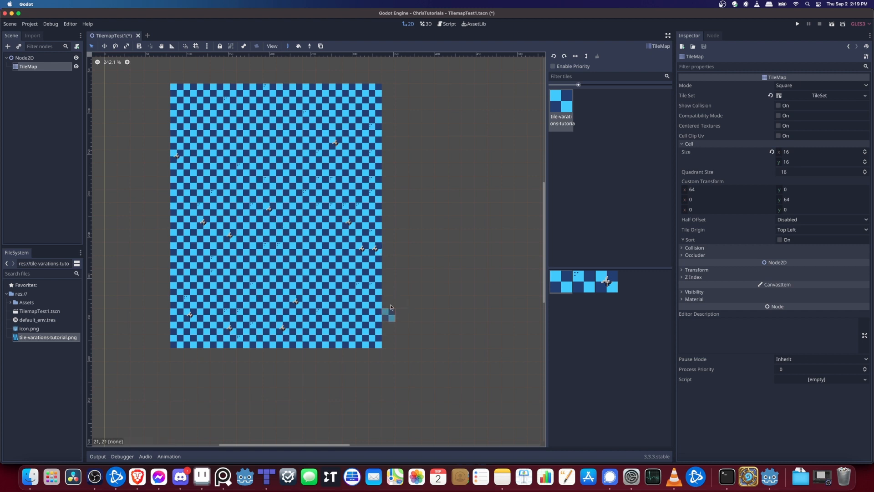
pyautogui.click(376, 249)
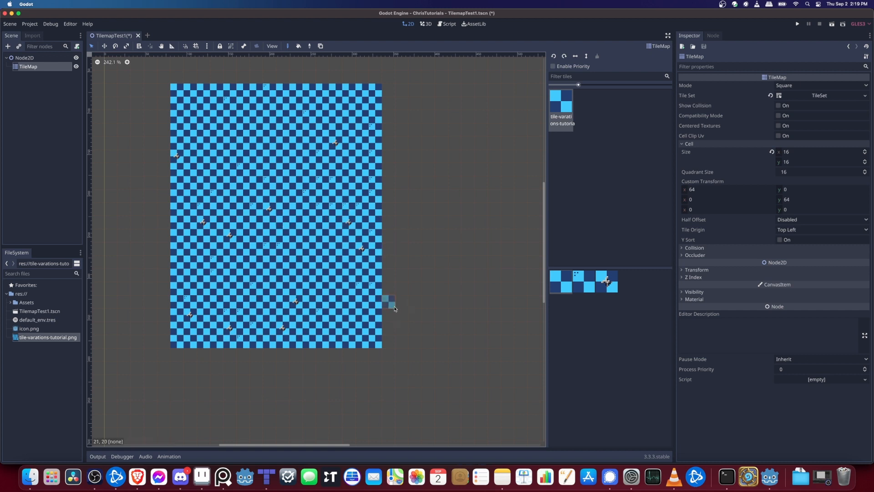